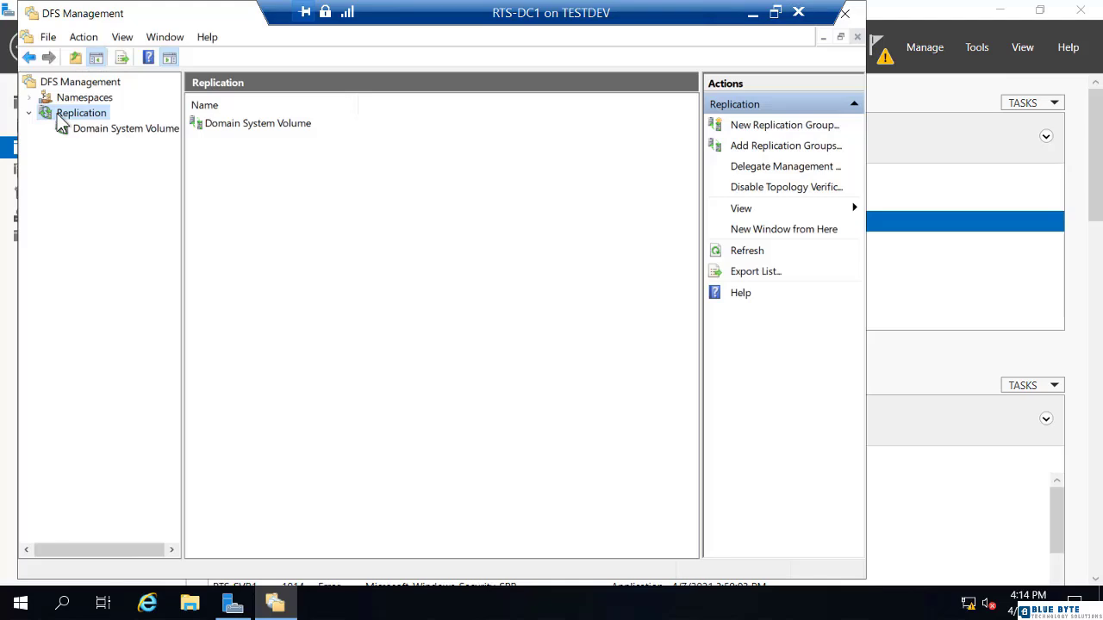
Start a new multipurpose replication group named Marketing Data in the RTSnetworking.com domain.
right_click(61, 121)
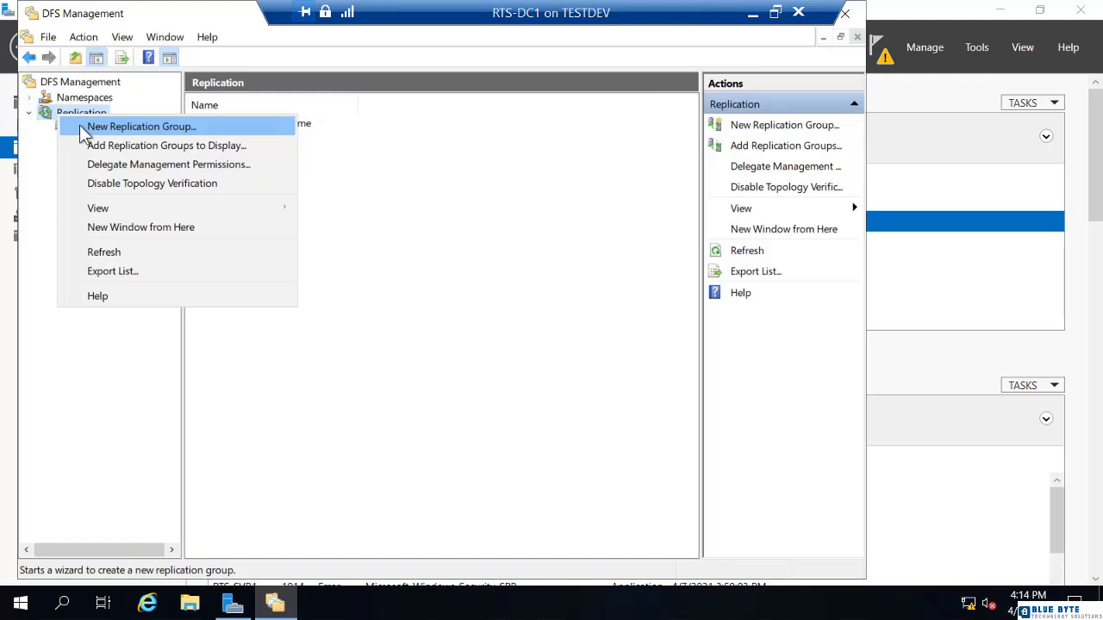
click(82, 127)
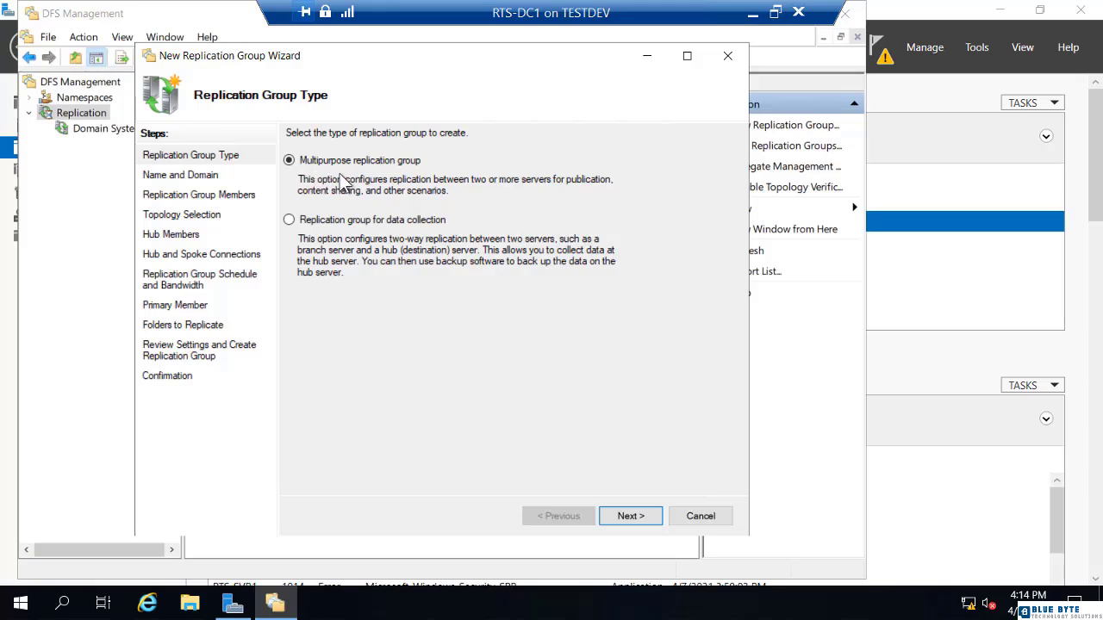
click(334, 221)
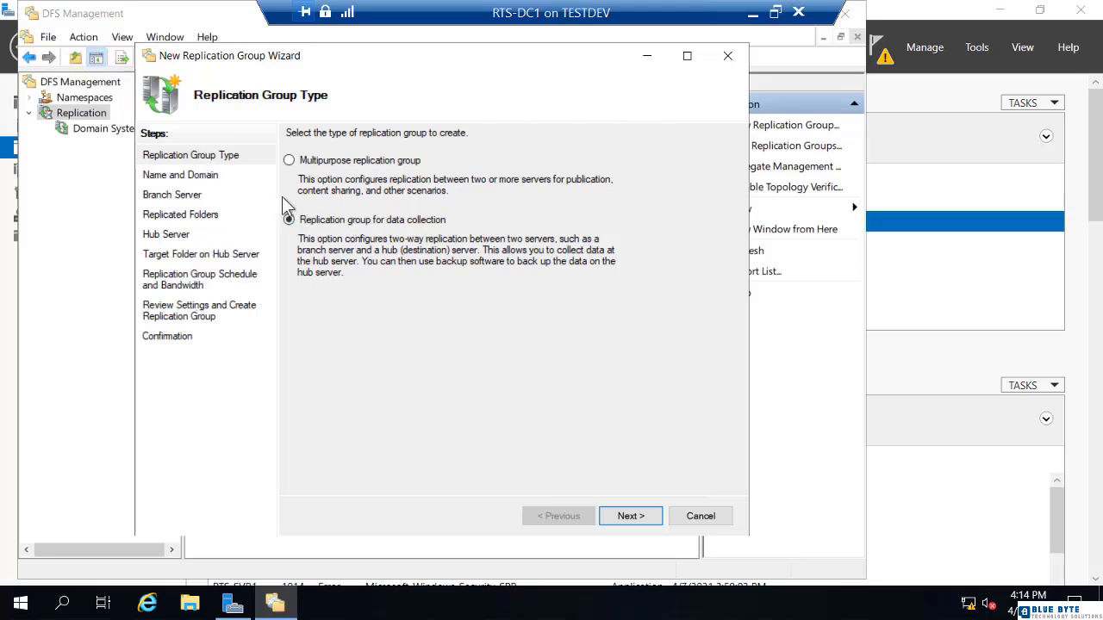
click(288, 160)
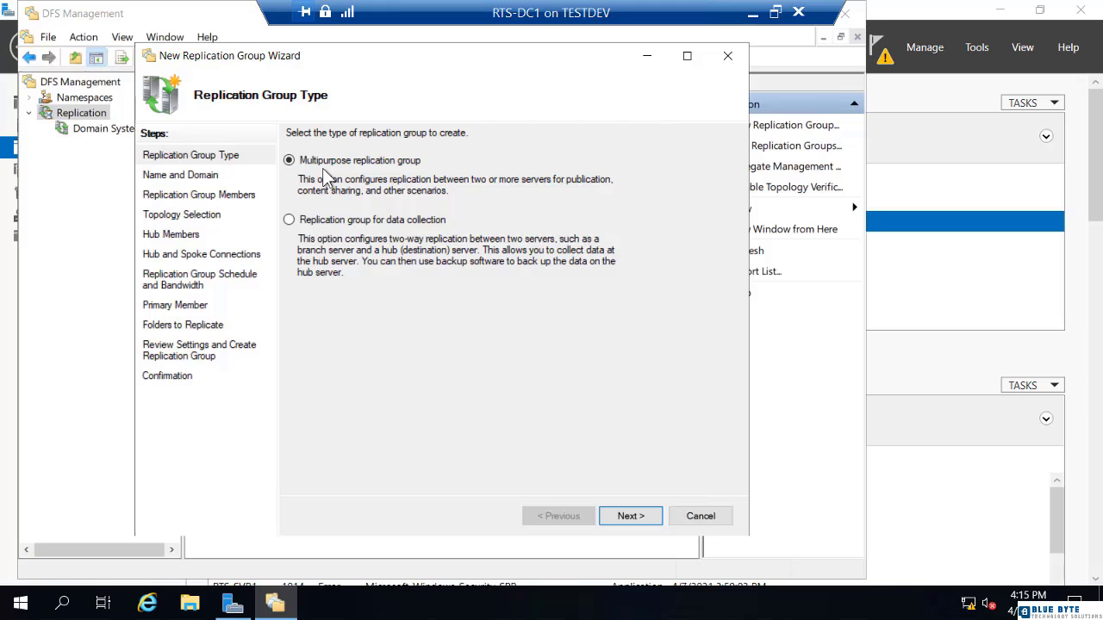
click(626, 517)
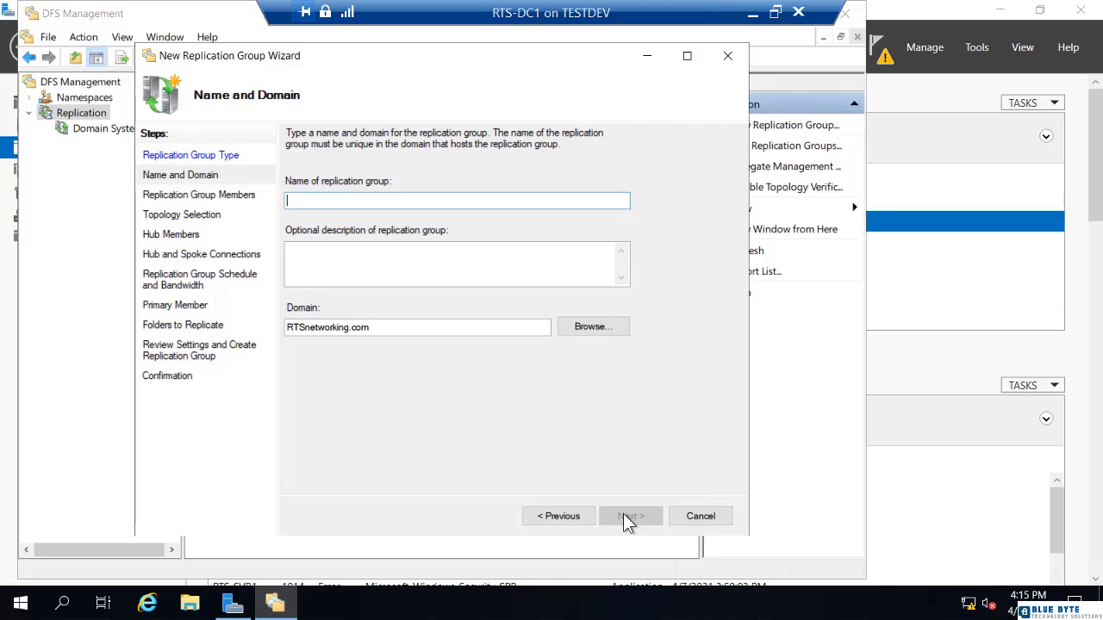
text(Marketing Data)
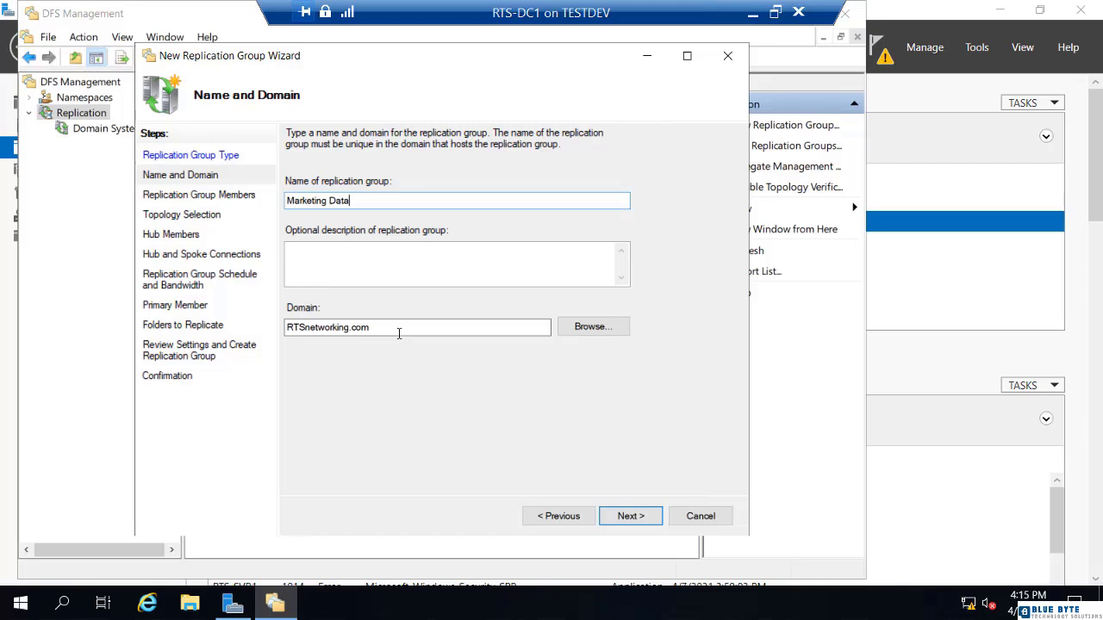
click(626, 517)
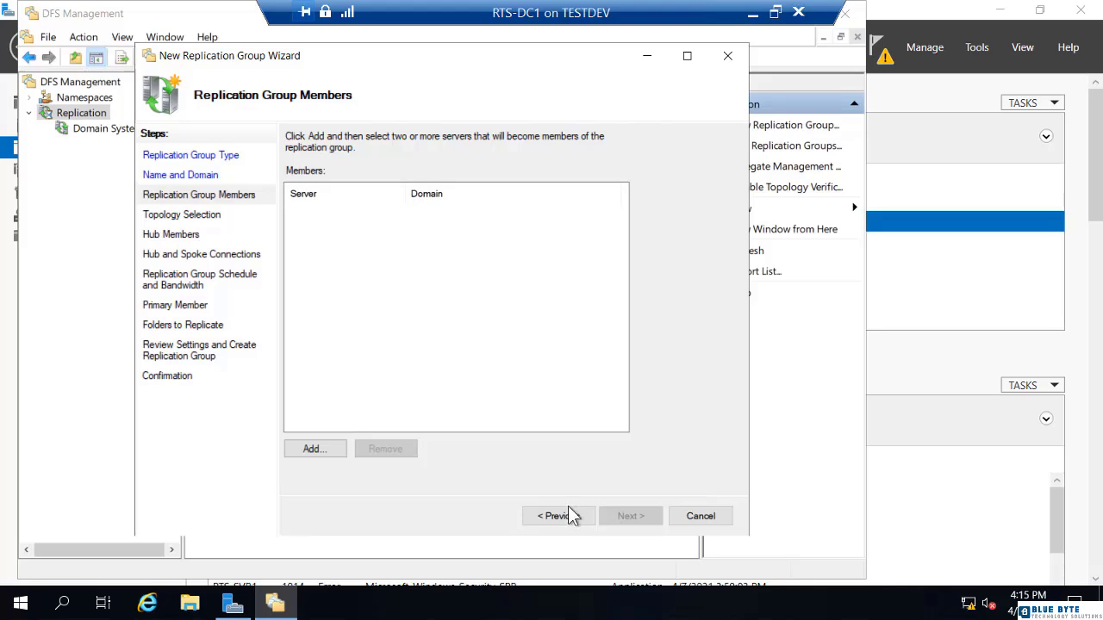
Find the domain's computers and add RTS-DC1 and RTS-SVR1 as members of the replication group.
click(333, 449)
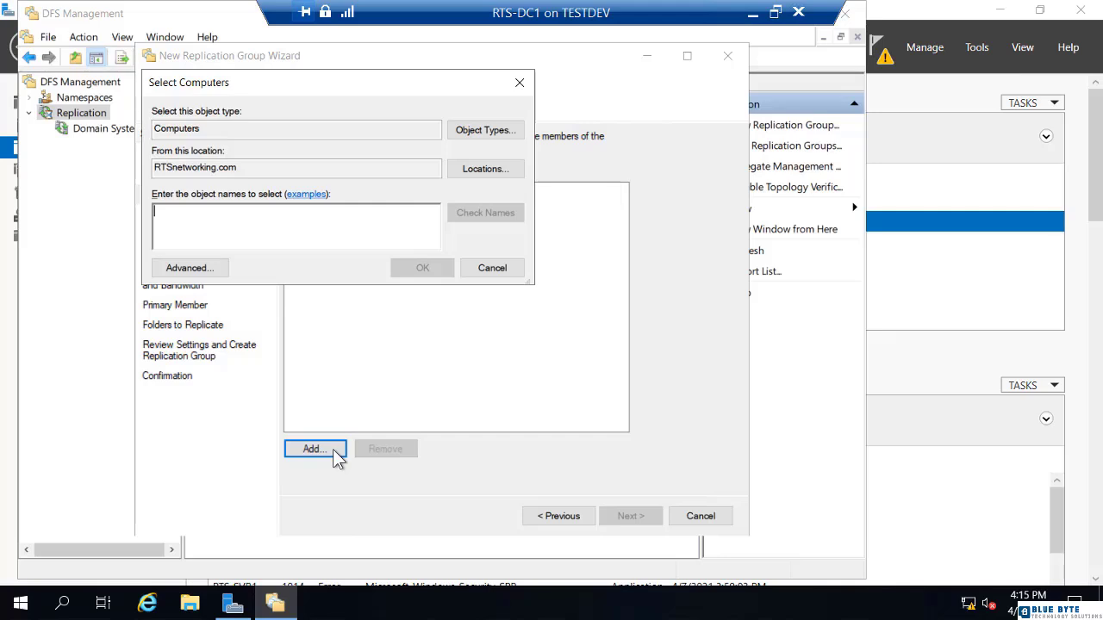
click(188, 268)
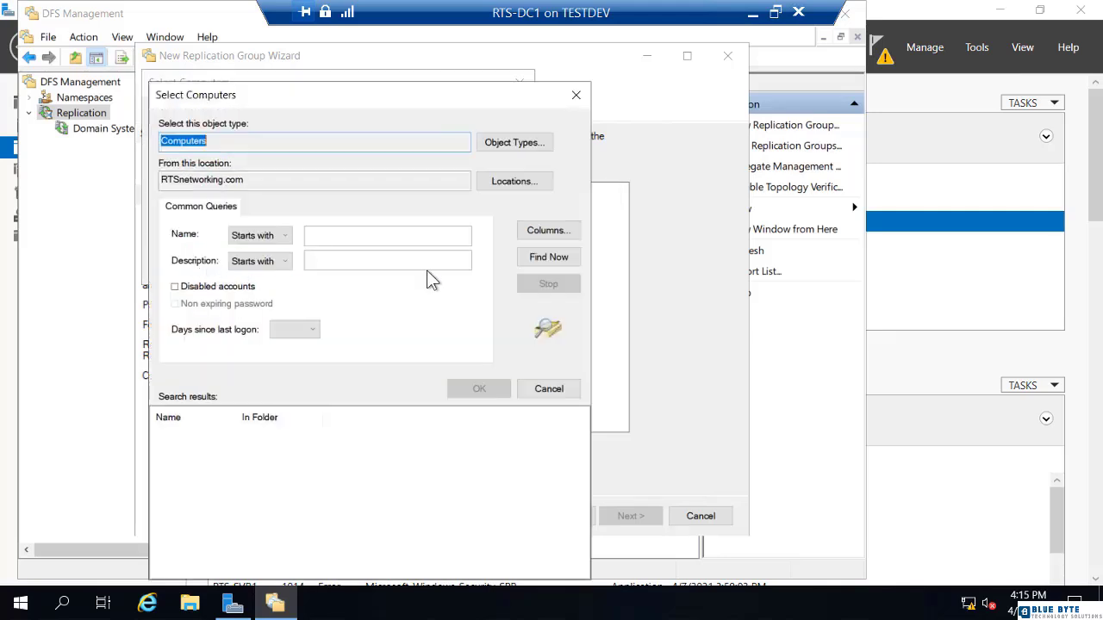
click(551, 258)
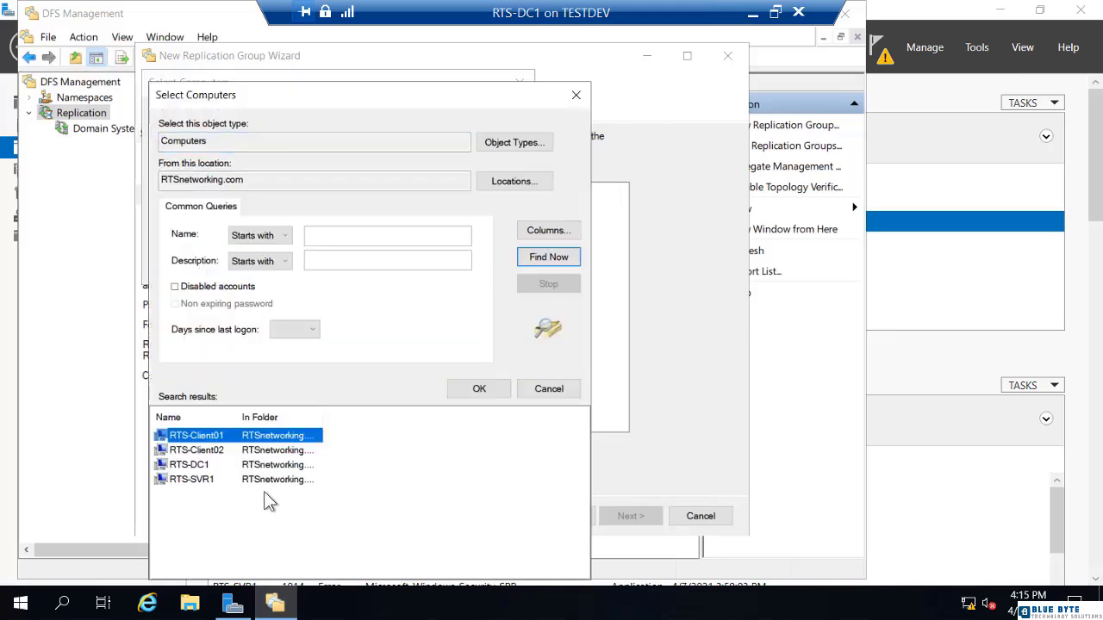
click(203, 480)
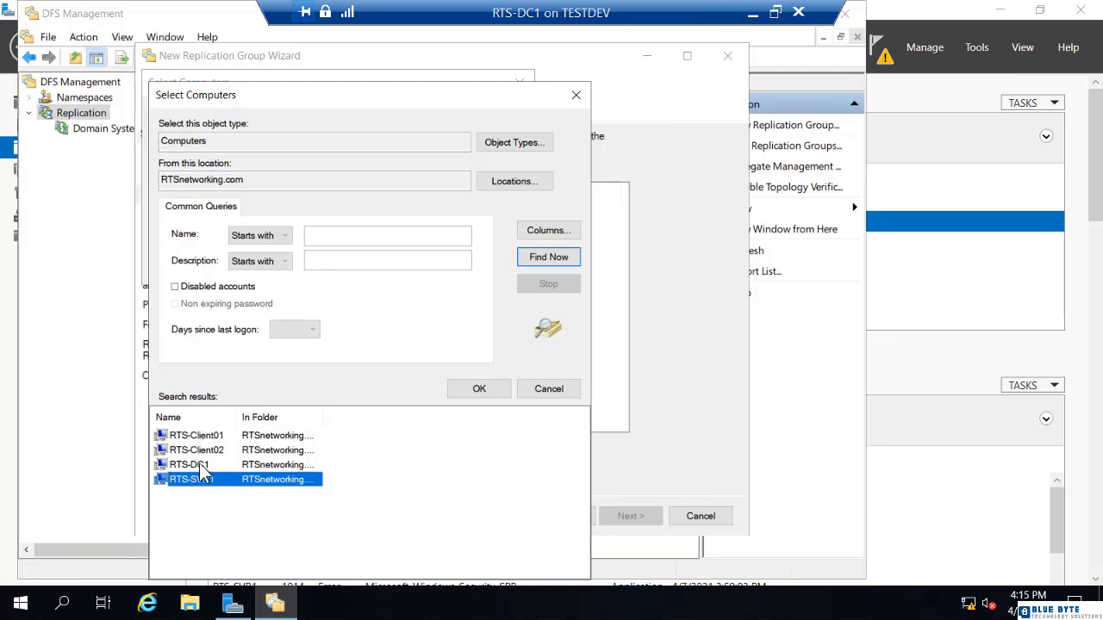
ctrl+click(200, 464)
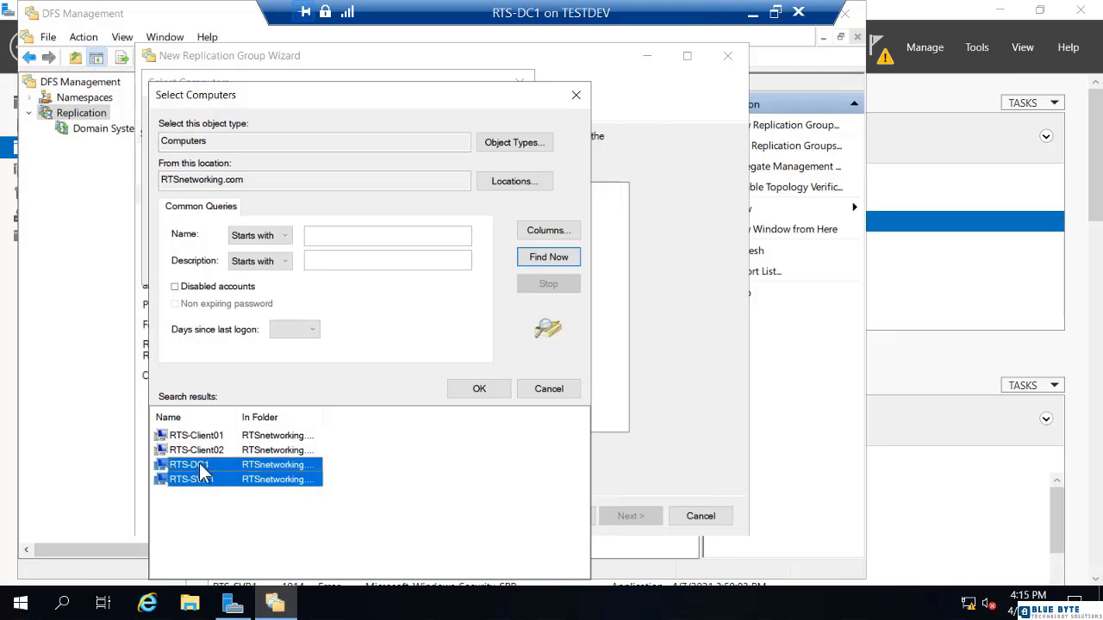
click(485, 393)
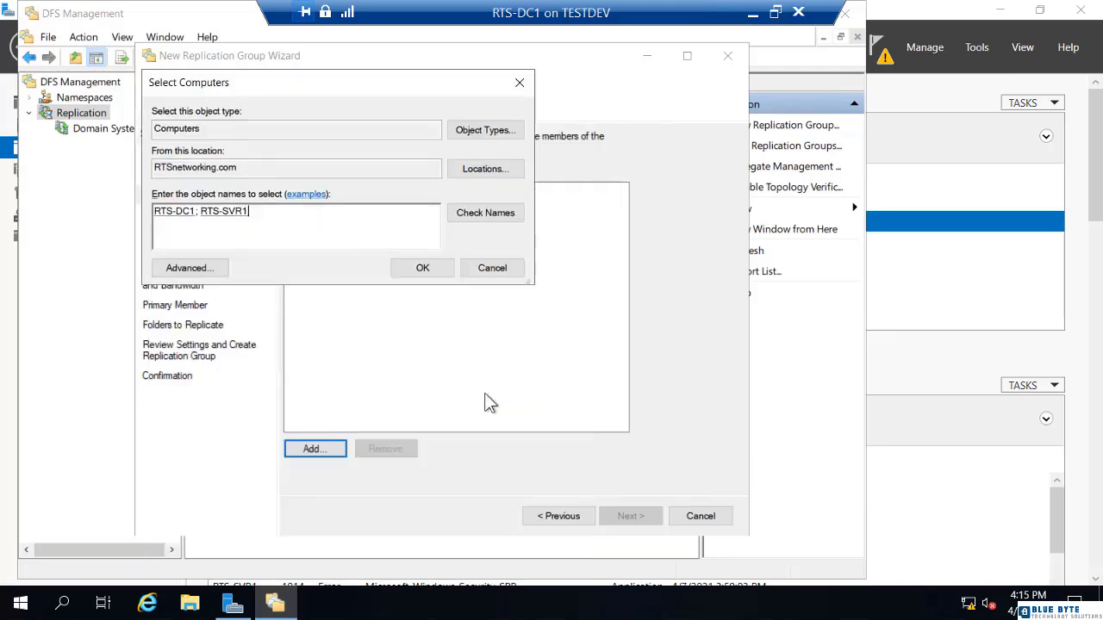
click(426, 270)
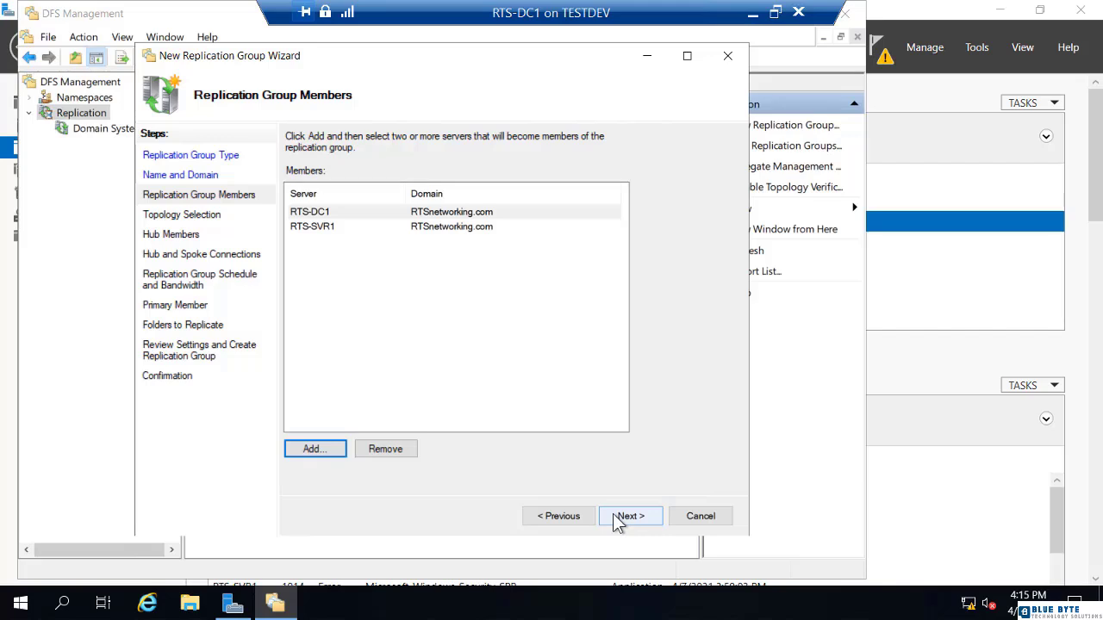
click(322, 226)
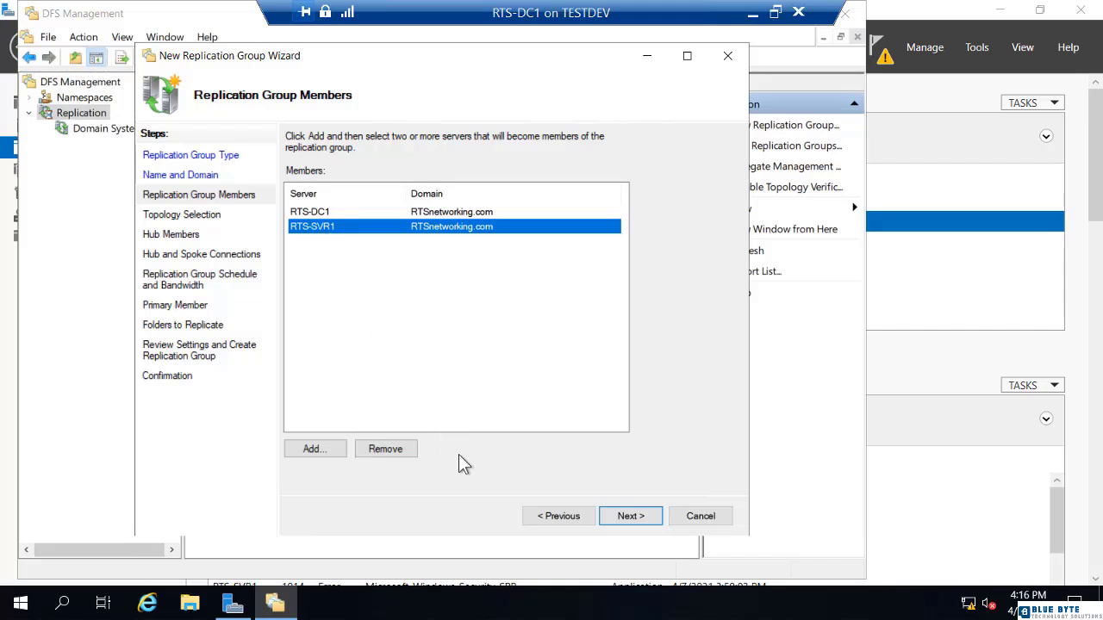
click(632, 516)
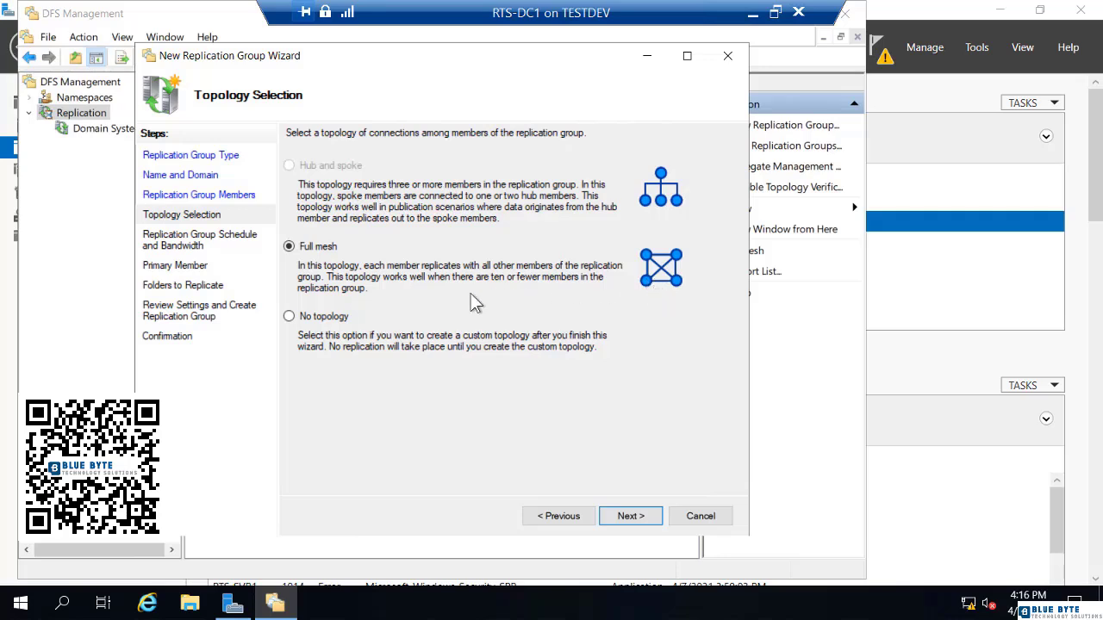
Choose the Full mesh topology for the replication group and proceed to the schedule settings.
click(289, 318)
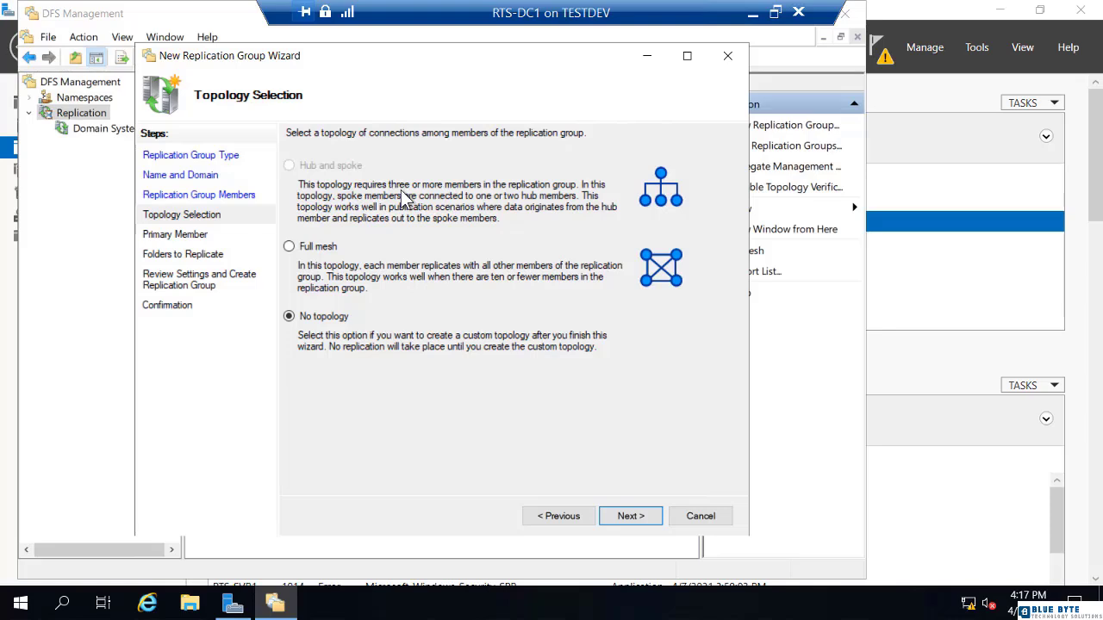
click(289, 247)
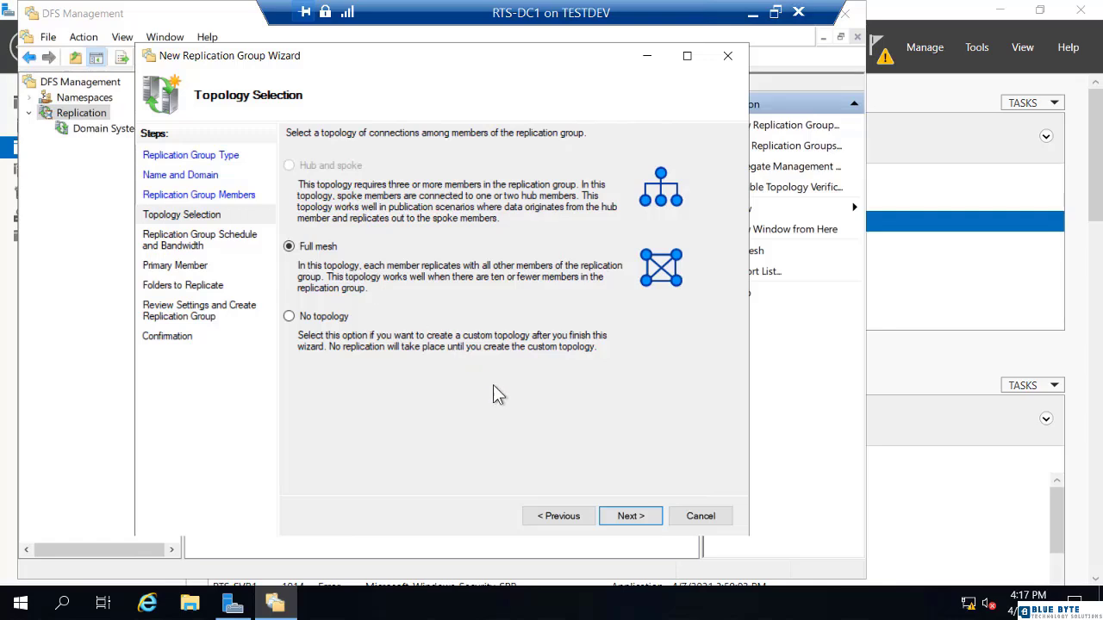
click(628, 517)
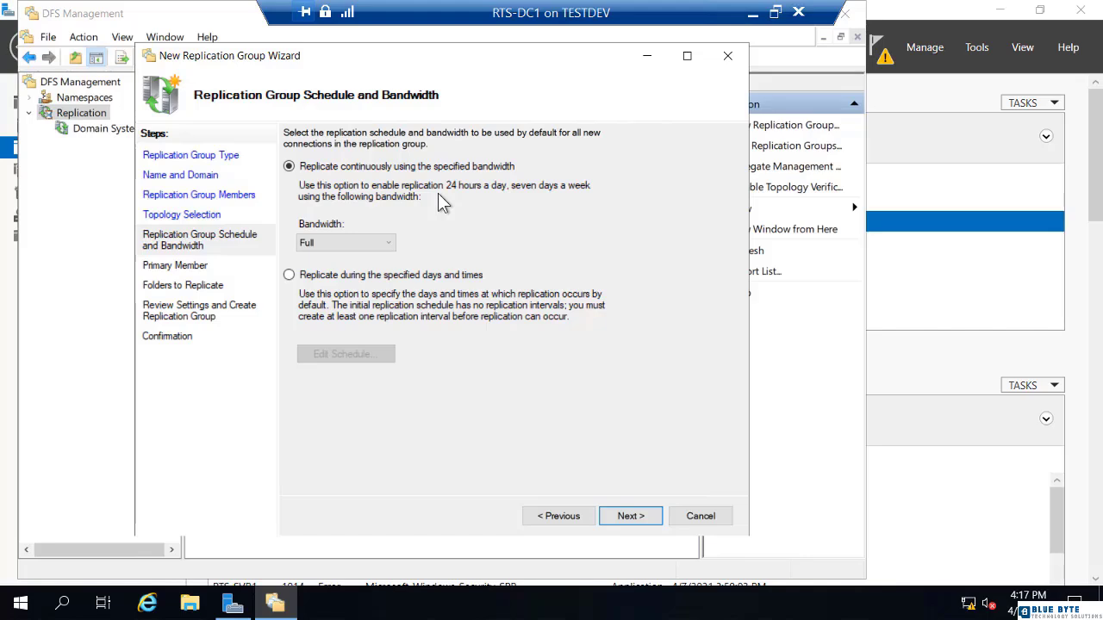
Choose replication during specified days and times, and set the entire weekly schedule to Full bandwidth.
click(379, 243)
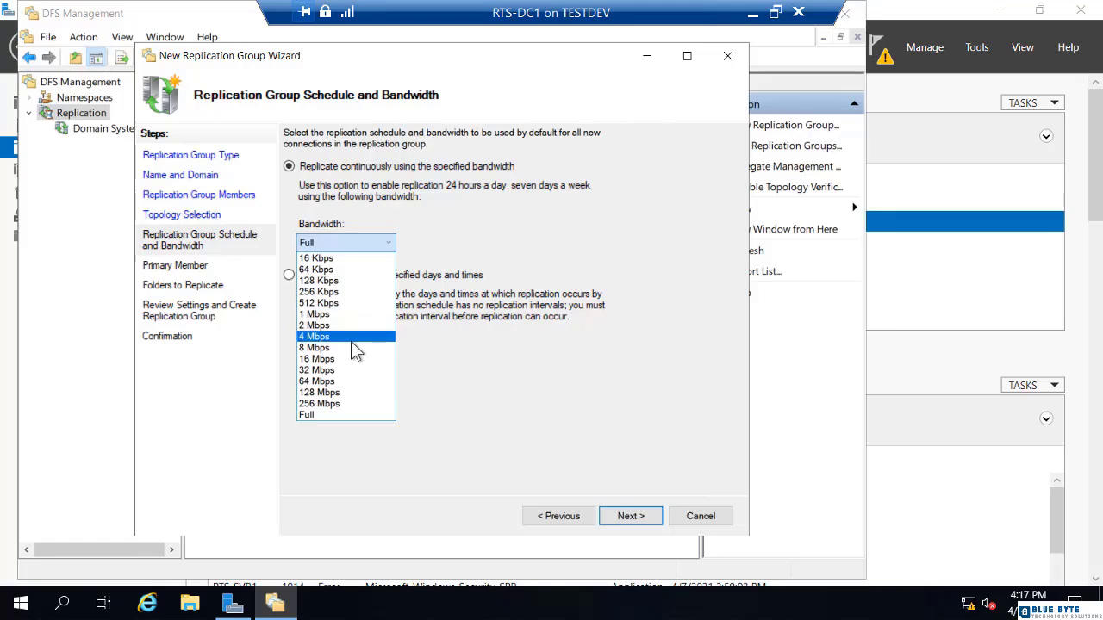
click(428, 367)
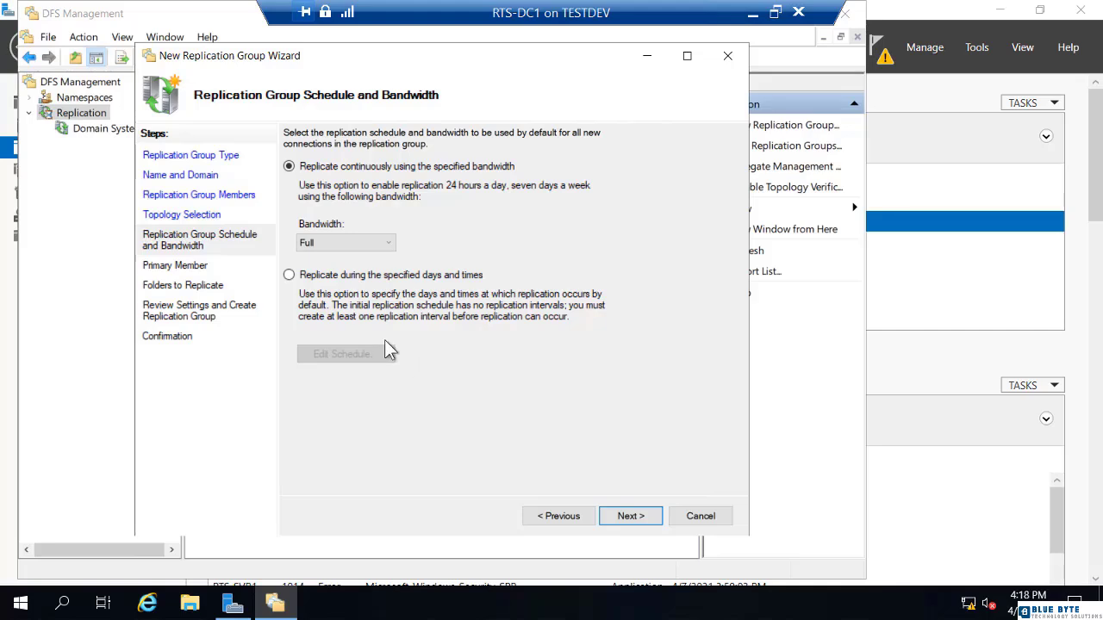
click(289, 275)
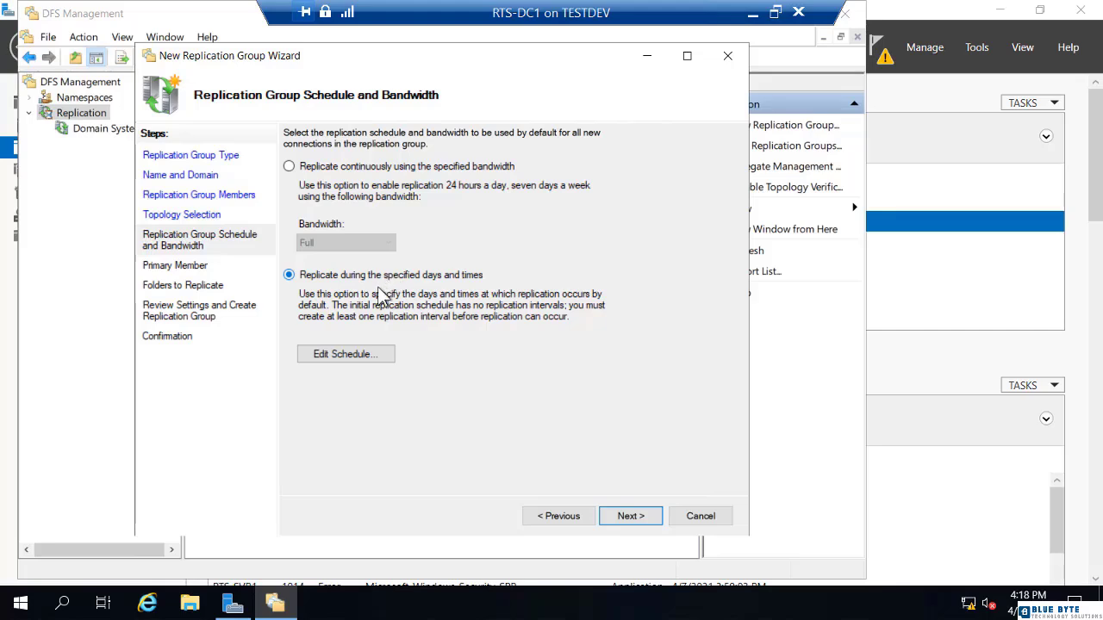
click(370, 360)
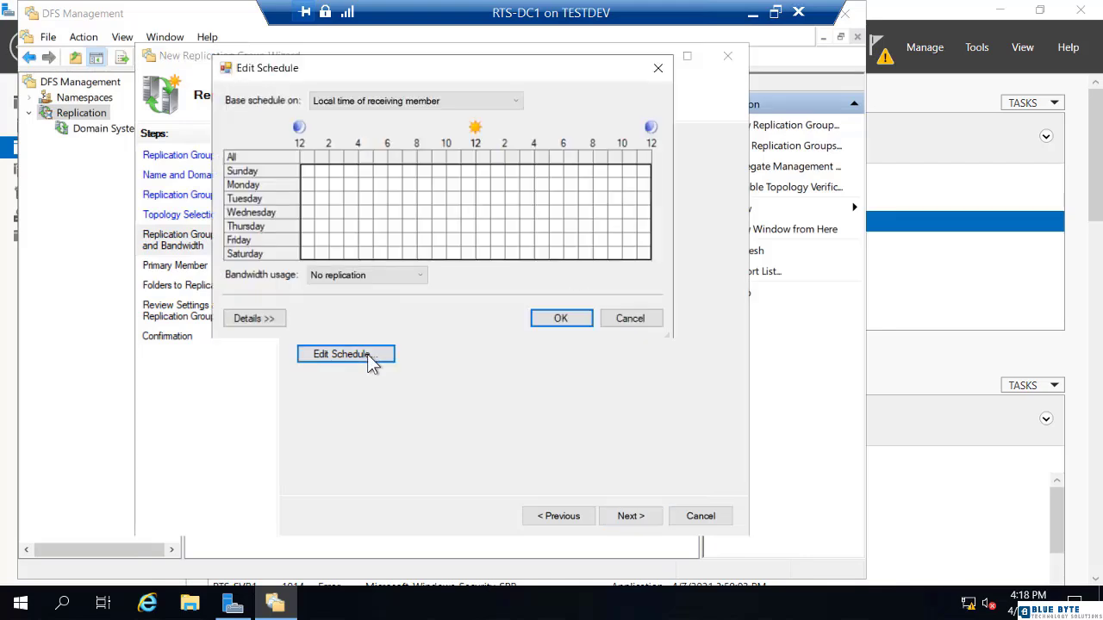
click(364, 276)
click(363, 290)
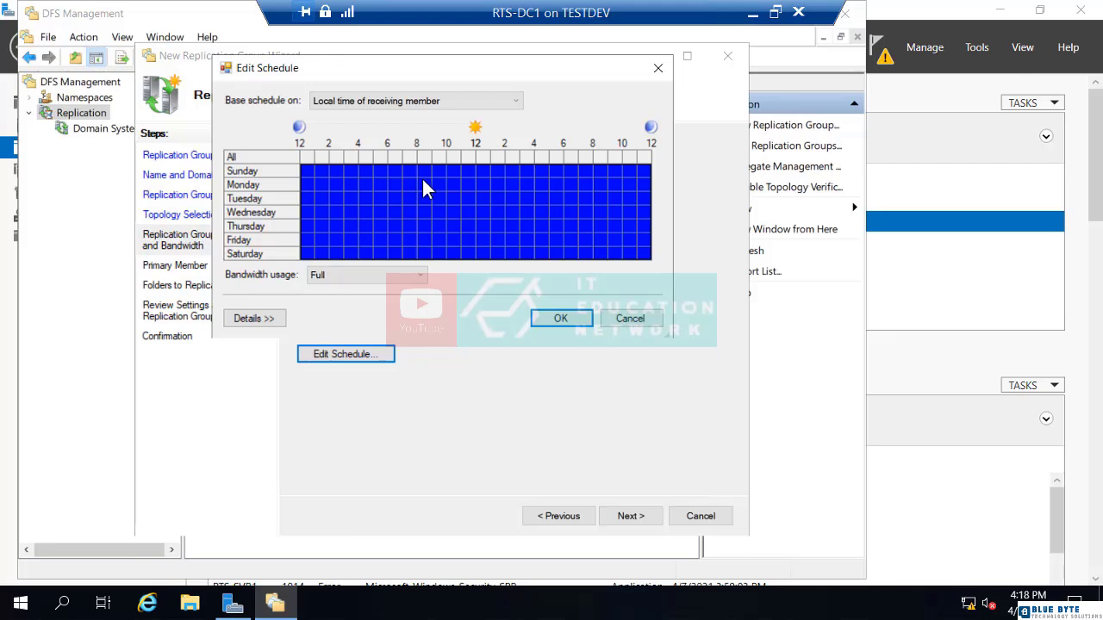
Set the schedule to No replication from 8 to 9 AM, Monday through Friday.
drag(424, 181, 425, 208)
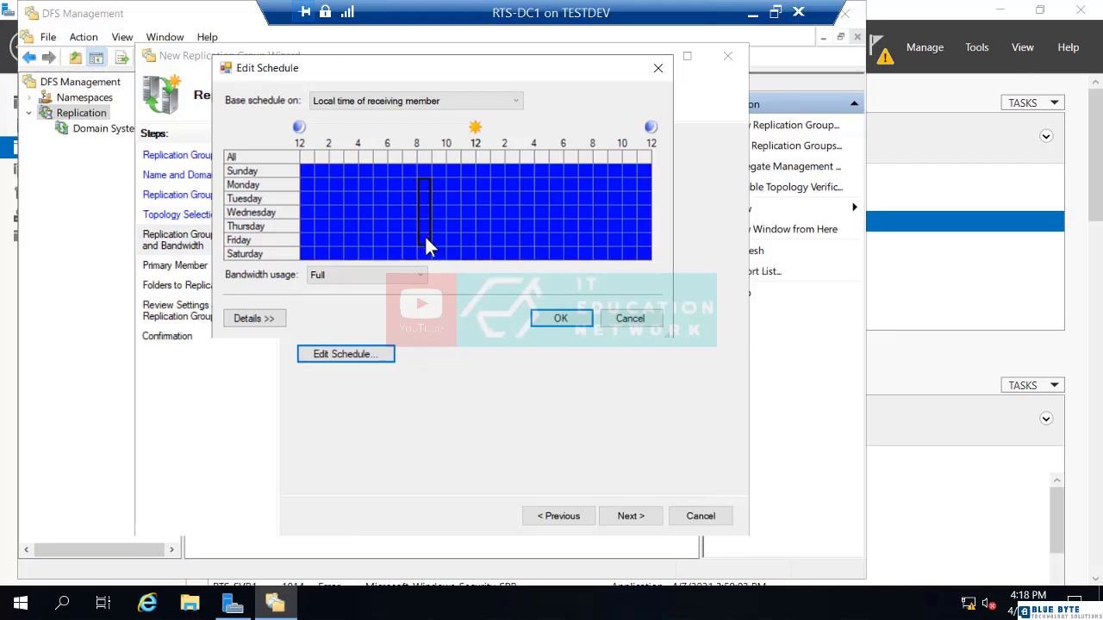
click(363, 274)
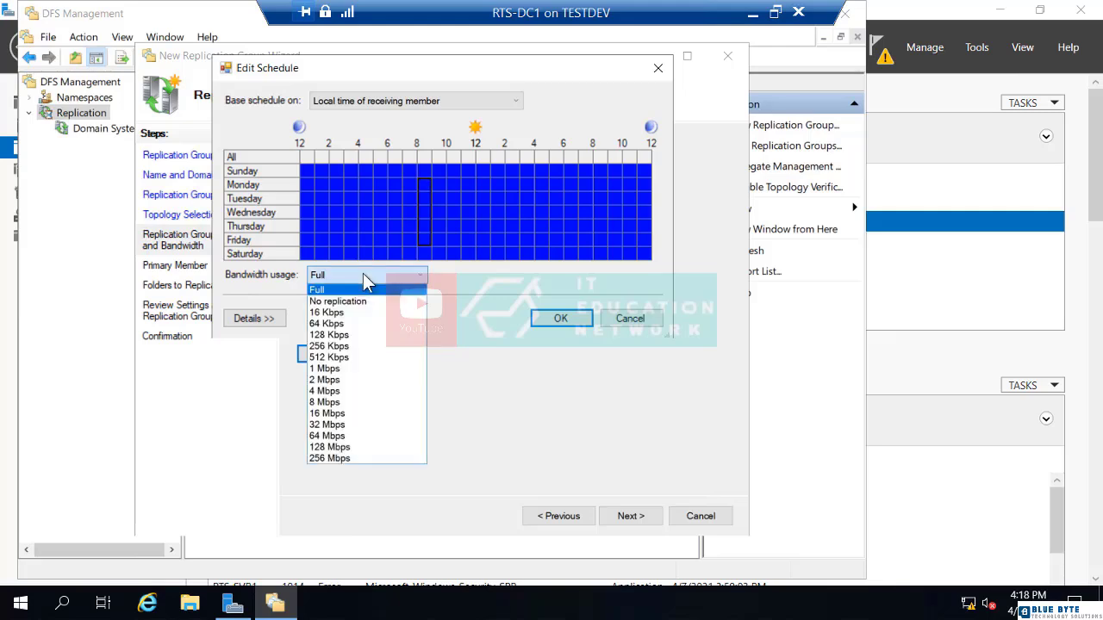
click(354, 300)
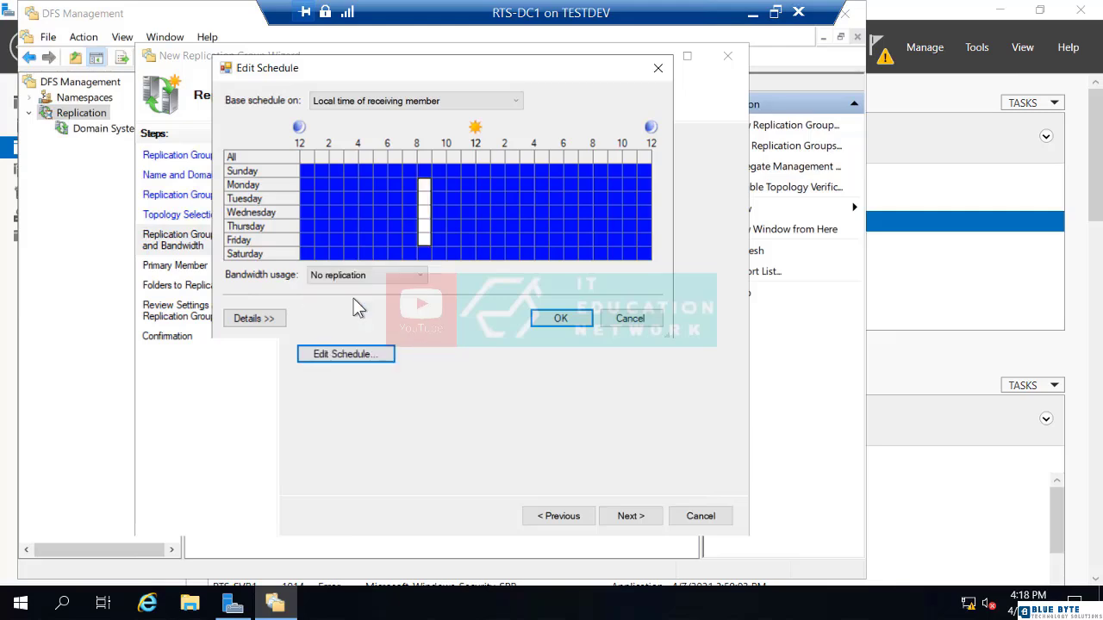
Limit replication bandwidth to 512 Kbps from 9 AM to 4 PM, Monday through Friday.
click(439, 184)
drag(527, 183, 529, 238)
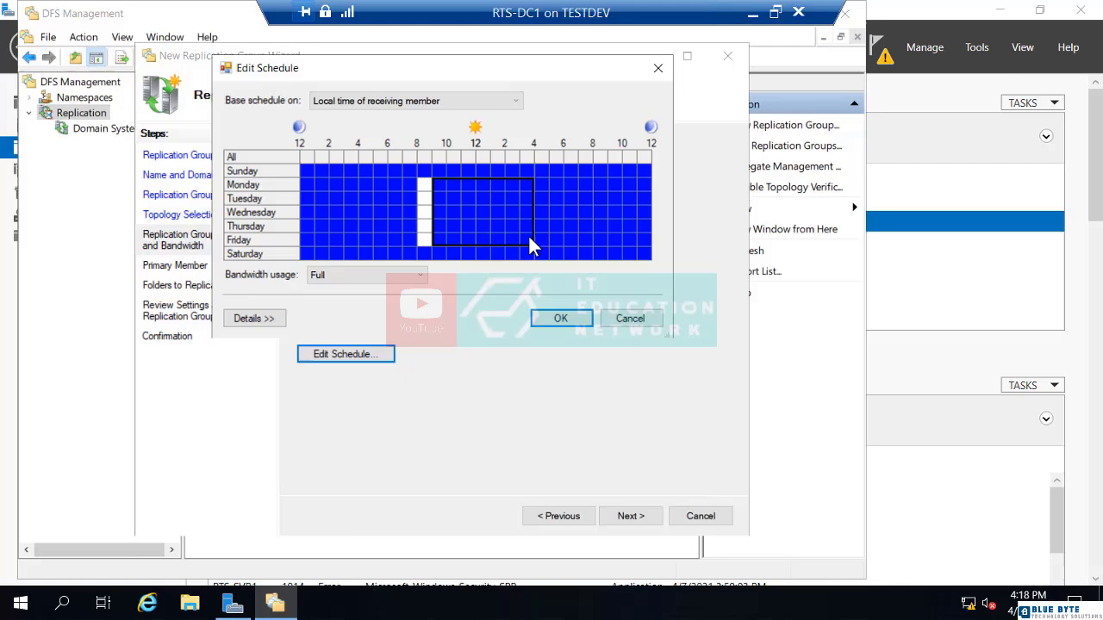
click(408, 275)
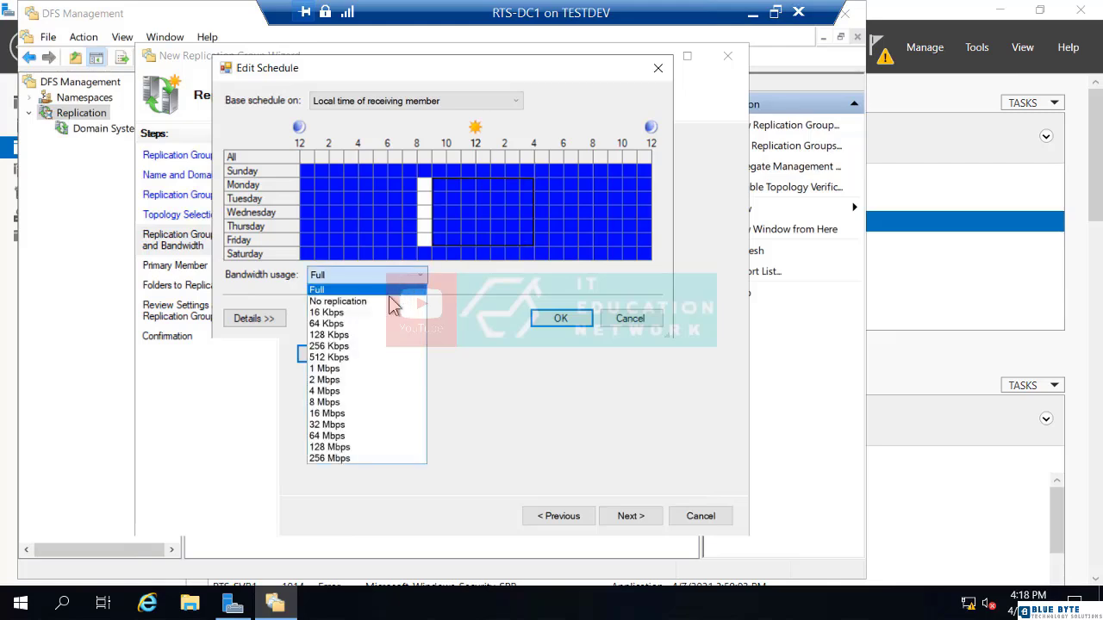
click(351, 355)
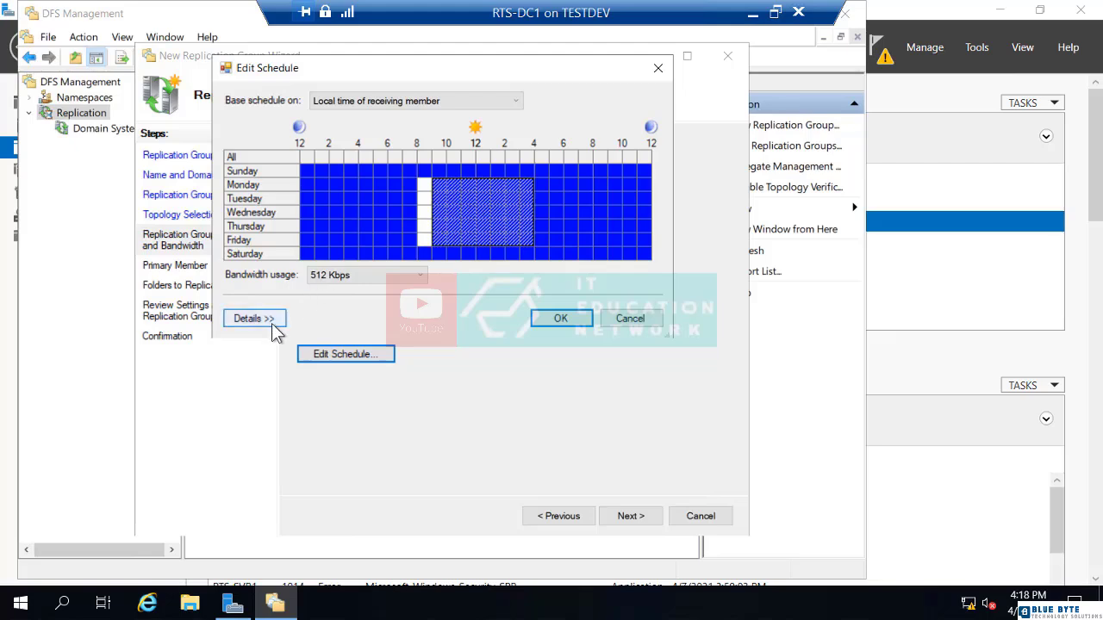
click(233, 318)
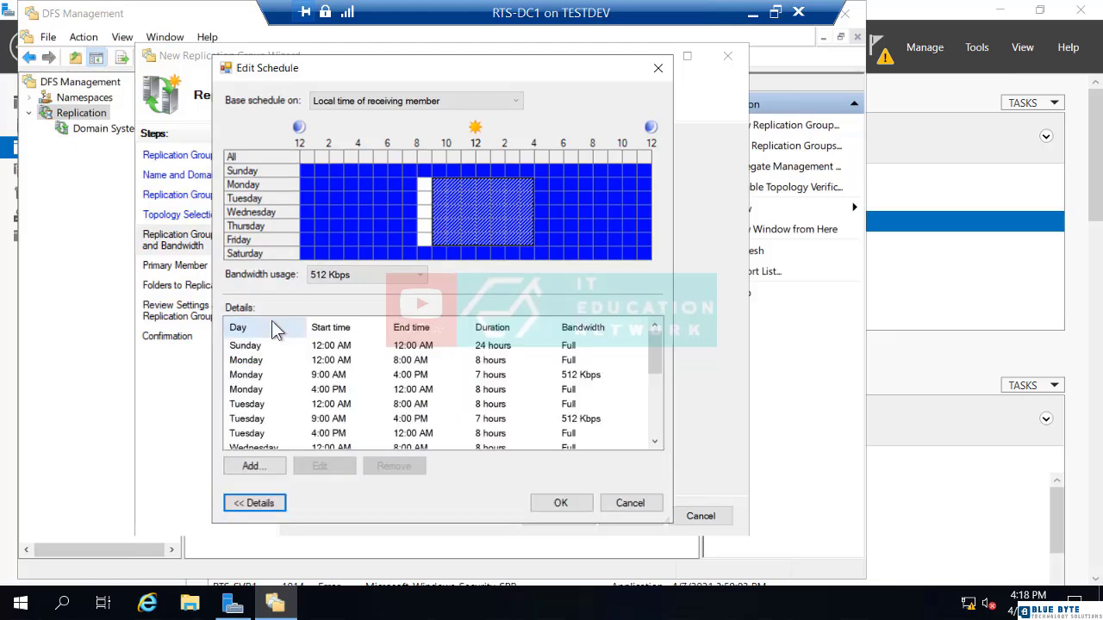
click(332, 347)
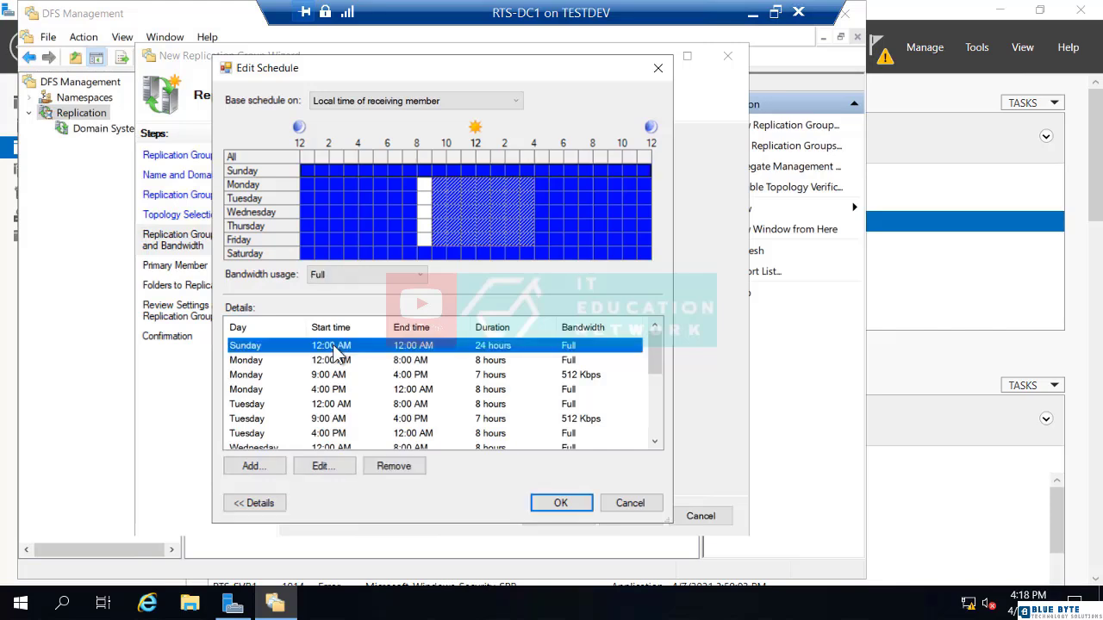
click(337, 465)
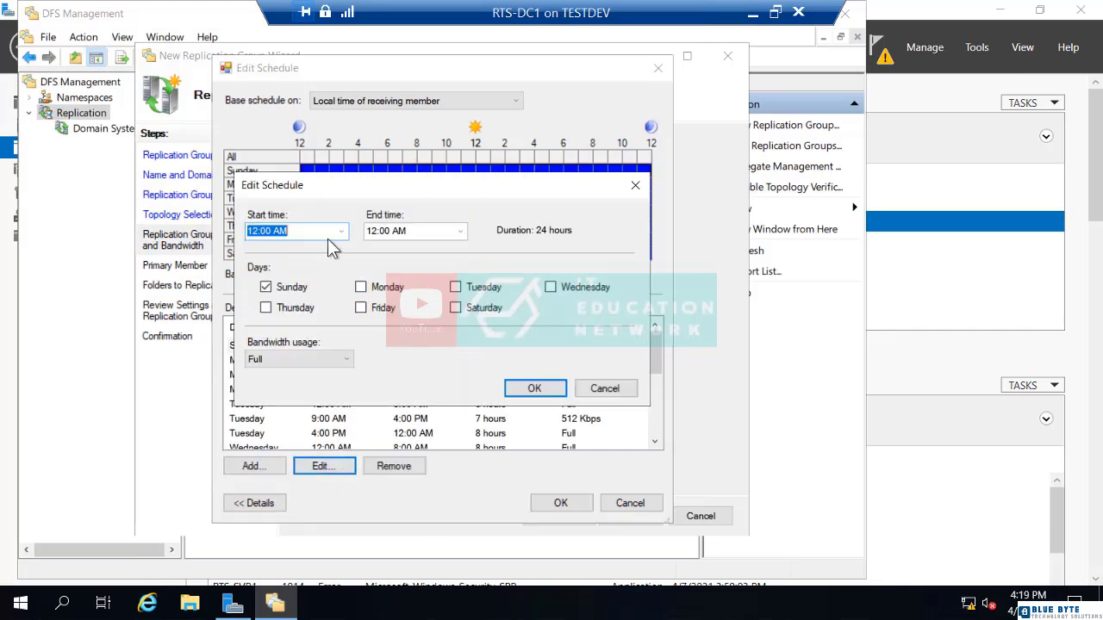
click(453, 231)
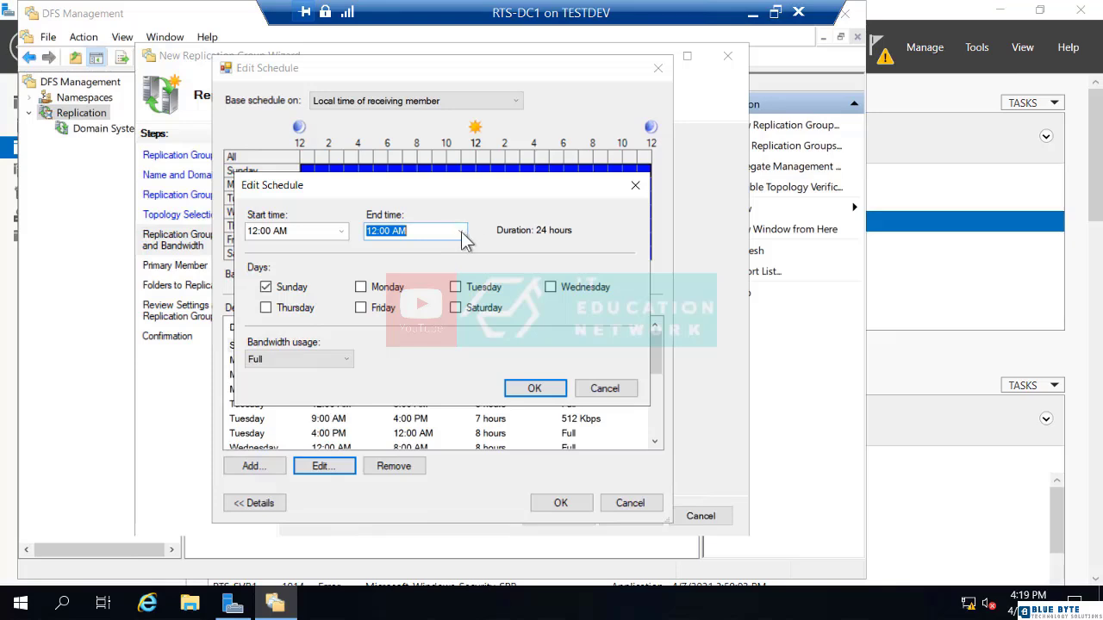
click(462, 233)
click(433, 261)
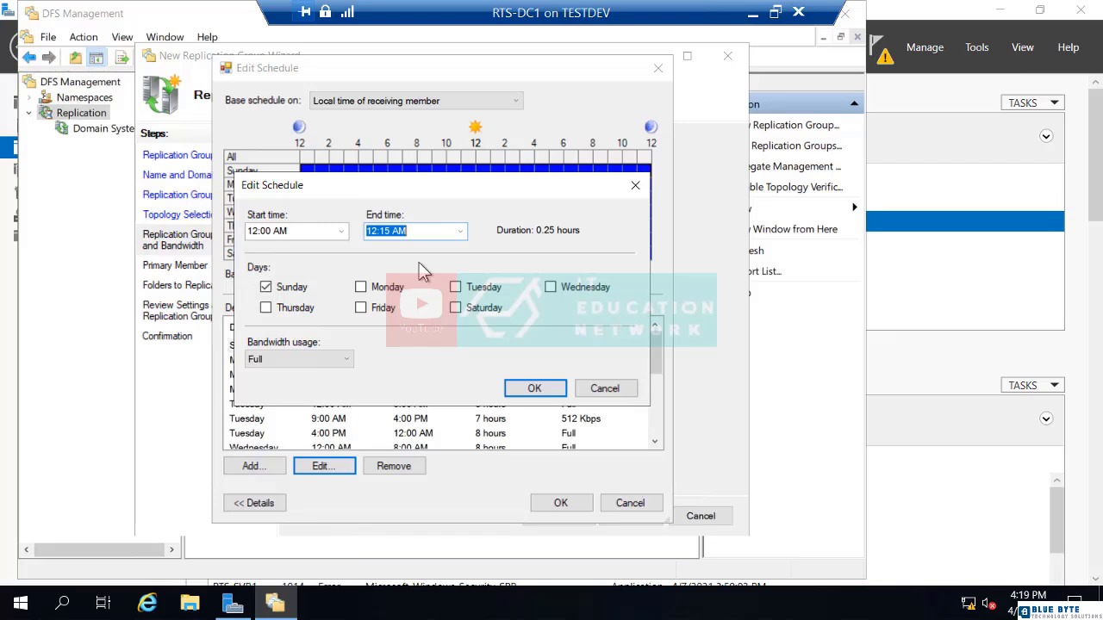
click(336, 359)
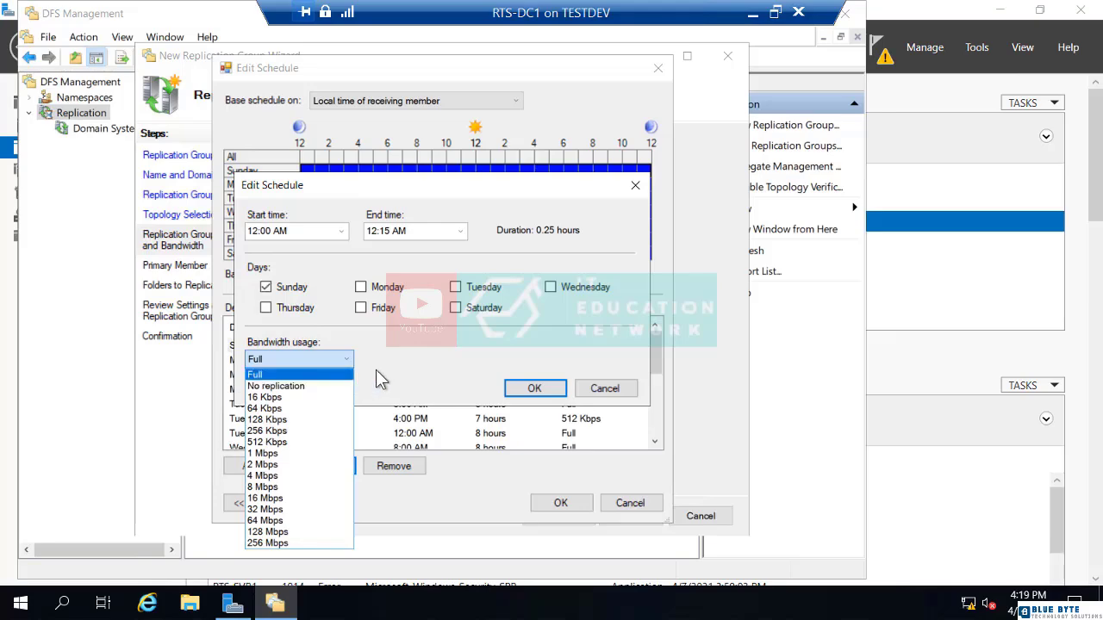
click(464, 379)
click(595, 390)
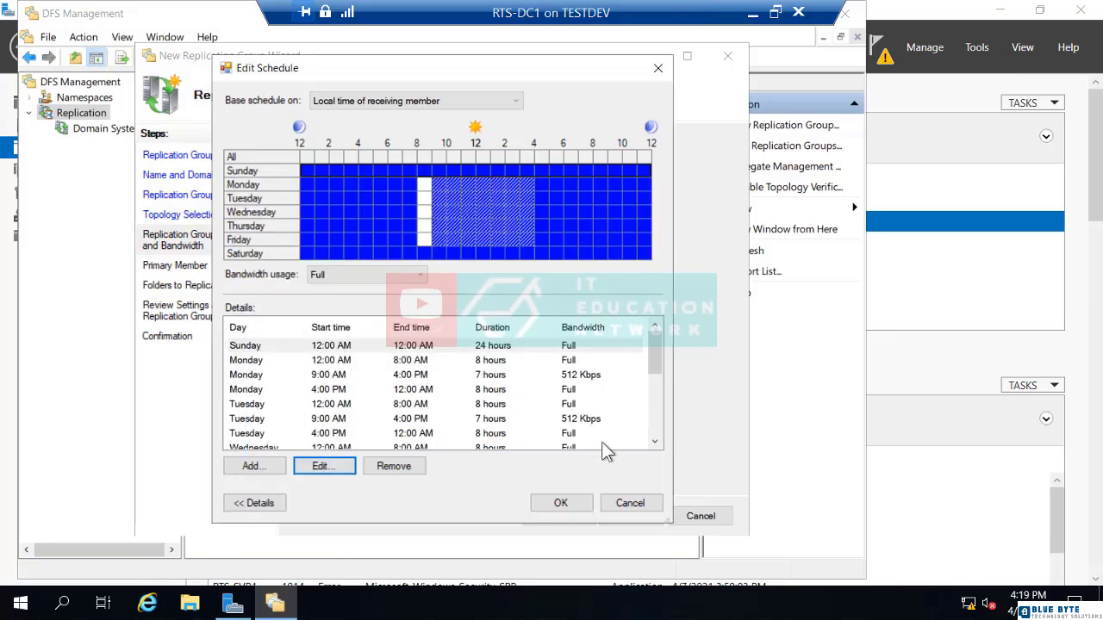
Discard the custom schedule edits, choose continuous replication at Full bandwidth, and proceed to the primary member settings.
click(634, 505)
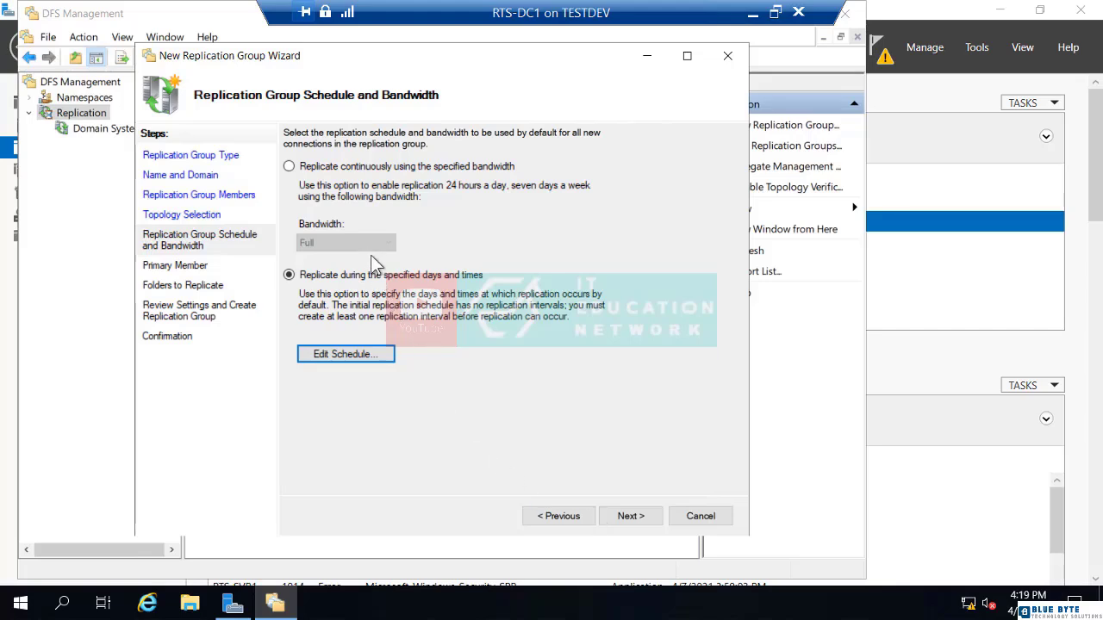
click(289, 167)
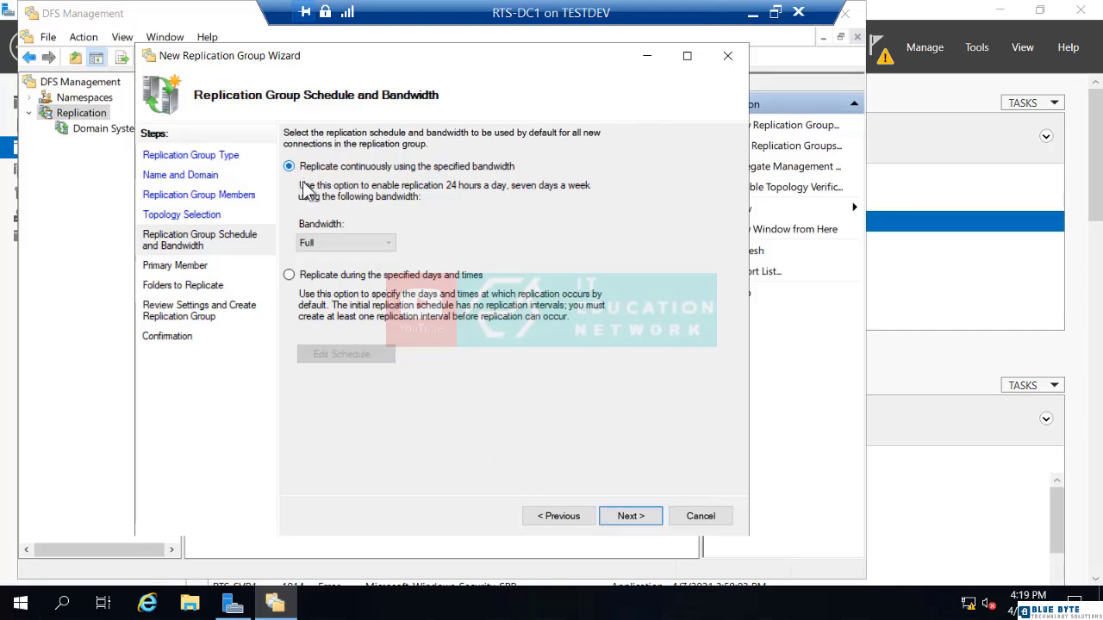
click(631, 516)
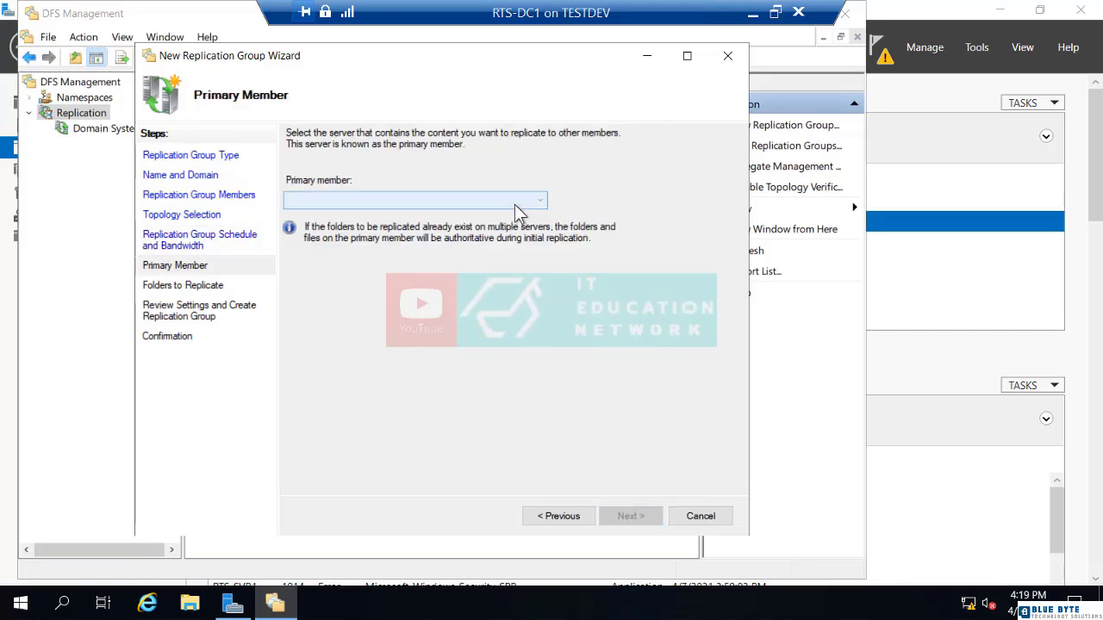
Set RTS-DC1 as the primary member and proceed to the folders to replicate.
click(515, 207)
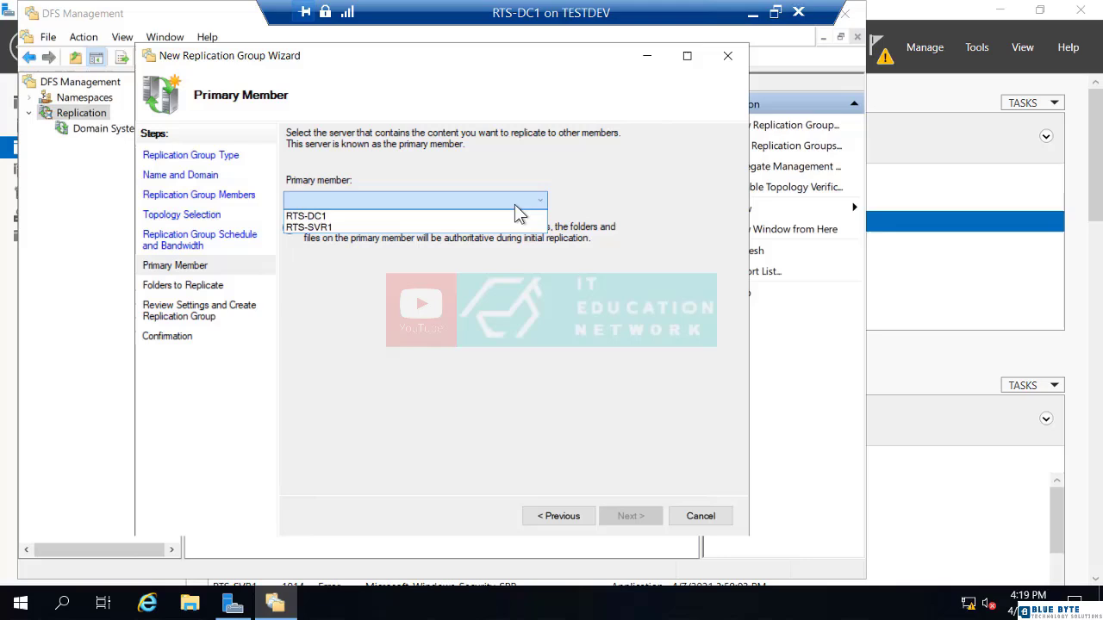
click(342, 215)
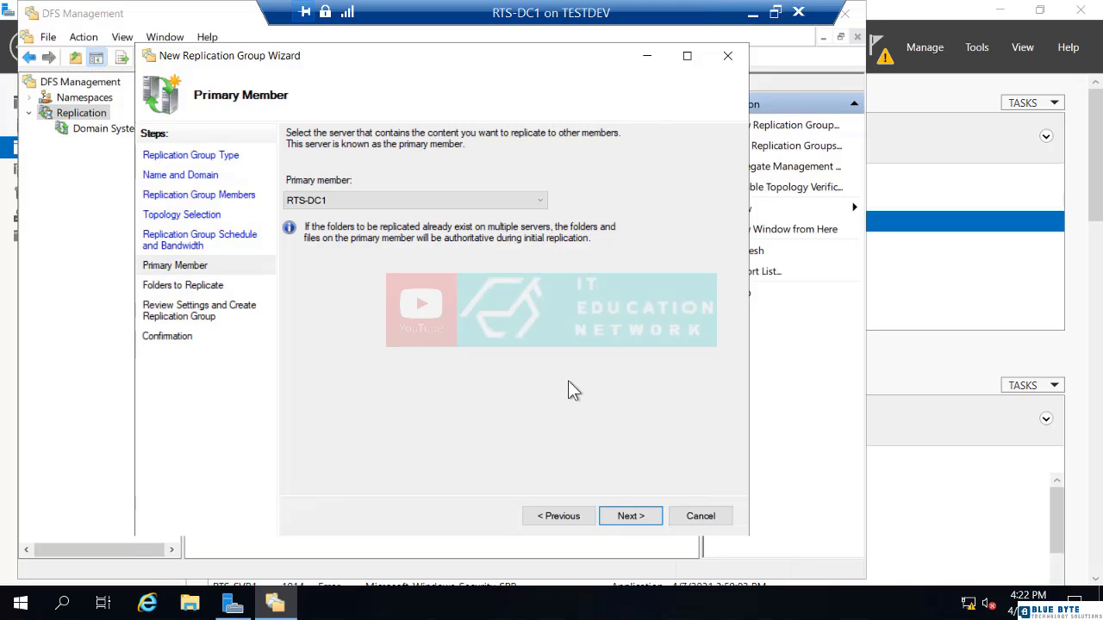
click(627, 521)
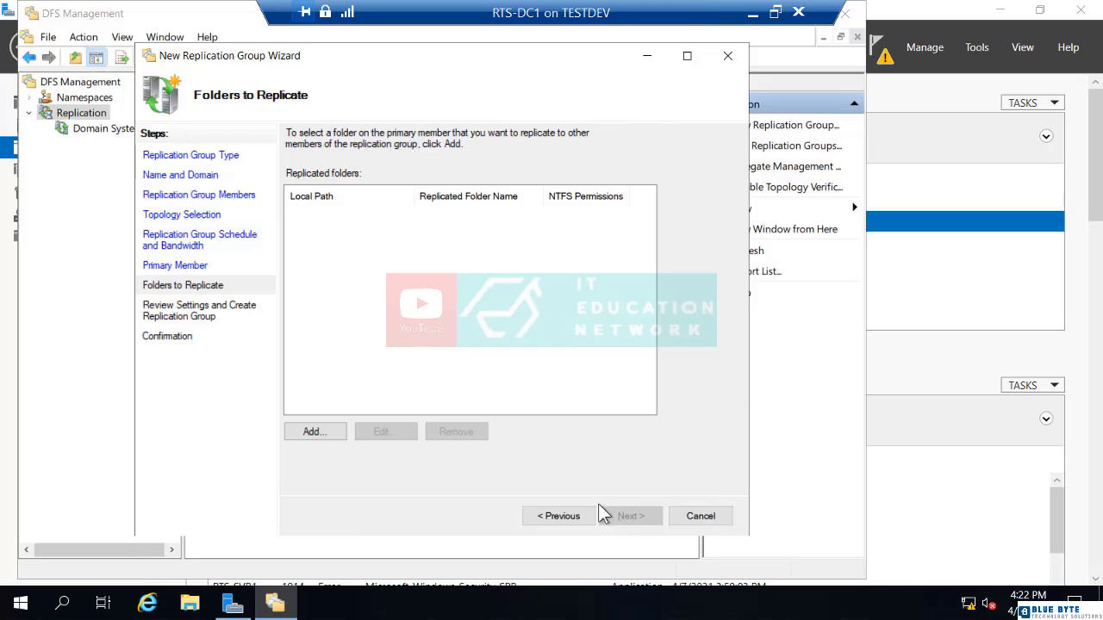
Start adding a folder to replicate and choose Marketing-Users on the C$ share of RTS-DC1 as its local path.
click(329, 435)
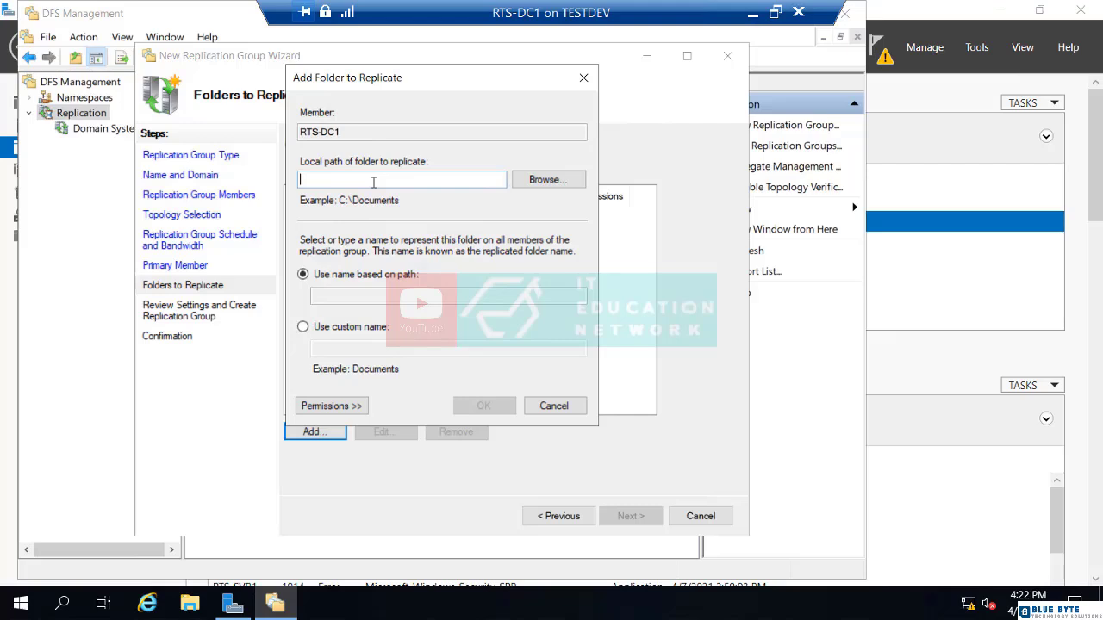
click(524, 181)
click(515, 233)
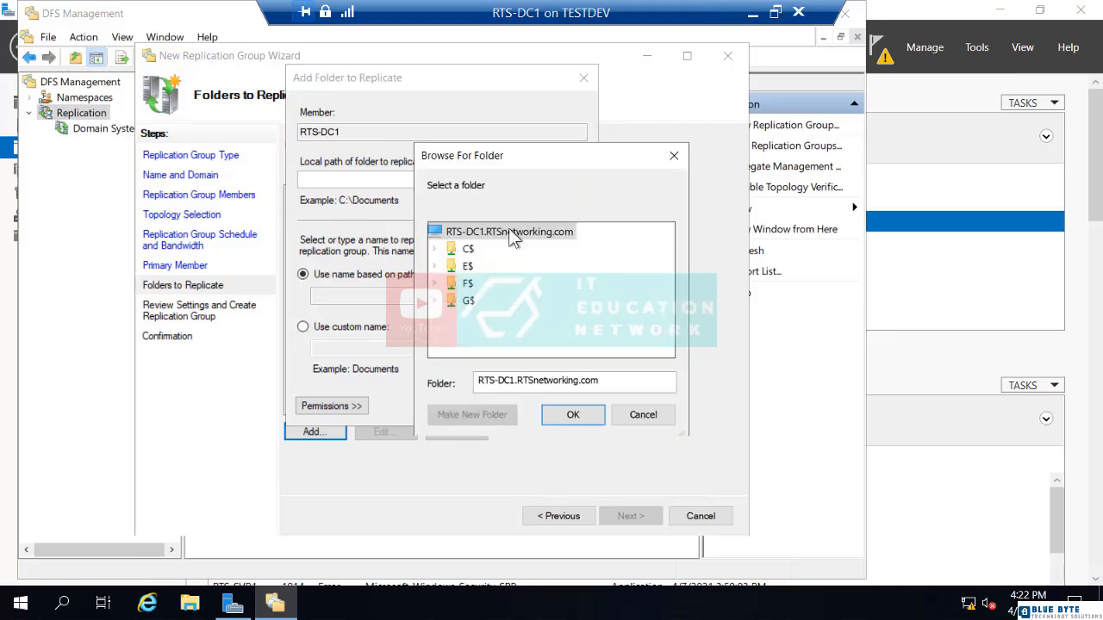
click(436, 248)
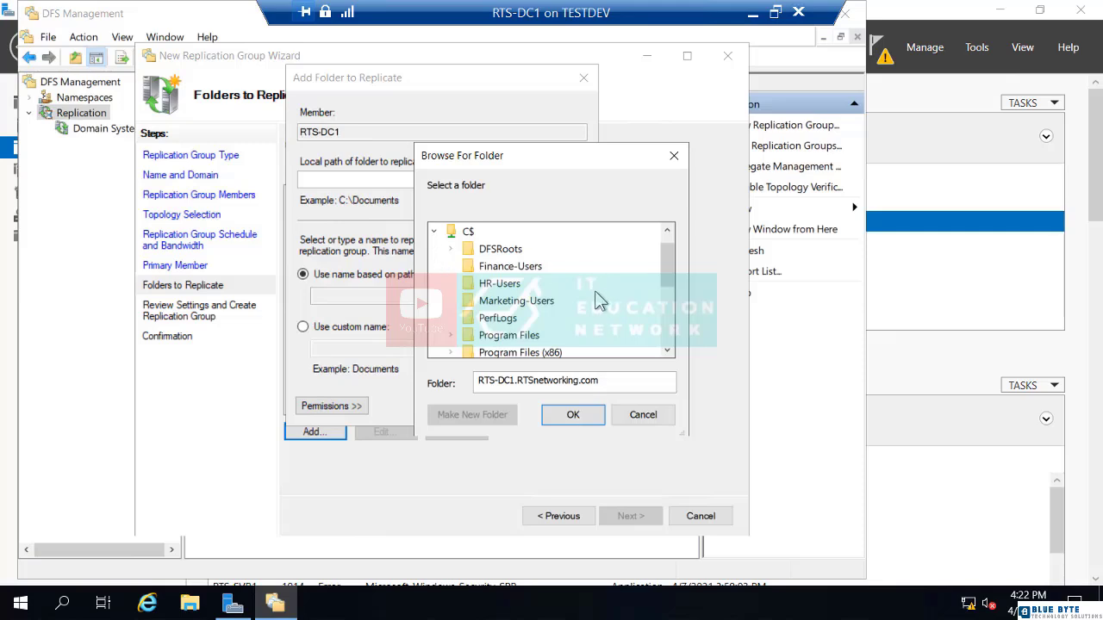
click(541, 304)
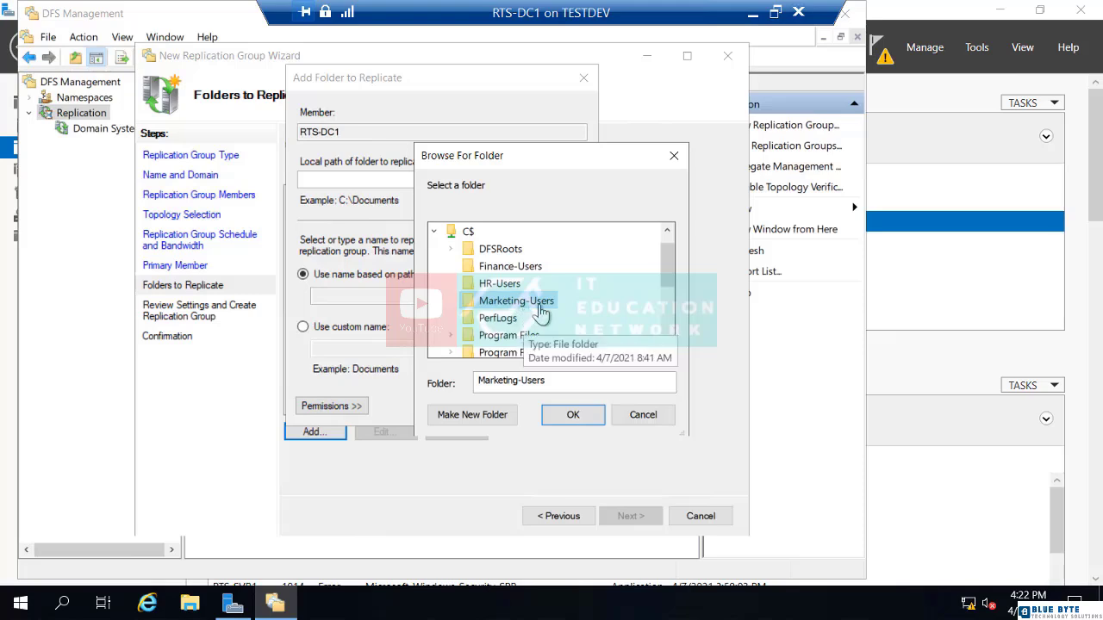
click(569, 415)
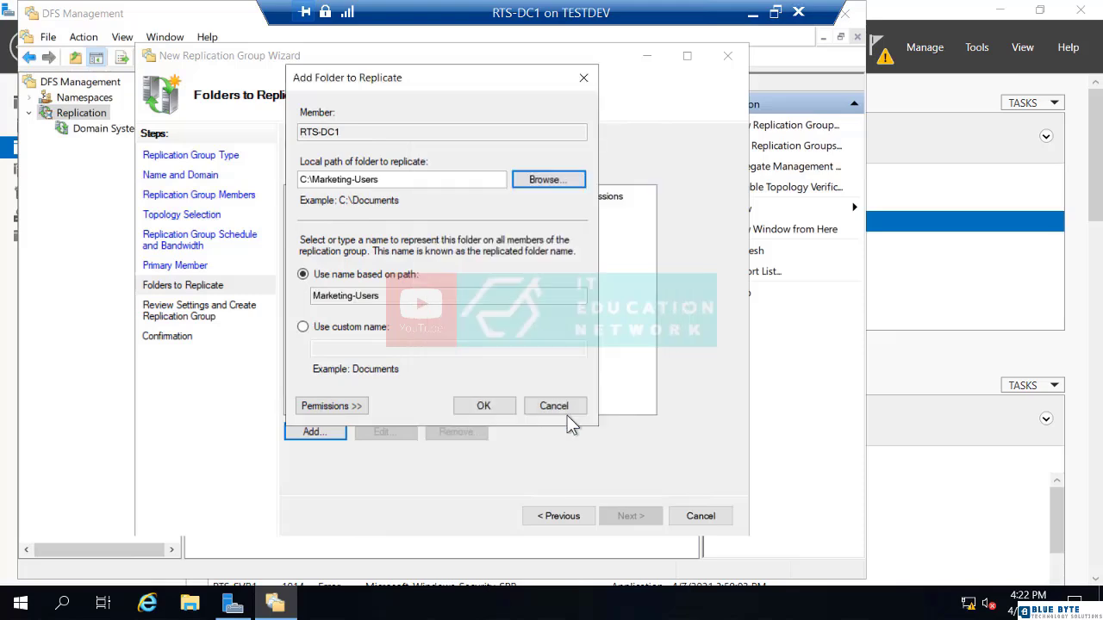
click(336, 408)
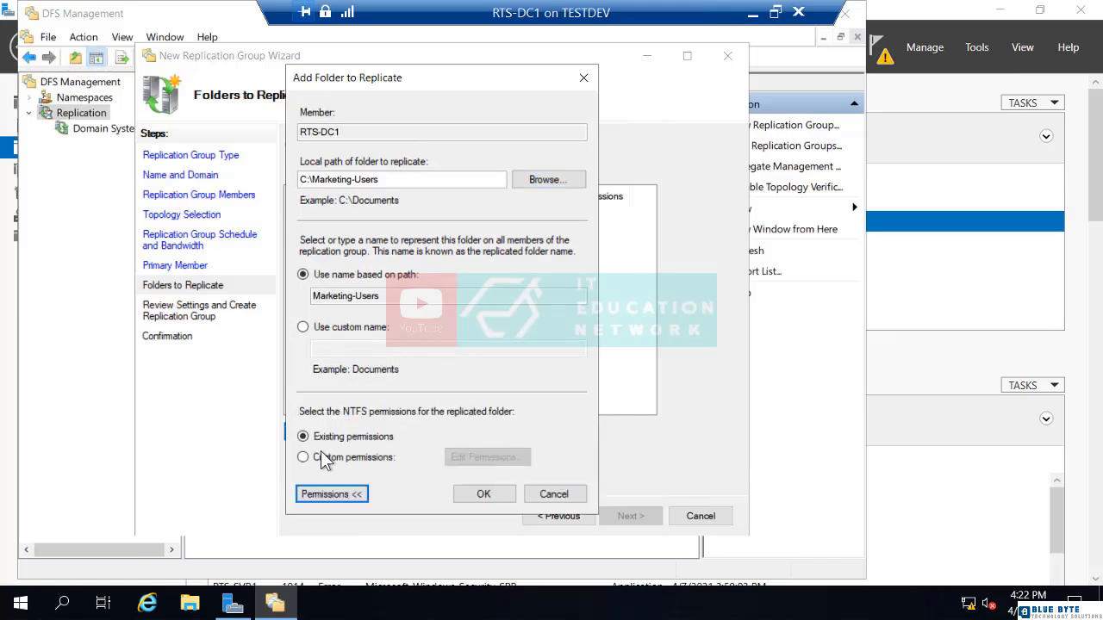
click(324, 463)
click(496, 457)
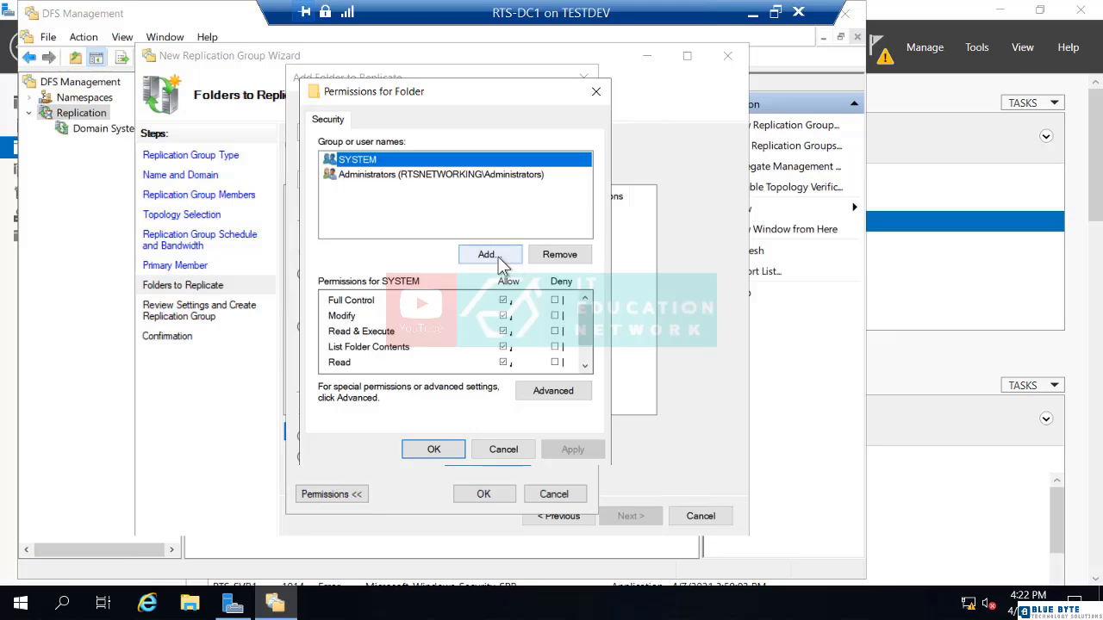
click(470, 255)
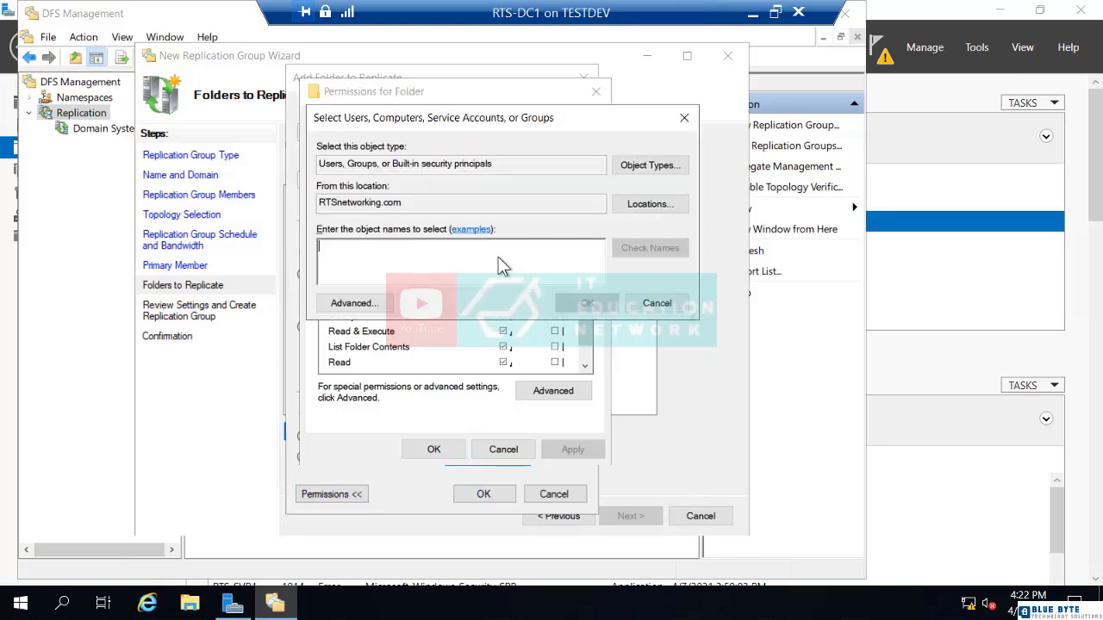
click(665, 304)
click(499, 450)
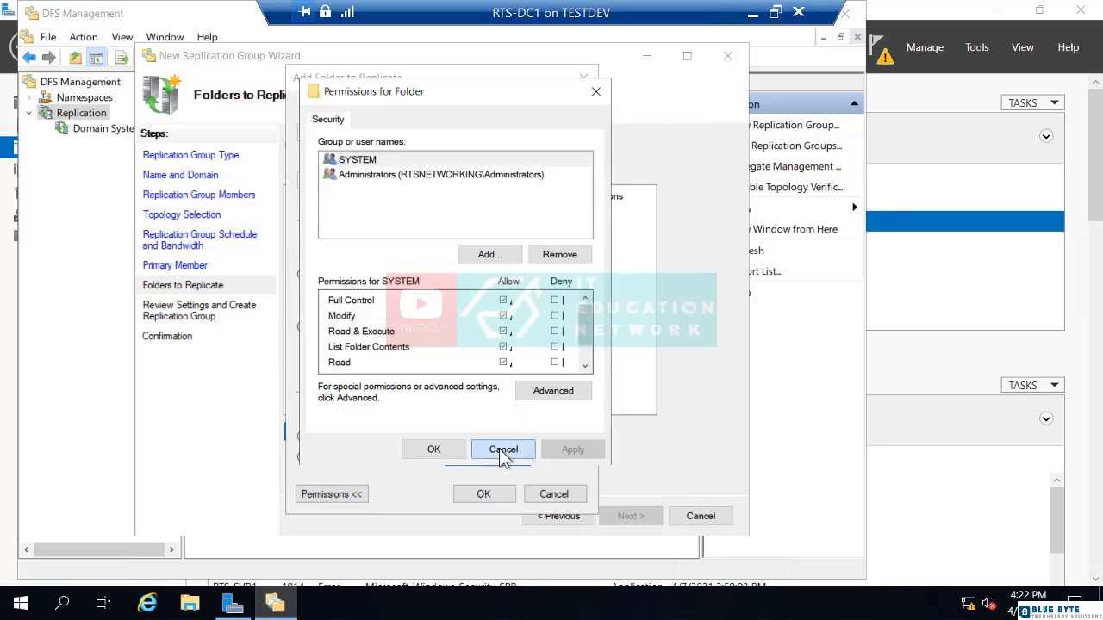
Add the Marketing-Users folder with its existing NTFS permissions and proceed to the local path on other members.
click(365, 440)
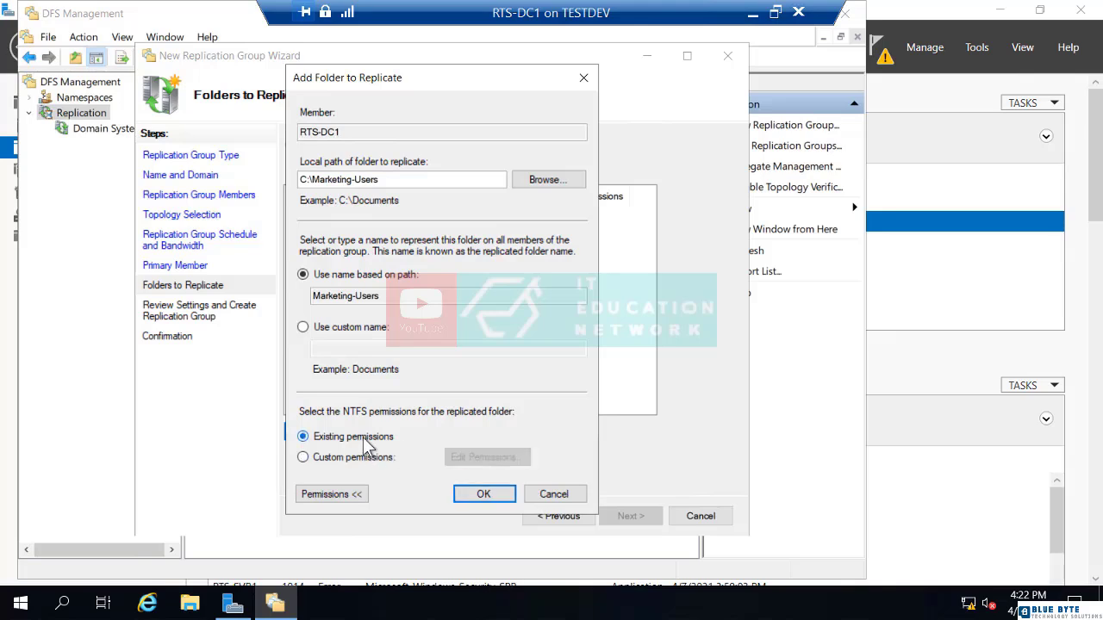
click(483, 495)
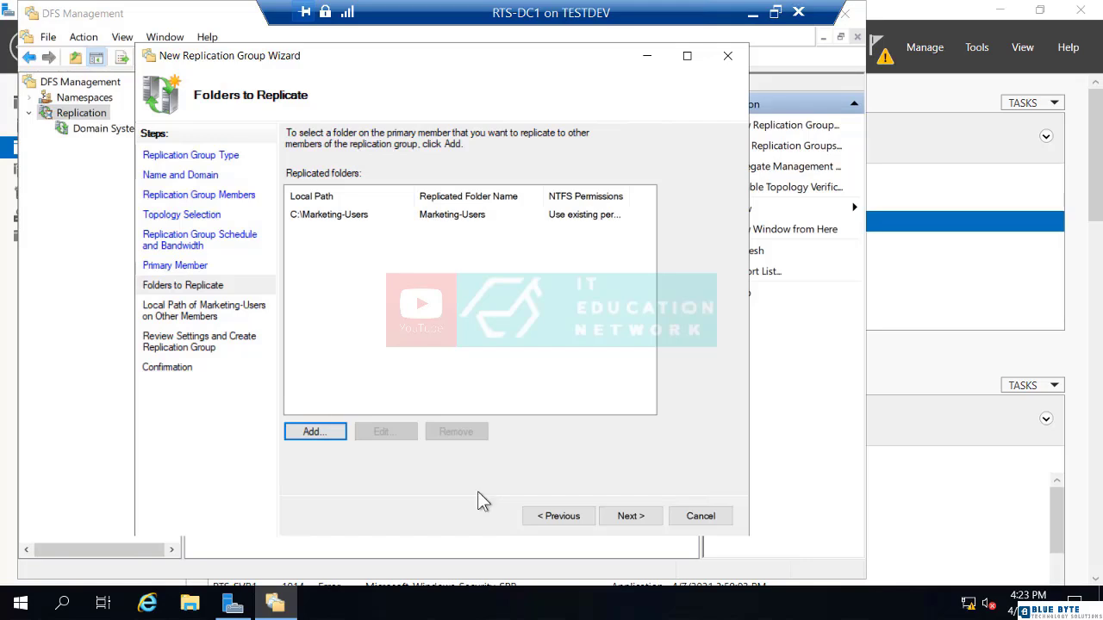
click(635, 518)
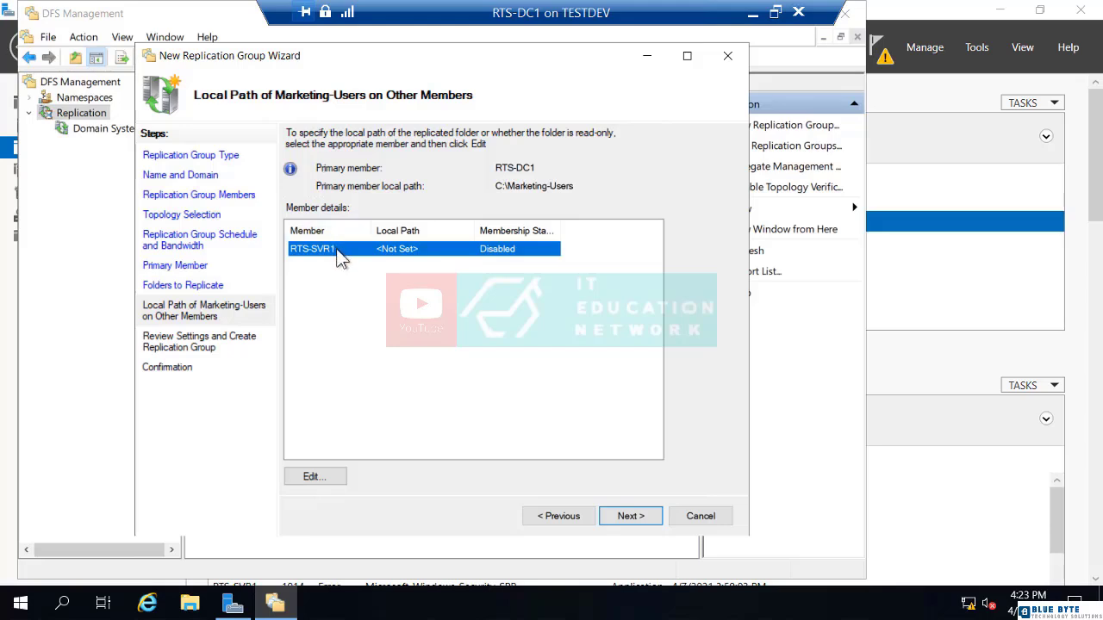
Enable membership for RTS-SVR1 with the local path c:\Marketing-Users and agree to create that path on the server.
click(314, 476)
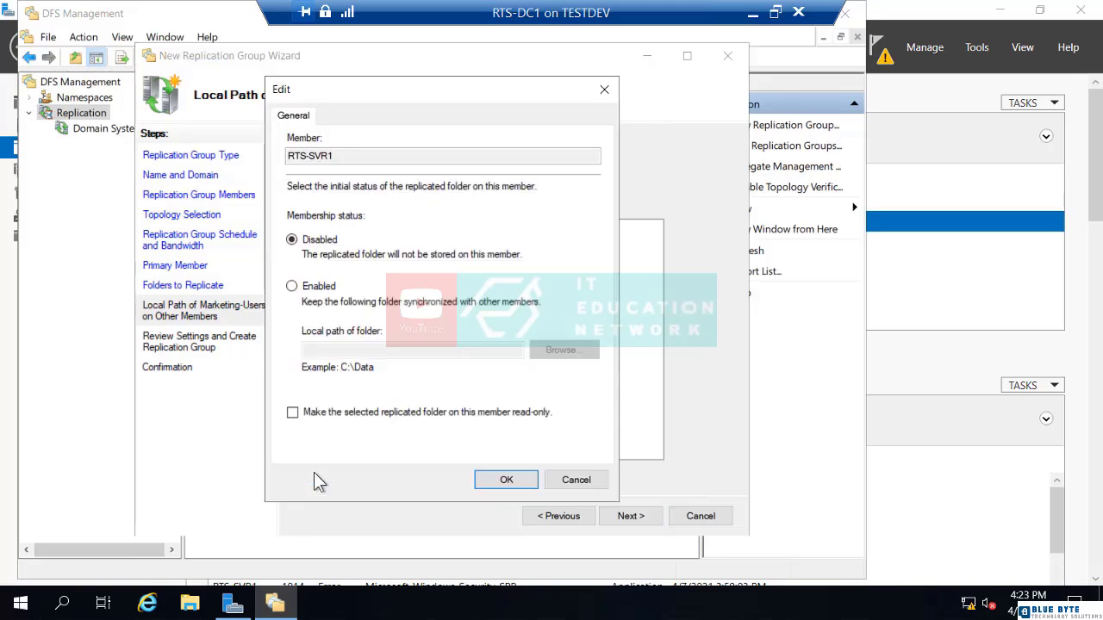
click(292, 288)
click(333, 353)
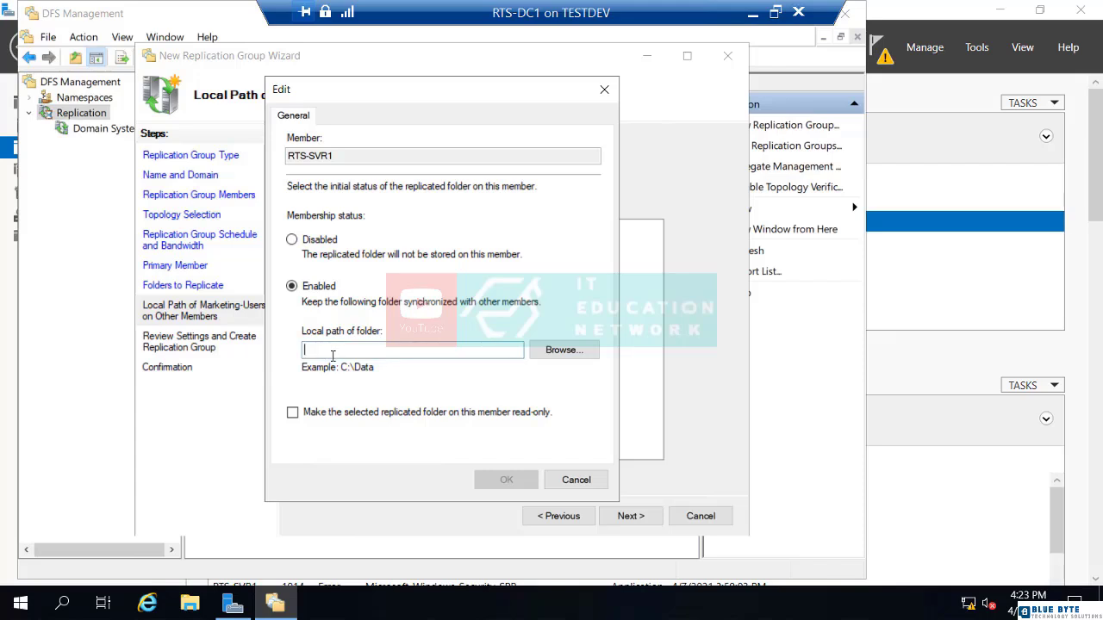
text(c:\)
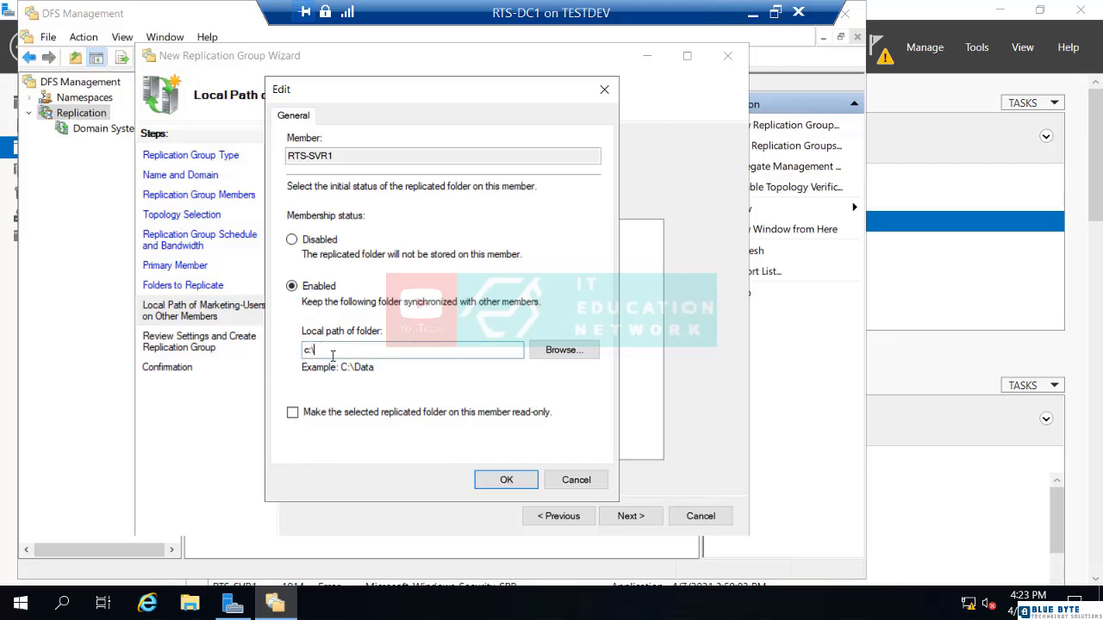
text(Marketing-Users)
click(507, 482)
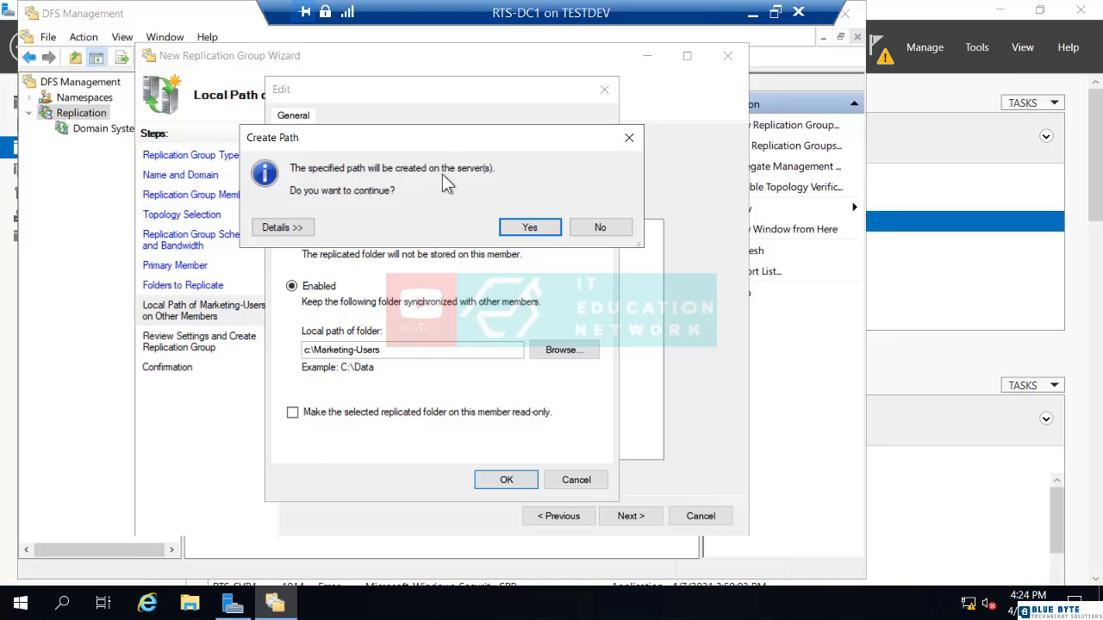
click(528, 229)
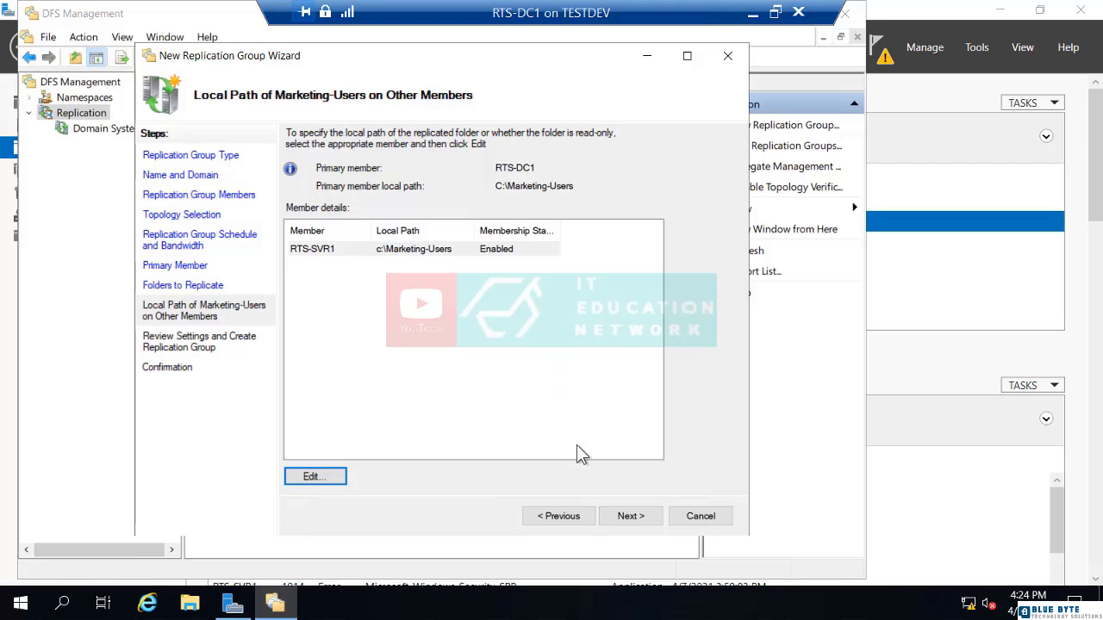
Proceed to the settings review, create the Marketing Data replication group, and close the wizard along with the replication delay notice.
click(632, 518)
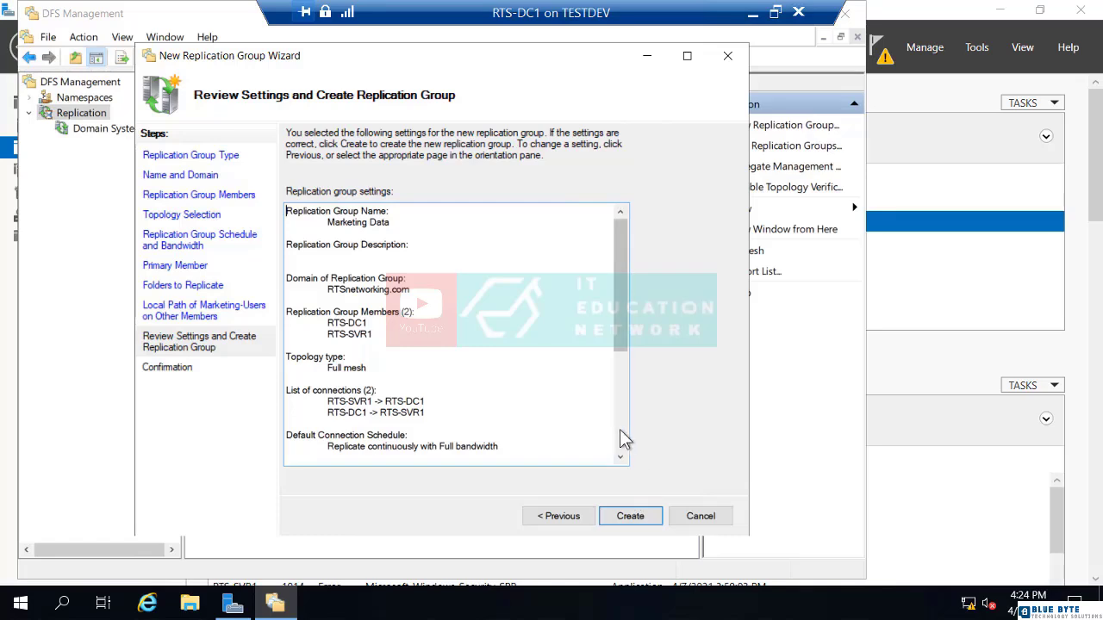
click(627, 515)
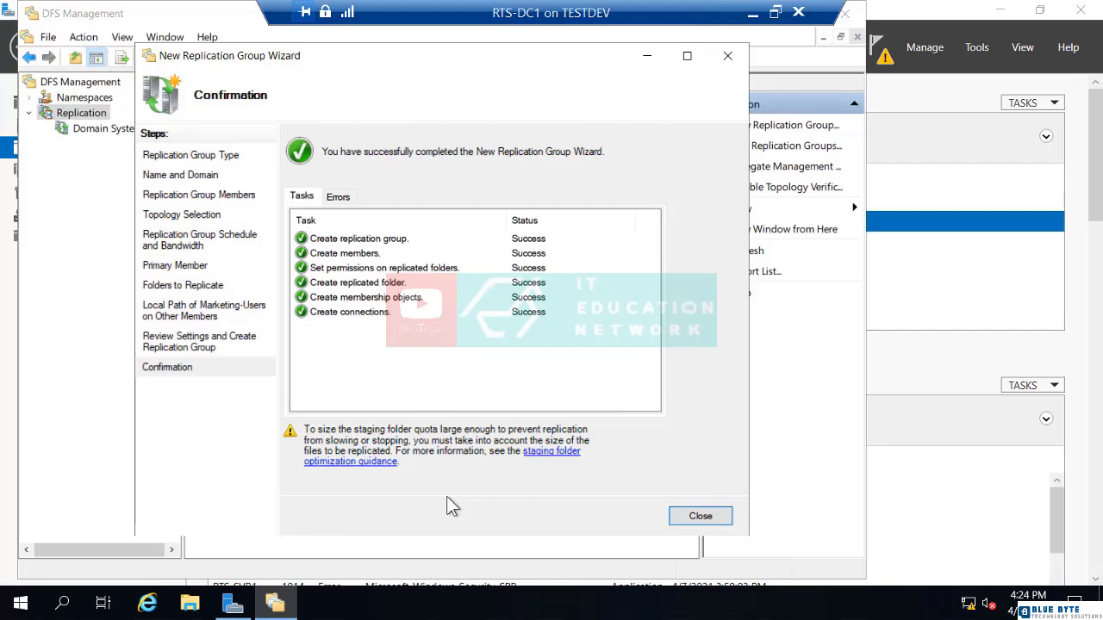
click(696, 519)
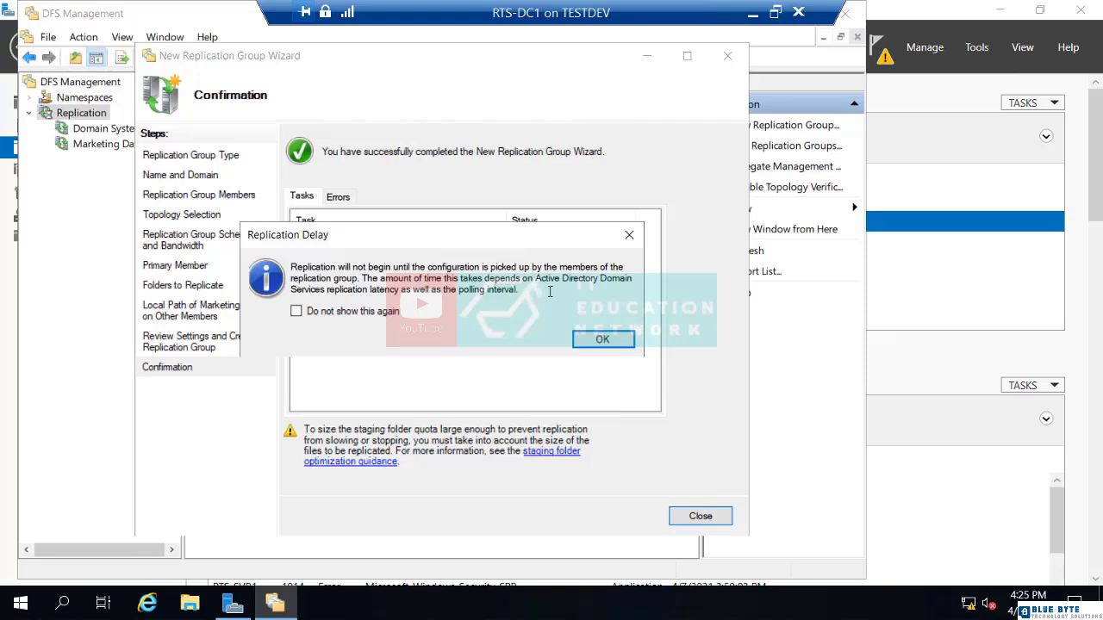
click(604, 344)
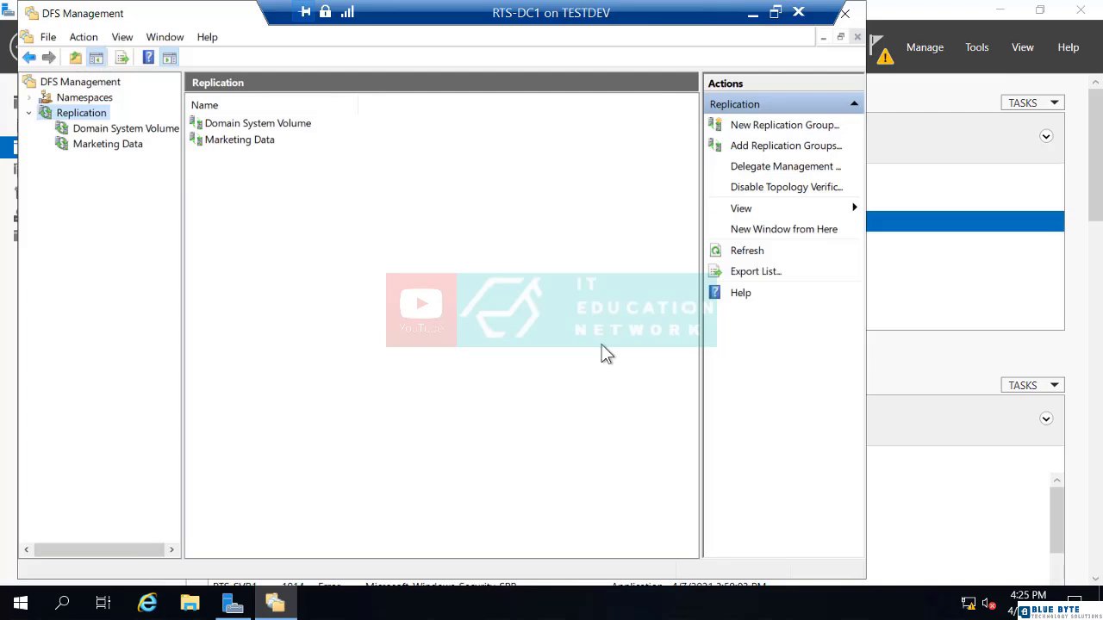
Open the Marketing-Users folder on Local Disk (C:) in File Explorer.
click(193, 606)
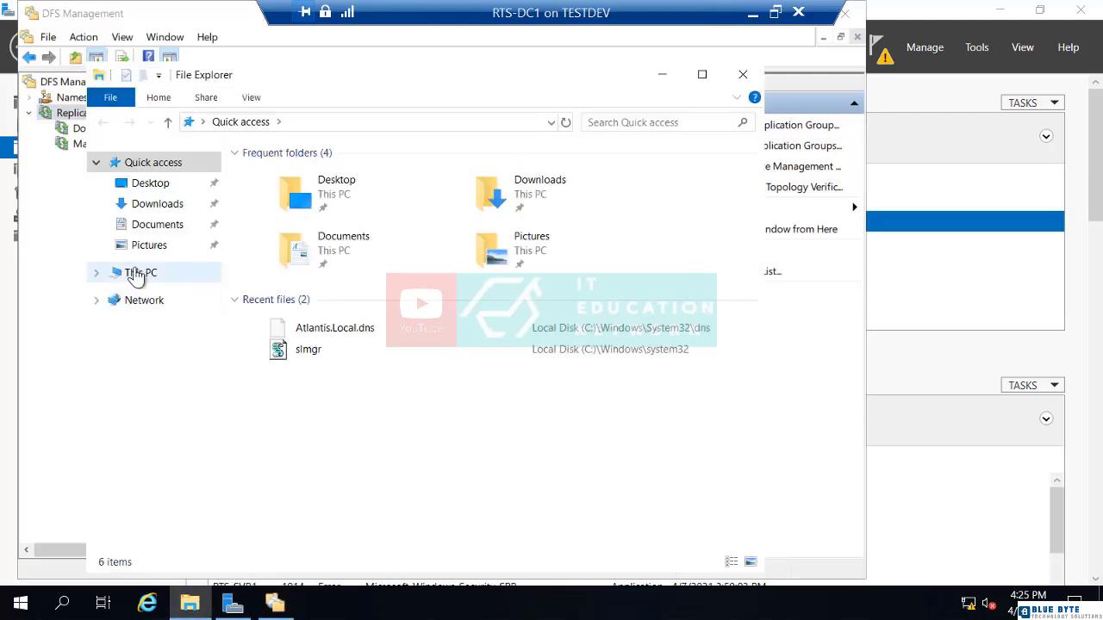
click(135, 274)
click(327, 408)
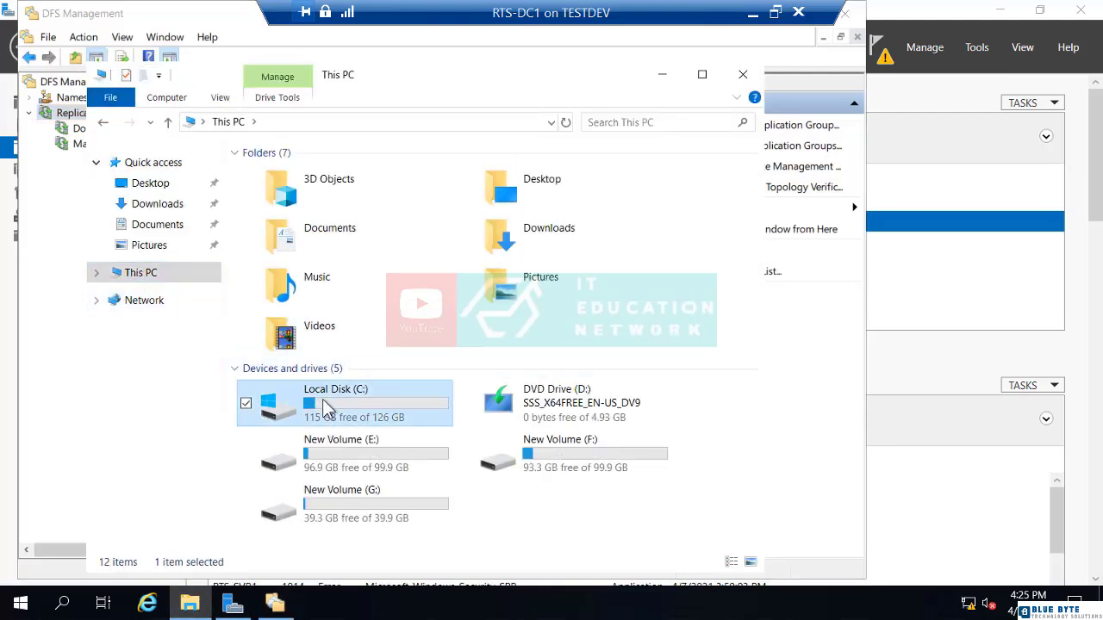
double_click(328, 408)
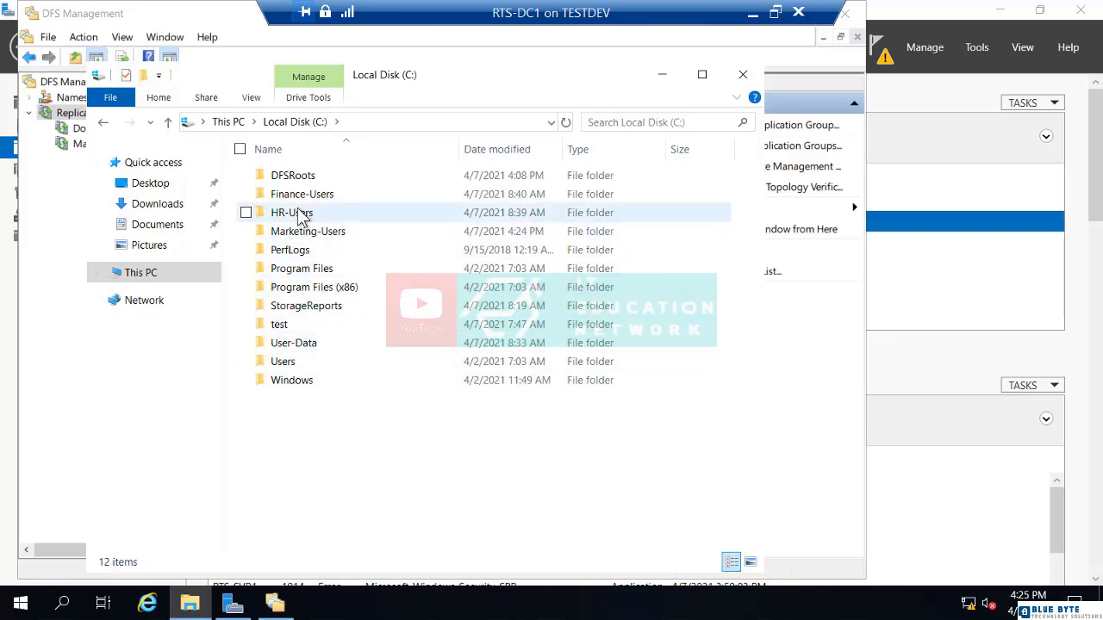
double_click(297, 231)
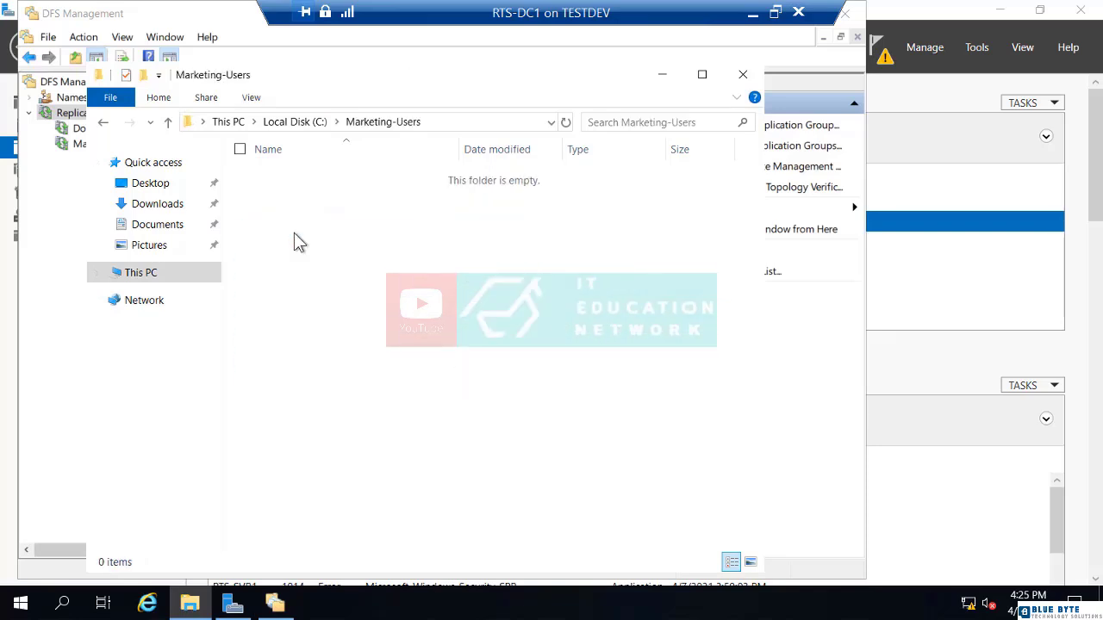
Create a new text document named test1 in the Marketing-Users folder.
right_click(294, 234)
mouse_move(260, 444)
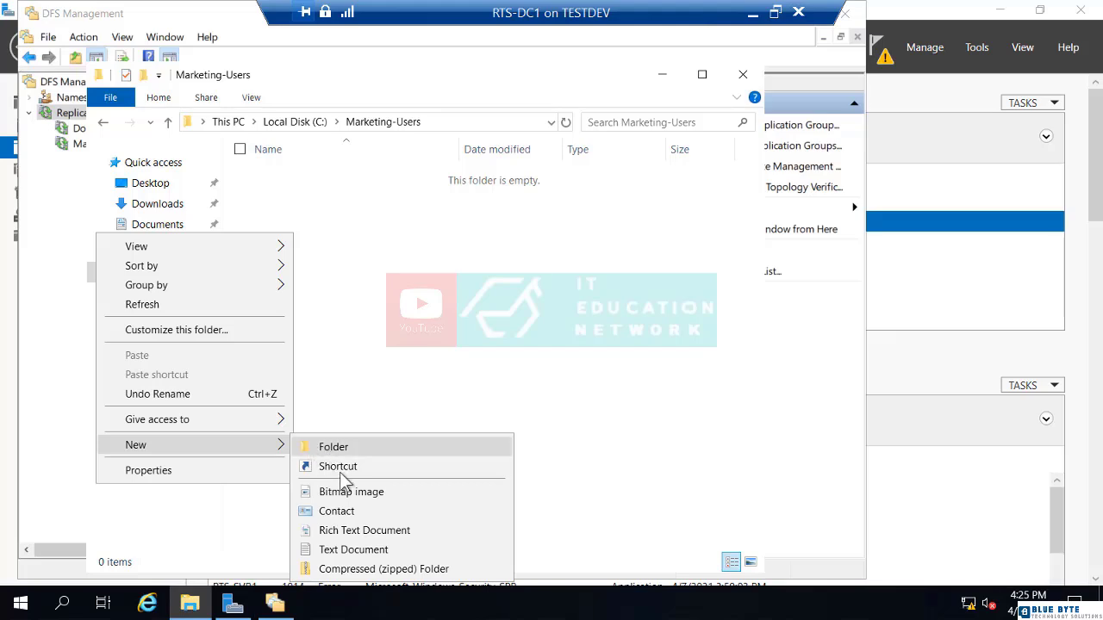
click(353, 550)
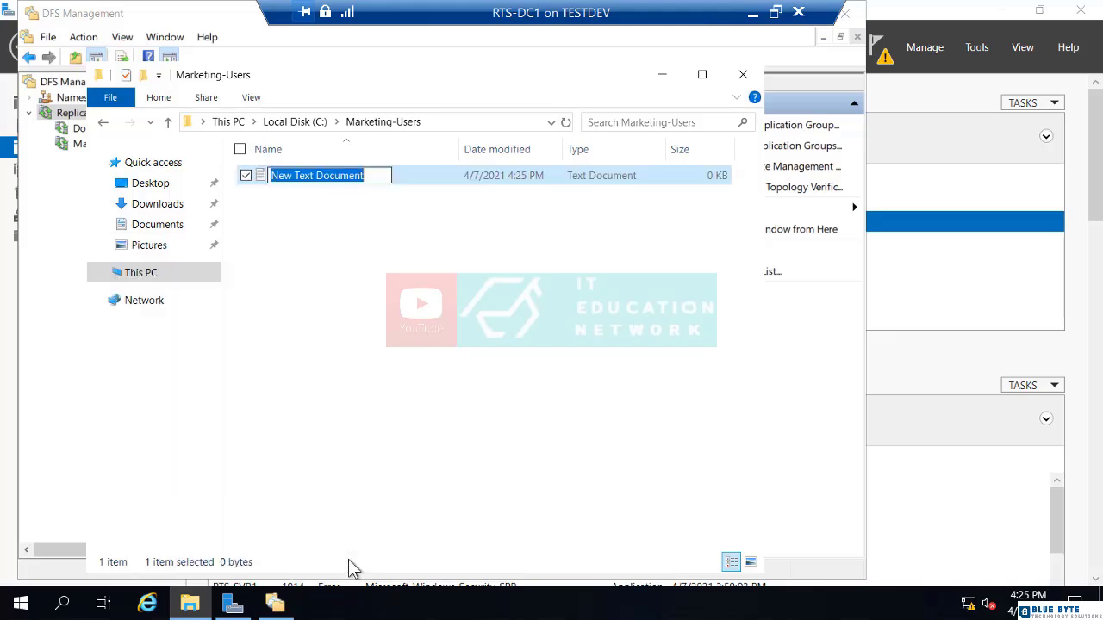
text(test)
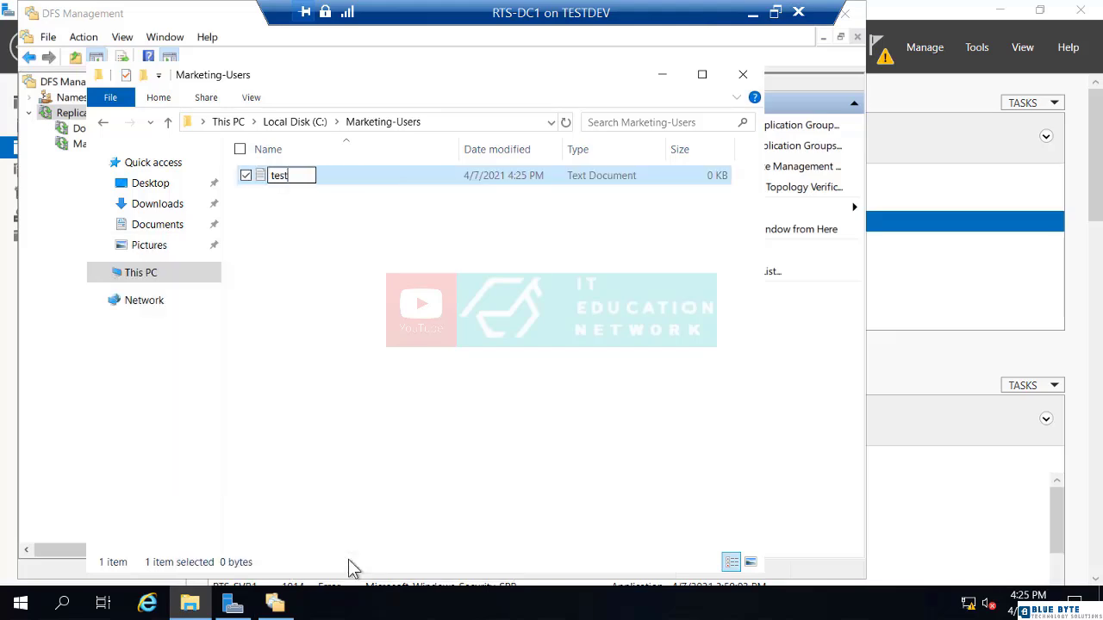
text(1)
click(384, 312)
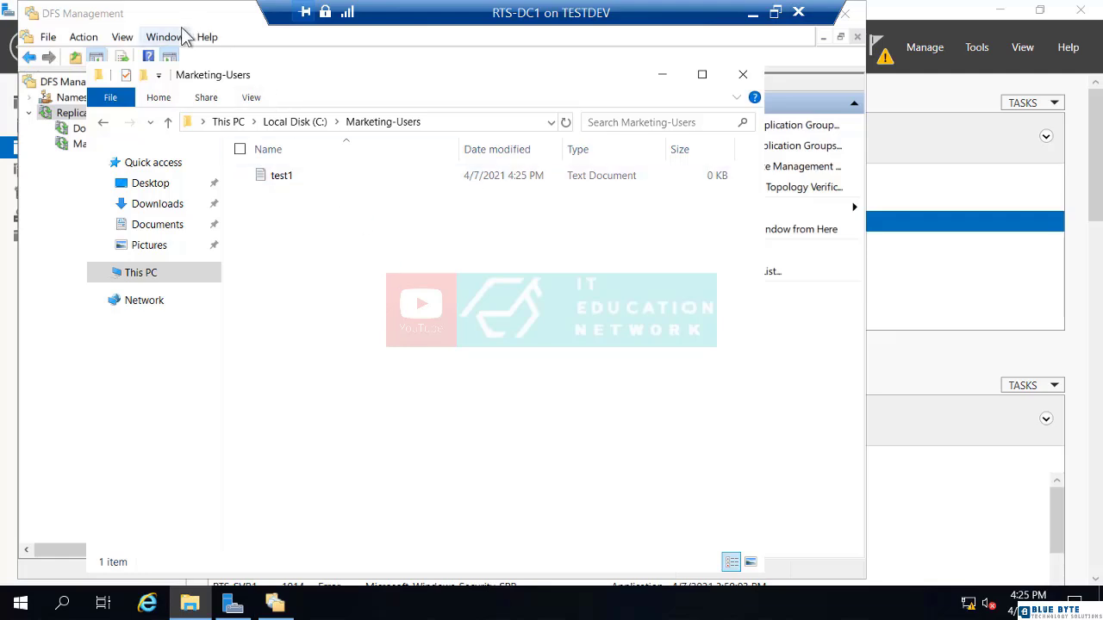
Bring DFS Management back to the front and select the Marketing Data replication group.
drag(184, 22, 311, 156)
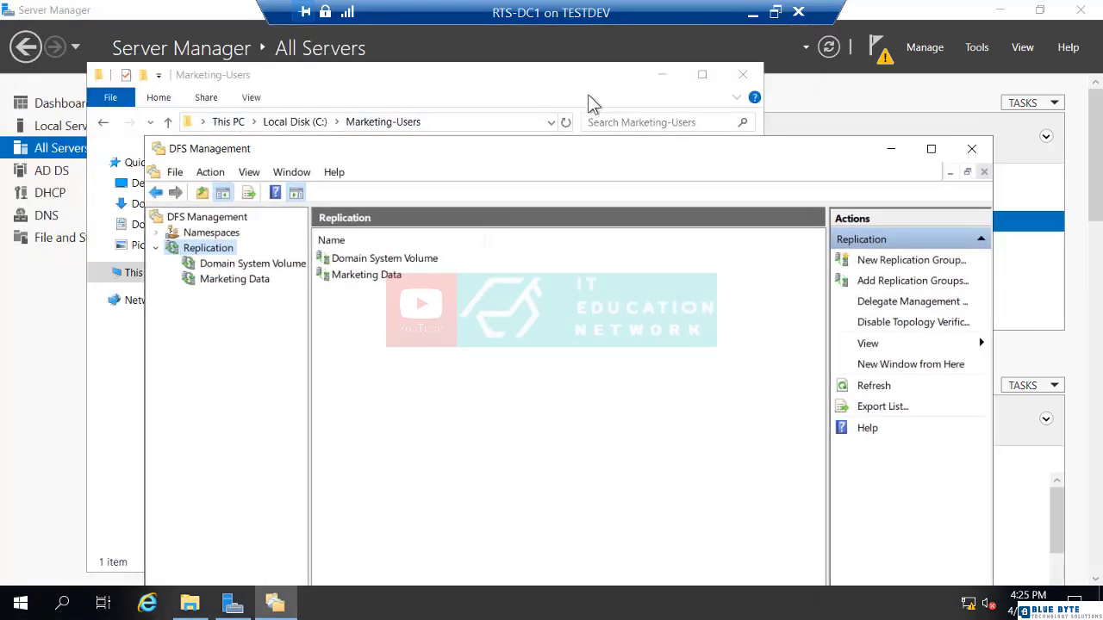
click(601, 50)
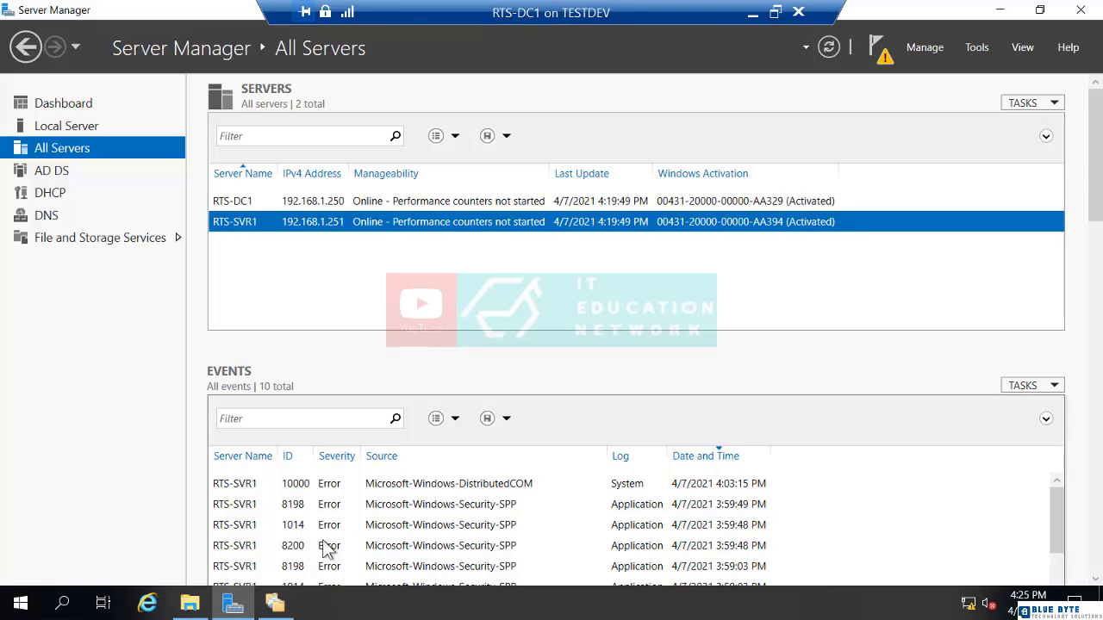
click(275, 603)
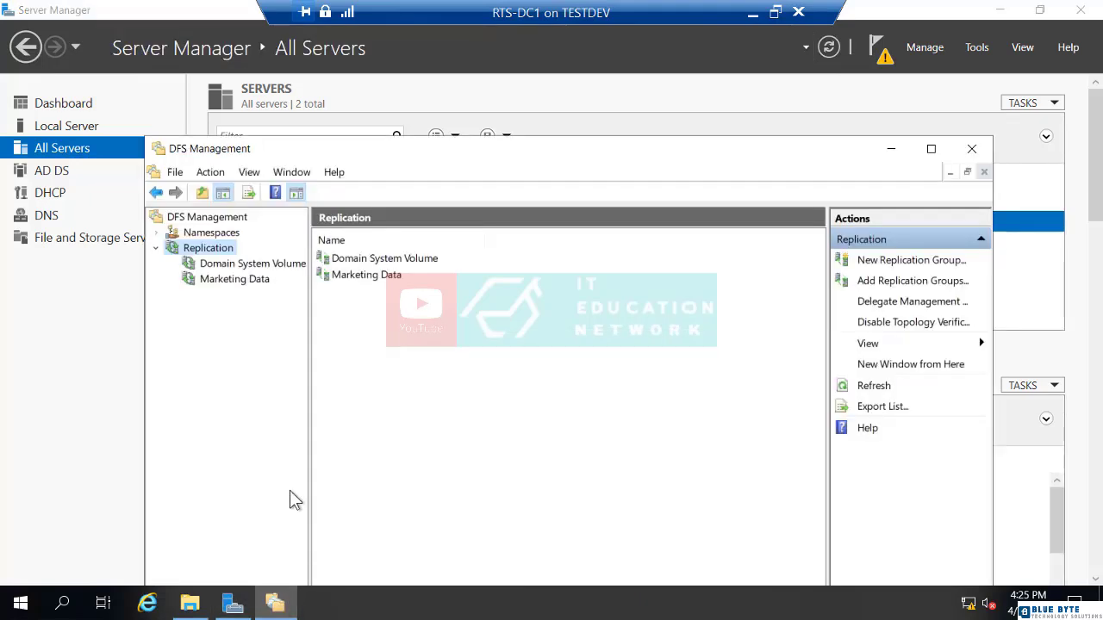
click(228, 283)
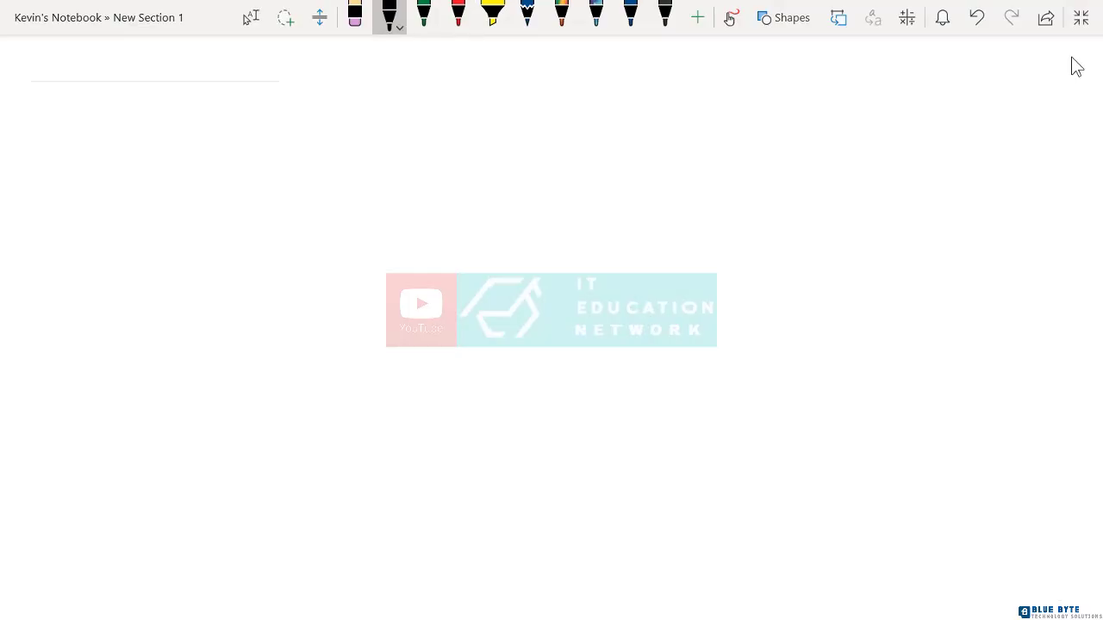
On a blank OneNote page, draw a server with the black pen and label it RTS-DC1.
drag(84, 209, 105, 252)
mouse_move(83, 210)
mouse_down()
mouse_move(135, 216)
mouse_move(136, 251)
mouse_up()
drag(94, 290, 124, 286)
drag(120, 272, 137, 290)
drag(164, 280, 229, 281)
drag(252, 274, 273, 288)
drag(255, 288, 301, 285)
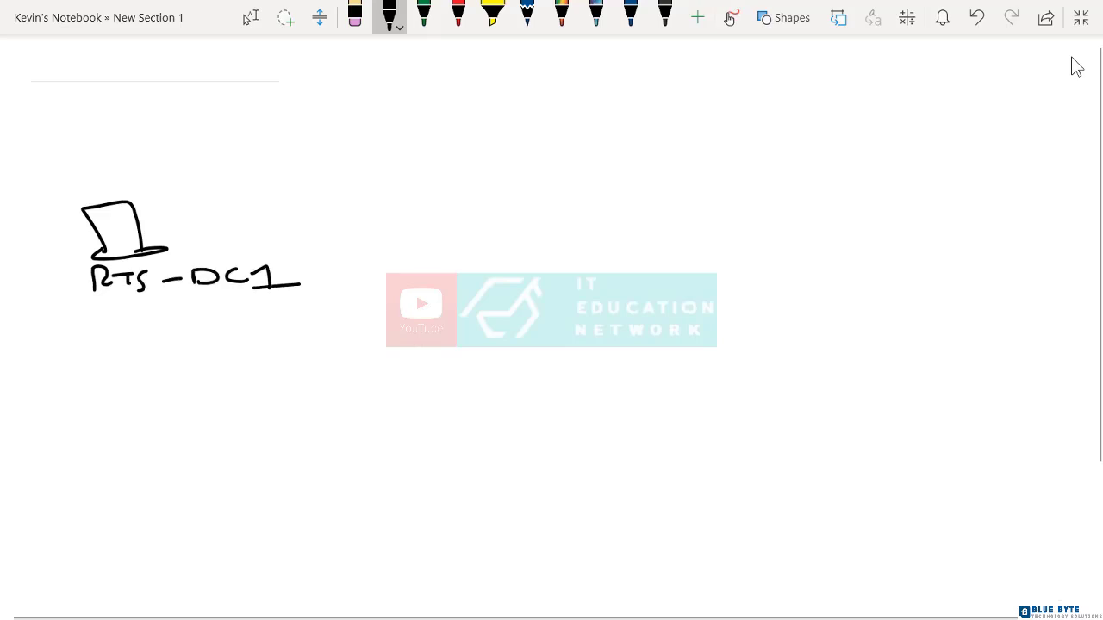
Draw a folder below RTS-DC1 in black and label it Marketing-Users.
mouse_move(140, 351)
mouse_down()
mouse_move(164, 312)
mouse_move(205, 350)
mouse_move(138, 351)
mouse_move(140, 363)
mouse_move(238, 381)
mouse_up()
mouse_move(243, 370)
mouse_down()
mouse_move(264, 371)
mouse_move(258, 381)
mouse_up()
mouse_move(271, 369)
mouse_down()
mouse_move(272, 382)
mouse_move(306, 370)
mouse_move(297, 391)
mouse_up()
mouse_move(326, 370)
mouse_down()
mouse_move(376, 359)
mouse_move(372, 376)
mouse_up()
mouse_move(396, 368)
mouse_down()
mouse_move(412, 375)
mouse_move(443, 359)
mouse_move(435, 377)
mouse_up()
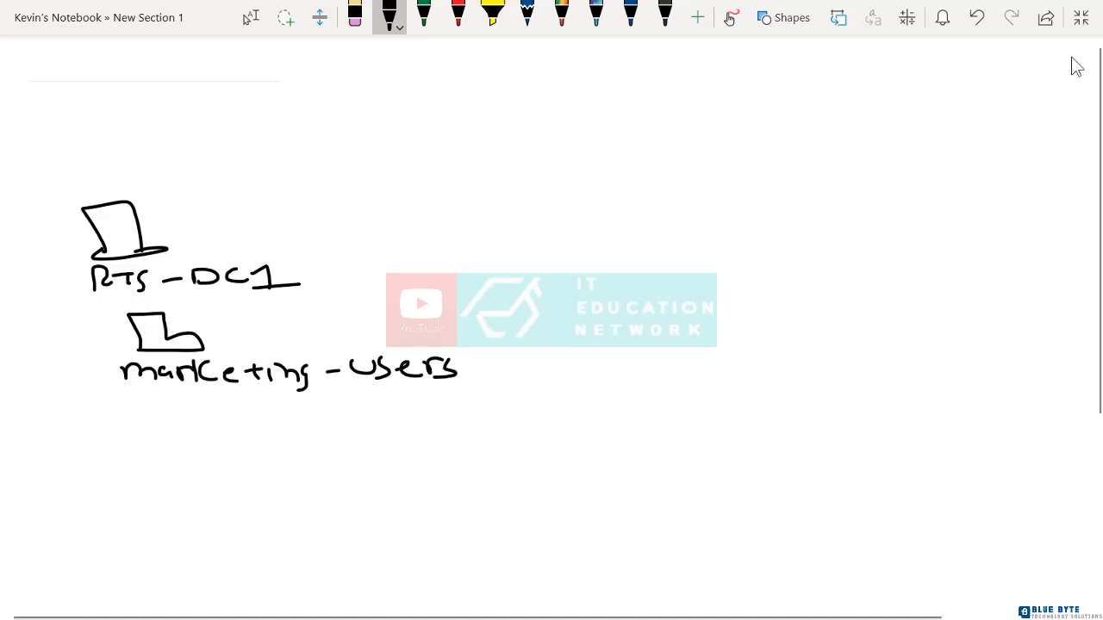
Draw a second black server across the page from RTS-DC1 and label it RTS-SVR1.
mouse_move(823, 218)
mouse_down()
mouse_move(825, 257)
mouse_move(866, 253)
mouse_move(879, 267)
mouse_up()
mouse_move(803, 177)
mouse_down()
mouse_move(787, 198)
mouse_move(808, 200)
mouse_up()
mouse_move(810, 186)
mouse_down()
mouse_move(848, 184)
mouse_move(834, 201)
mouse_up()
mouse_move(857, 185)
mouse_down()
mouse_move(847, 203)
mouse_move(890, 192)
mouse_up()
mouse_move(910, 181)
mouse_down()
mouse_move(892, 200)
mouse_move(944, 188)
mouse_up()
mouse_move(950, 197)
mouse_down()
mouse_move(962, 179)
mouse_move(975, 195)
mouse_up()
drag(982, 186, 1016, 193)
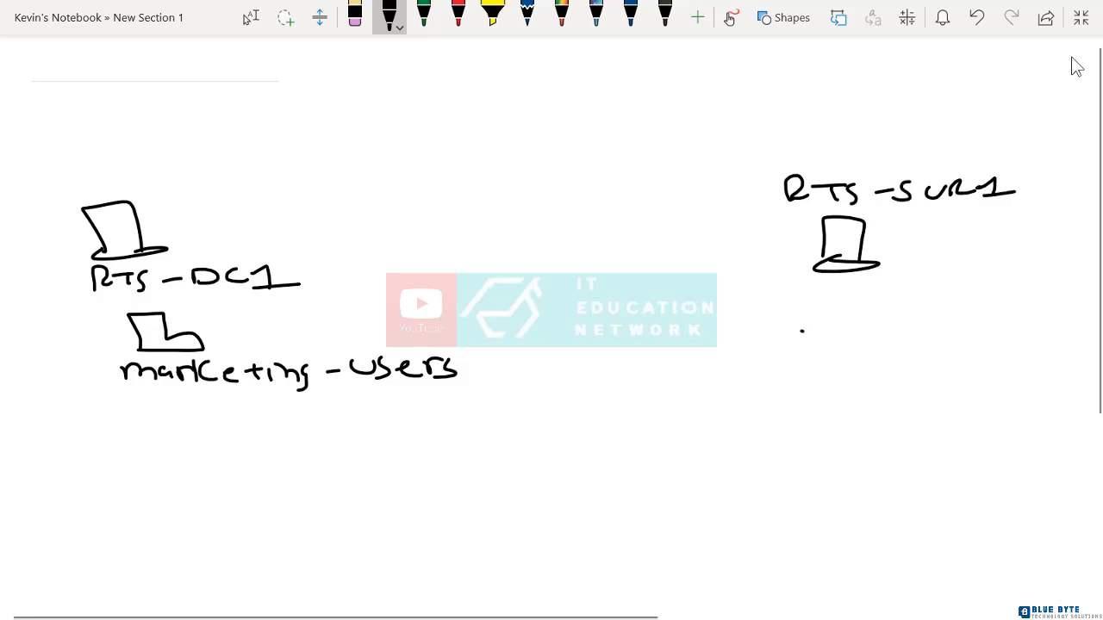
Draw a folder below the RTS-SVR1 server in black and label it Marketing-Users.
drag(800, 298, 802, 334)
mouse_move(799, 299)
mouse_down()
mouse_move(877, 321)
mouse_move(806, 338)
mouse_move(762, 369)
mouse_move(820, 356)
mouse_move(828, 370)
mouse_up()
mouse_move(845, 353)
mouse_down()
mouse_move(836, 368)
mouse_move(868, 369)
mouse_up()
mouse_move(874, 357)
mouse_down()
mouse_move(891, 355)
mouse_move(887, 371)
mouse_up()
mouse_move(900, 372)
mouse_down()
mouse_move(907, 357)
mouse_move(926, 369)
mouse_up()
mouse_move(931, 359)
mouse_down()
mouse_move(920, 381)
mouse_move(998, 353)
mouse_move(1001, 372)
mouse_up()
drag(1018, 365, 1034, 372)
mouse_move(1038, 374)
mouse_down()
mouse_move(1054, 362)
mouse_move(1058, 372)
mouse_up()
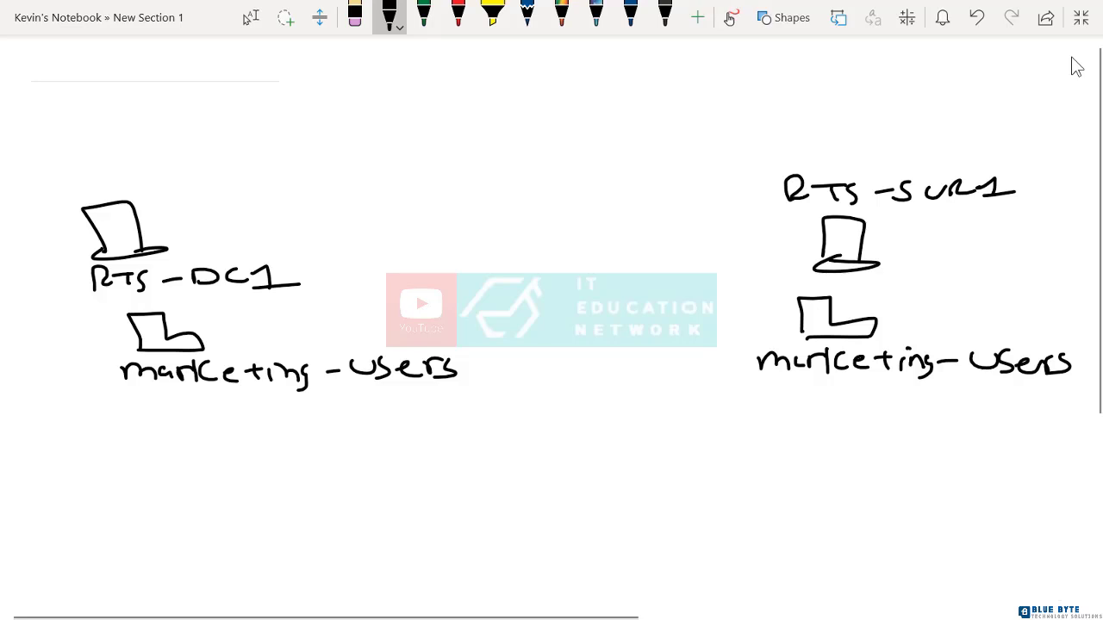
With the red pen, draw a subfolder branching from RTS-DC1's Marketing-Users folder and label it DFSRPrivate.
click(457, 15)
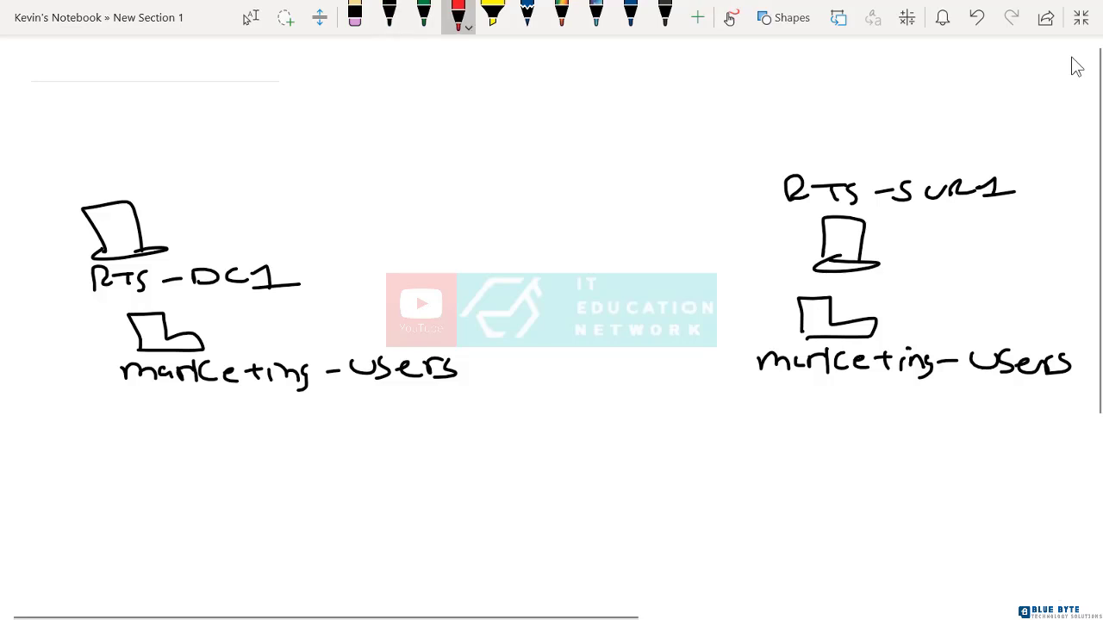
click(250, 18)
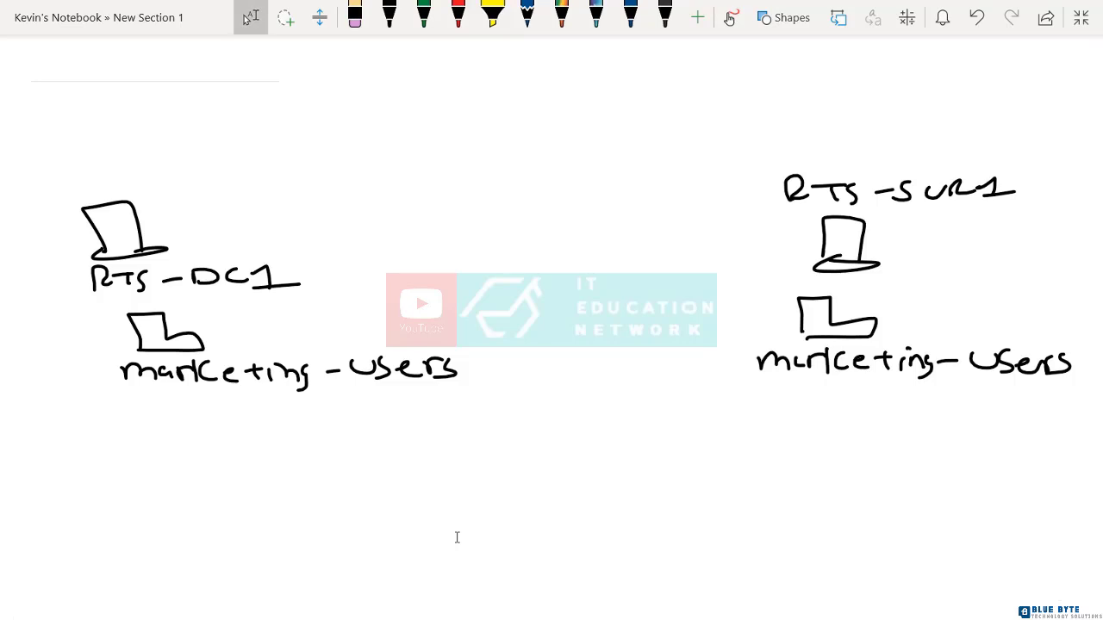
mouse_move(167, 382)
mouse_down()
mouse_move(165, 432)
mouse_move(241, 429)
mouse_move(263, 450)
mouse_move(201, 452)
mouse_up()
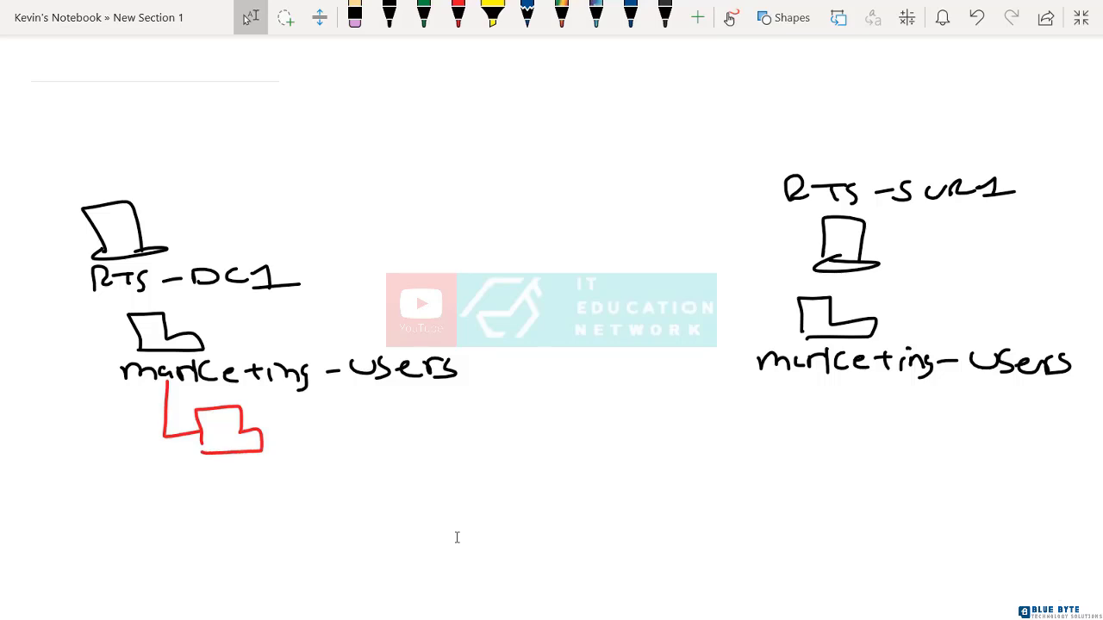
mouse_move(264, 415)
mouse_down()
mouse_move(312, 429)
mouse_move(352, 412)
mouse_move(357, 428)
mouse_up()
mouse_move(363, 427)
mouse_down()
mouse_move(363, 405)
mouse_move(365, 418)
mouse_up()
mouse_move(390, 427)
mouse_down()
mouse_move(402, 412)
mouse_move(448, 410)
mouse_up()
drag(450, 408, 484, 419)
mouse_move(469, 398)
mouse_down()
mouse_move(480, 419)
mouse_move(504, 417)
mouse_up()
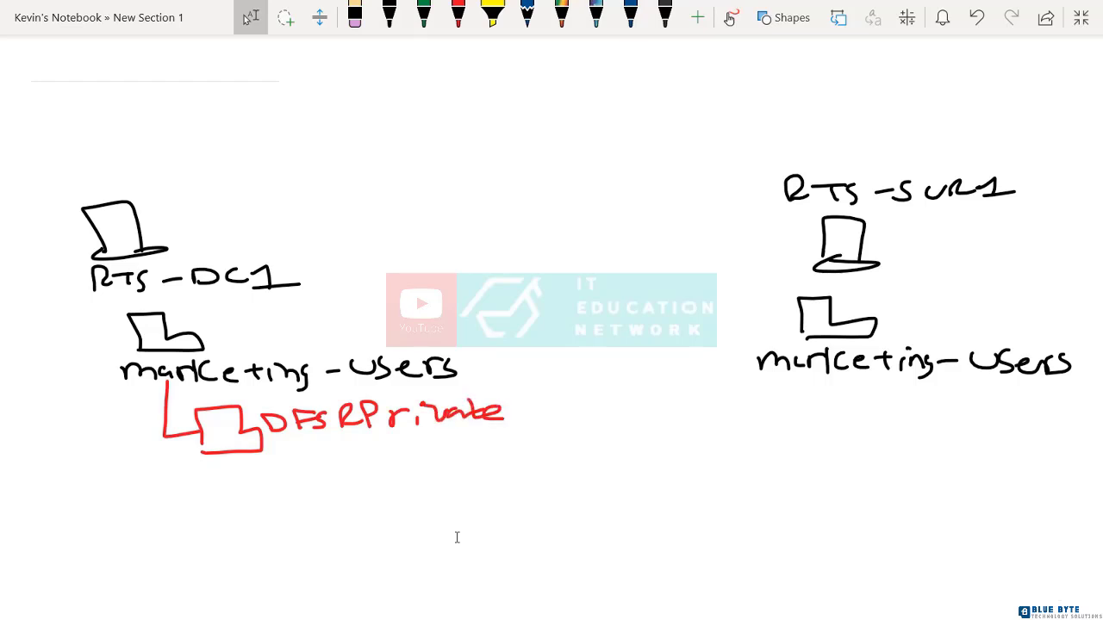
Draw a red subfolder branching from RTS-DC1's DFSRPrivate folder and label it Staging.
mouse_move(236, 455)
mouse_down()
mouse_move(274, 488)
mouse_move(274, 509)
mouse_up()
mouse_move(272, 463)
mouse_down()
mouse_move(324, 503)
mouse_move(276, 508)
mouse_up()
mouse_move(340, 462)
mouse_down()
mouse_move(322, 479)
mouse_move(417, 488)
mouse_up()
mouse_move(422, 470)
mouse_down()
mouse_move(431, 485)
mouse_move(451, 472)
mouse_up()
mouse_move(451, 465)
mouse_down()
mouse_move(468, 476)
mouse_move(448, 502)
mouse_up()
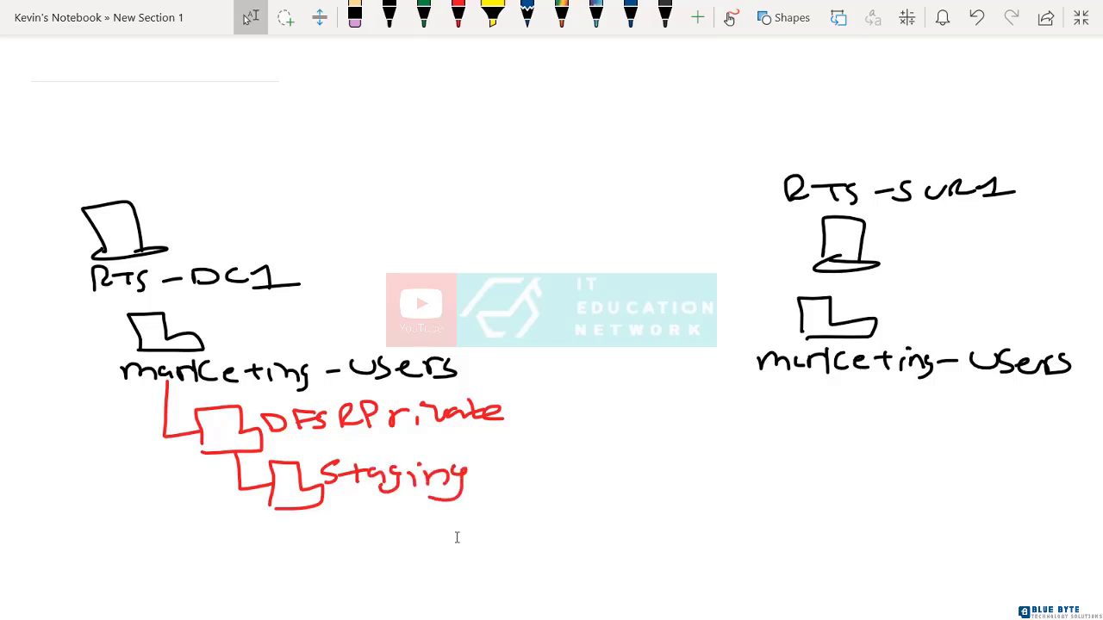
Draw a red subfolder branching from RTS-SVR1's Marketing-Users folder and label it DFSRPrivate.
mouse_move(817, 381)
mouse_down()
mouse_move(872, 424)
mouse_move(896, 398)
mouse_move(927, 438)
mouse_move(862, 440)
mouse_up()
drag(905, 390, 907, 407)
mouse_move(934, 392)
mouse_down()
mouse_move(932, 403)
mouse_move(946, 388)
mouse_up()
mouse_move(938, 395)
mouse_down()
mouse_move(958, 393)
mouse_move(951, 405)
mouse_move(984, 393)
mouse_move(1007, 410)
mouse_move(1024, 391)
mouse_up()
drag(1029, 398, 1101, 399)
Draw a red subfolder branching from RTS-SVR1's DFSRPrivate folder and label it Staging.
mouse_move(891, 441)
mouse_down()
mouse_move(896, 467)
mouse_move(929, 465)
mouse_up()
mouse_move(926, 474)
mouse_down()
mouse_move(925, 447)
mouse_move(944, 451)
mouse_up()
drag(943, 453, 968, 481)
mouse_move(986, 447)
mouse_down()
mouse_move(972, 463)
mouse_move(997, 467)
mouse_up()
mouse_move(974, 457)
mouse_down()
mouse_move(1034, 463)
mouse_move(1020, 474)
mouse_up()
drag(1039, 459, 1053, 465)
mouse_move(1056, 465)
mouse_down()
mouse_move(1073, 467)
mouse_move(1049, 481)
mouse_up()
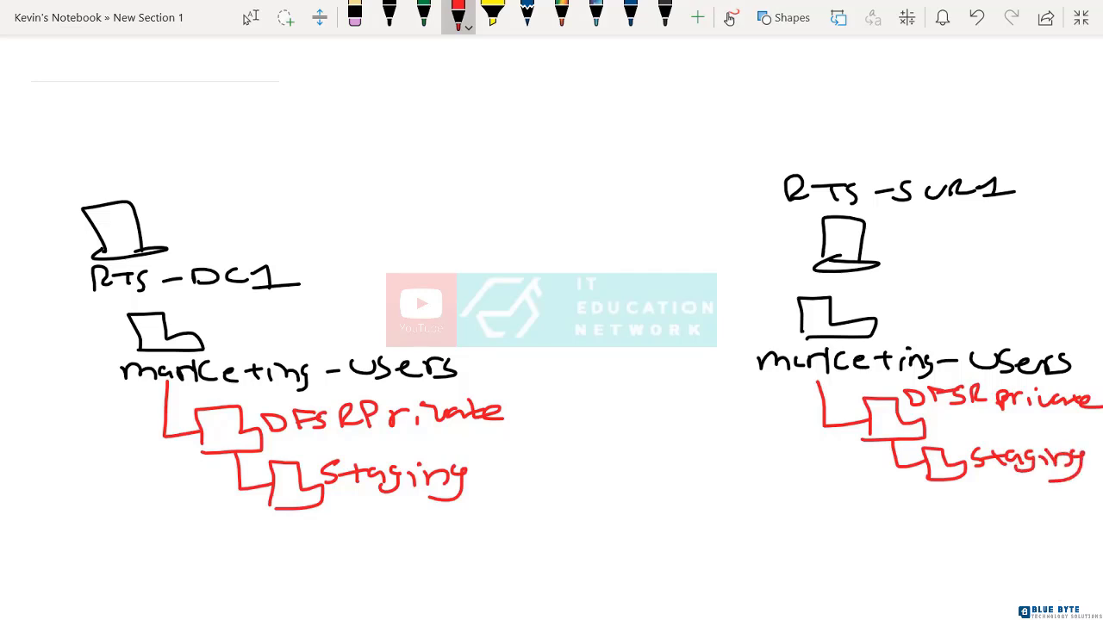
With the green pen, write 2GB Data, box it, and draw an arrow from it to RTS-DC1's Marketing-Users folder.
click(423, 15)
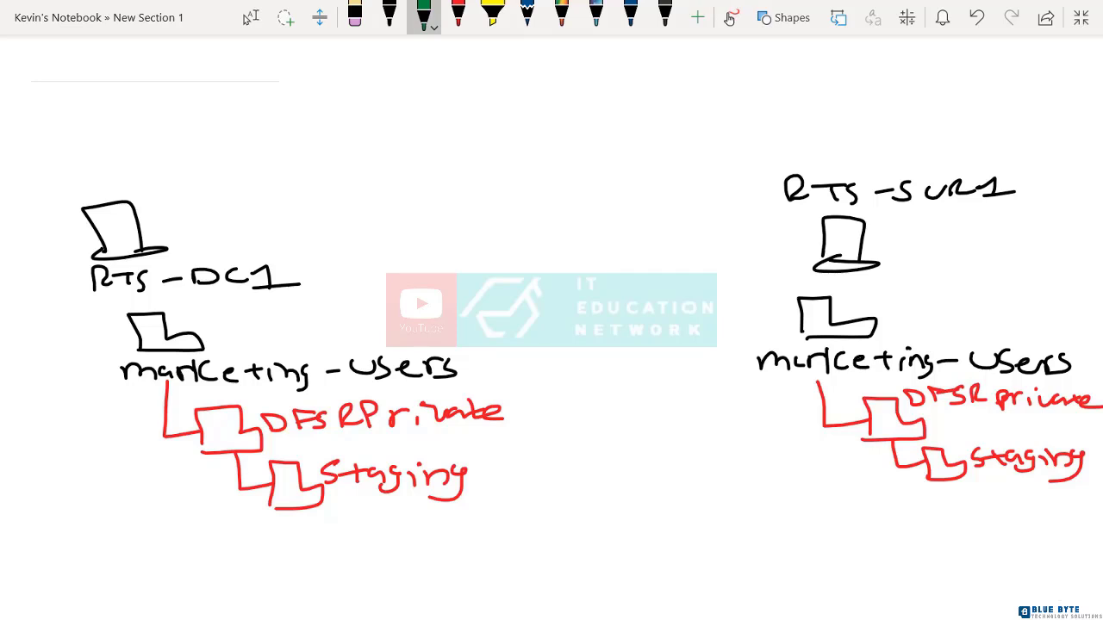
mouse_move(281, 188)
mouse_down()
mouse_move(314, 212)
mouse_move(355, 194)
mouse_move(348, 203)
mouse_up()
mouse_move(397, 184)
mouse_down()
mouse_move(393, 202)
mouse_move(453, 206)
mouse_up()
mouse_move(478, 188)
mouse_down()
mouse_move(465, 198)
mouse_move(474, 209)
mouse_up()
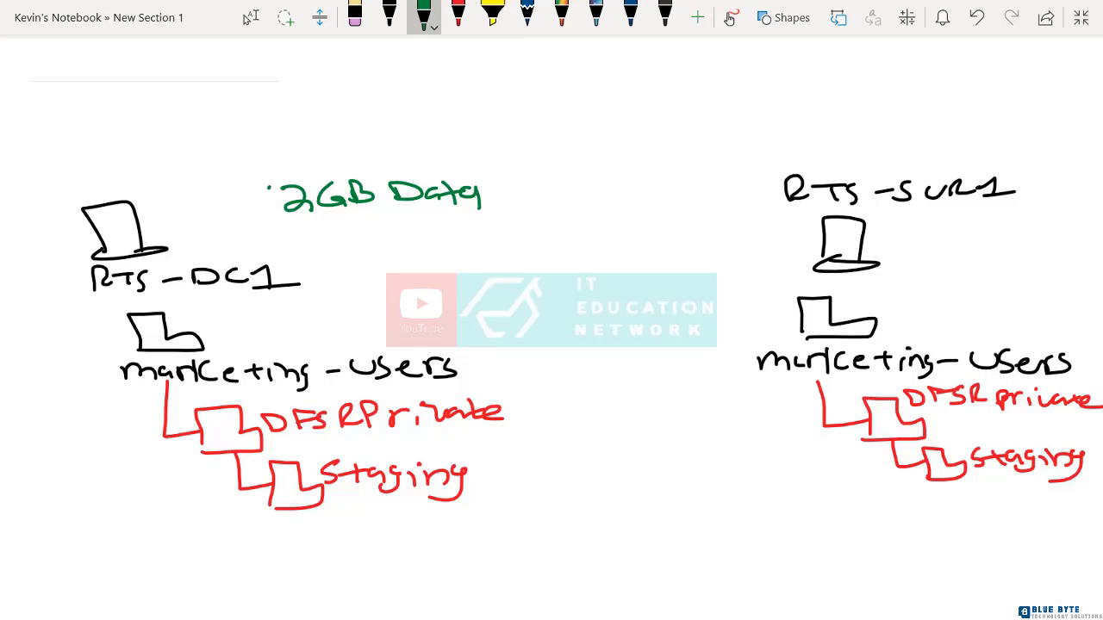
mouse_move(265, 184)
mouse_down()
mouse_move(493, 215)
mouse_move(310, 162)
mouse_move(245, 178)
mouse_up()
mouse_move(348, 222)
mouse_down()
mouse_move(372, 294)
mouse_move(231, 317)
mouse_move(202, 336)
mouse_move(248, 326)
mouse_move(200, 338)
mouse_up()
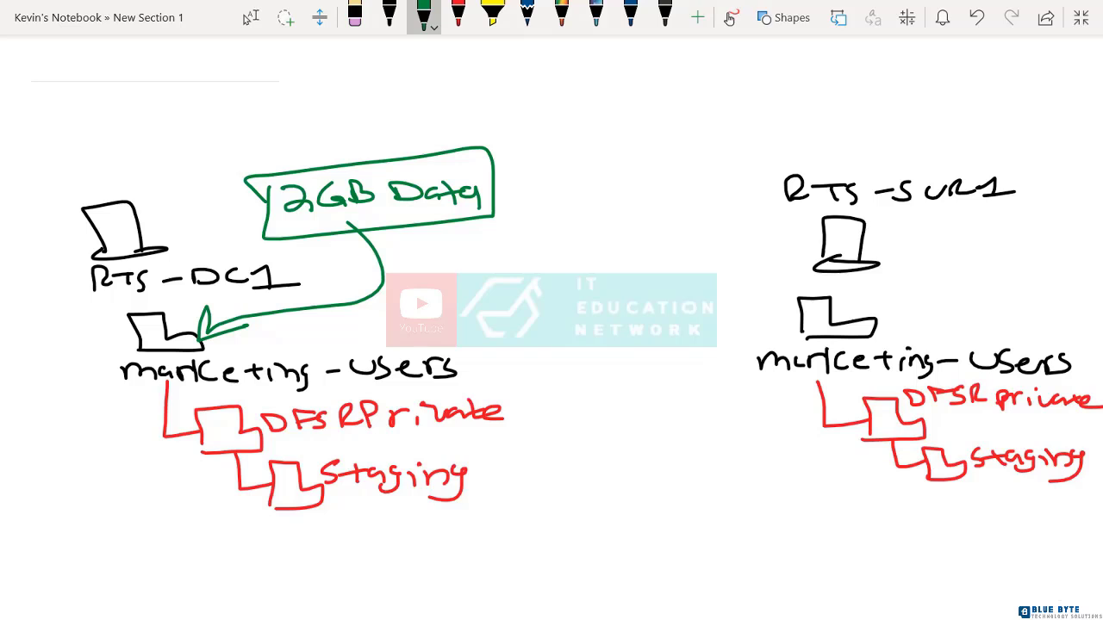
Trace the green data flow from RTS-DC1's Marketing-Users through both Staging folders, labelled Replicates between them, to RTS-SVR1's Marketing-Users folder.
mouse_move(131, 338)
mouse_down()
mouse_move(91, 365)
mouse_move(112, 417)
mouse_move(164, 449)
mouse_move(197, 498)
mouse_move(266, 494)
mouse_move(243, 509)
mouse_up()
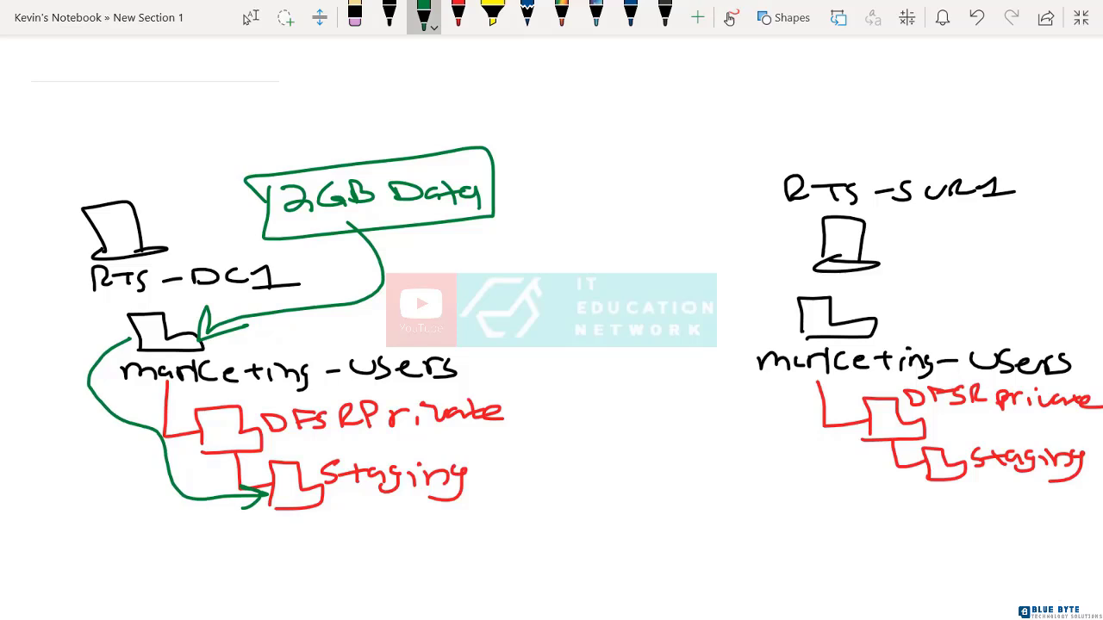
mouse_move(303, 493)
mouse_down()
mouse_move(312, 503)
mouse_move(473, 517)
mouse_up()
mouse_move(482, 507)
mouse_down()
mouse_move(608, 512)
mouse_move(948, 470)
mouse_up()
drag(934, 472, 939, 470)
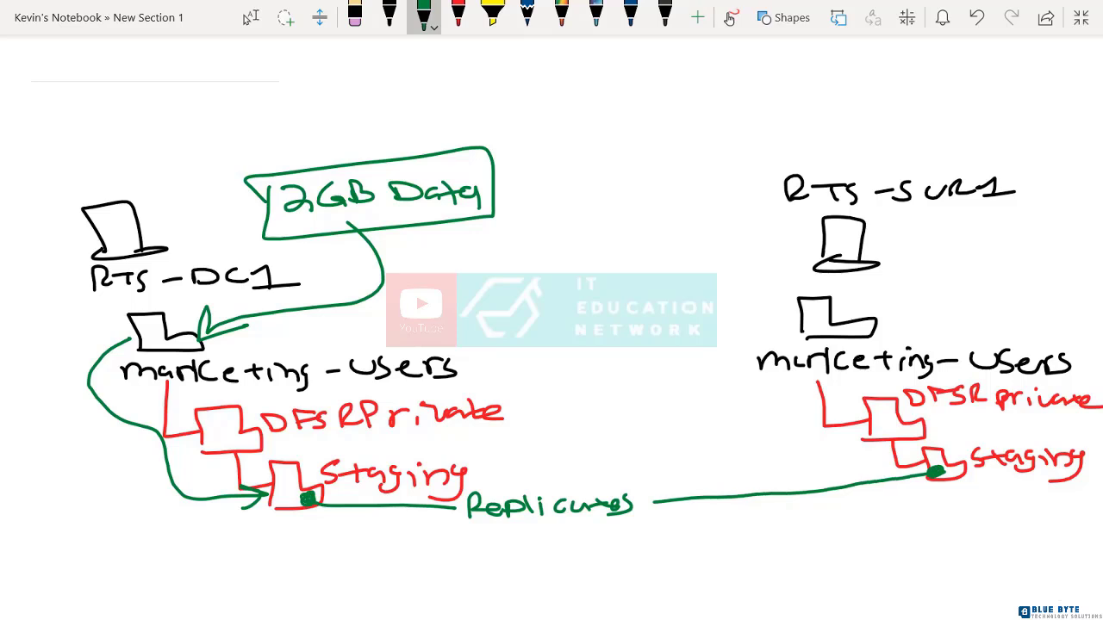
mouse_move(934, 455)
mouse_down()
mouse_move(888, 449)
mouse_move(885, 426)
mouse_move(837, 427)
mouse_move(703, 378)
mouse_move(799, 330)
mouse_up()
drag(806, 326, 805, 342)
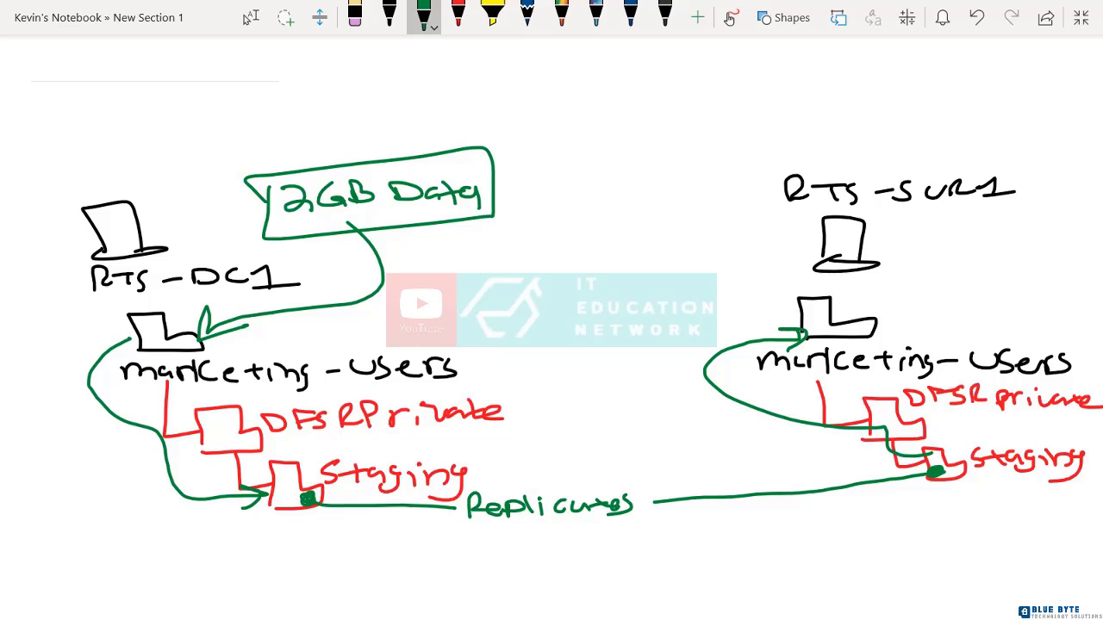
Write 4 GB Quota in green beneath RTS-DC1's Staging folder.
mouse_move(277, 524)
mouse_down()
mouse_move(296, 537)
mouse_move(288, 553)
mouse_move(343, 551)
mouse_up()
mouse_move(348, 534)
mouse_down()
mouse_move(353, 552)
mouse_move(457, 542)
mouse_move(476, 555)
mouse_up()
mouse_move(462, 541)
mouse_down()
mouse_move(488, 540)
mouse_move(482, 554)
mouse_move(498, 560)
mouse_up()
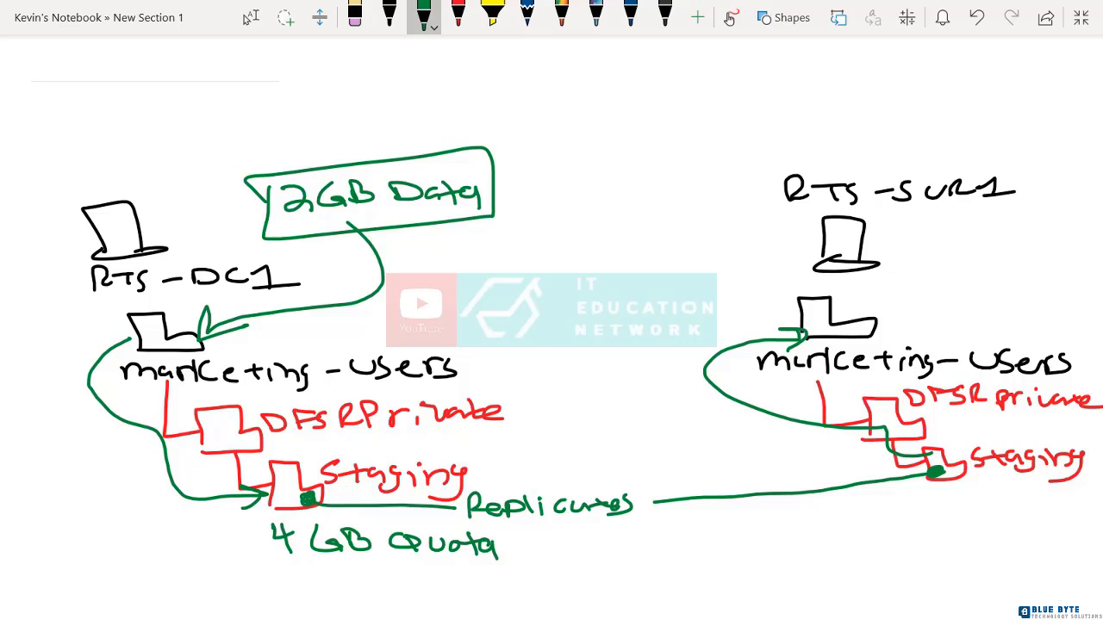
Strike out 2GB in the green data box and write 20 GB above it.
mouse_move(279, 202)
mouse_down()
mouse_move(351, 193)
mouse_move(303, 204)
mouse_up()
mouse_move(285, 131)
mouse_down()
mouse_move(320, 150)
mouse_move(340, 131)
mouse_up()
mouse_move(423, 124)
mouse_down()
mouse_move(405, 147)
mouse_move(427, 133)
mouse_move(424, 146)
mouse_up()
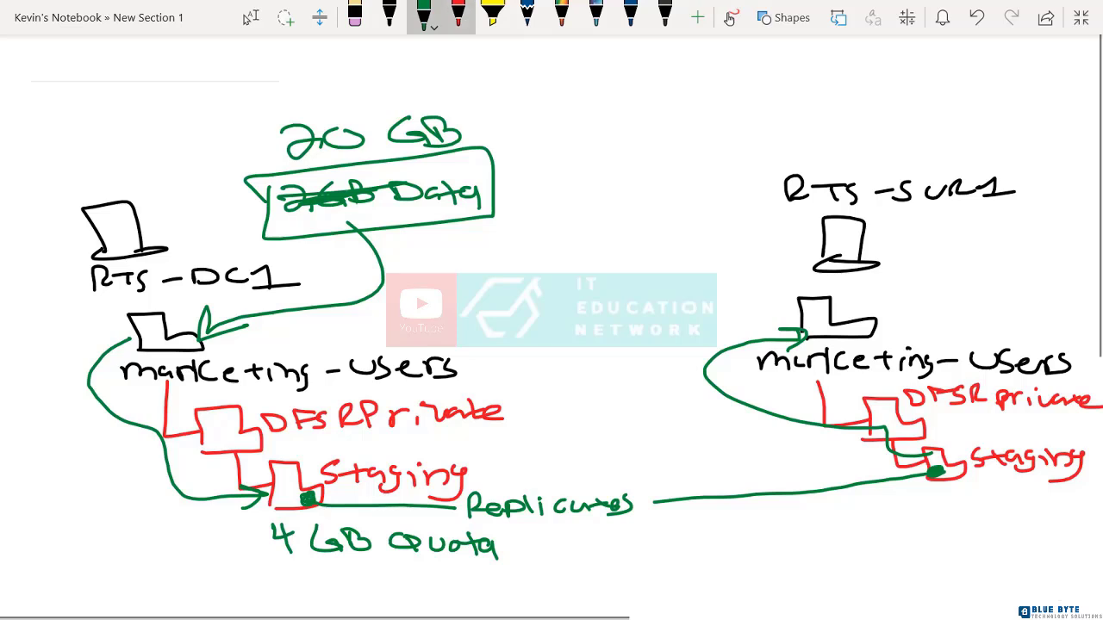
Write .iso 5 GB with the red pen below the green data box.
click(459, 16)
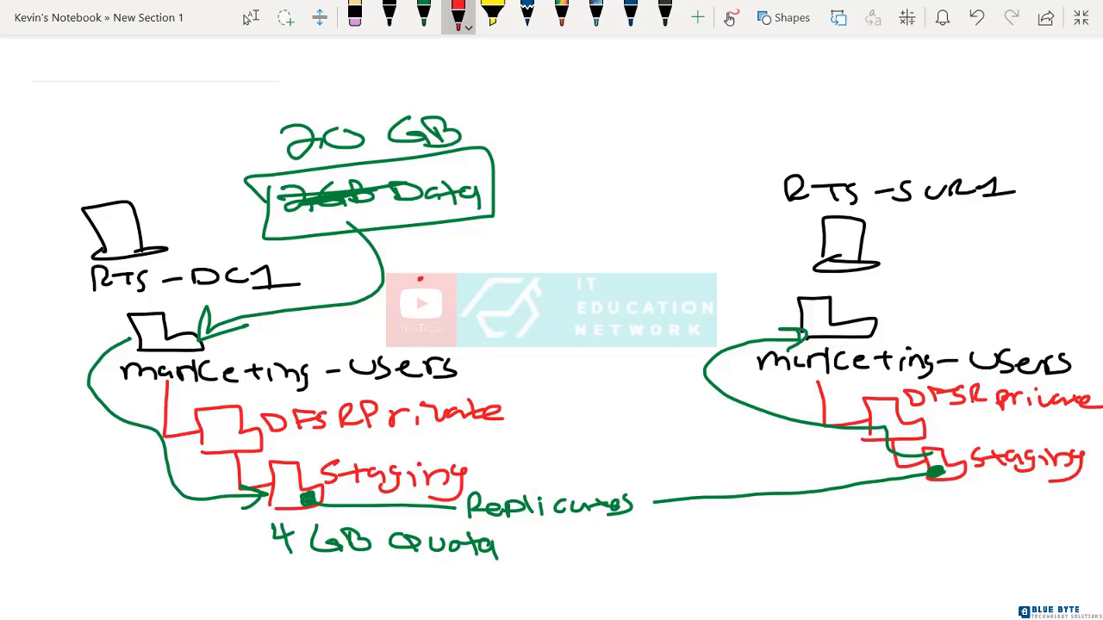
drag(429, 272, 438, 275)
mouse_move(462, 258)
mouse_down()
mouse_move(500, 260)
mouse_move(499, 270)
mouse_up()
mouse_move(502, 249)
mouse_down()
mouse_move(544, 269)
mouse_move(572, 265)
mouse_up()
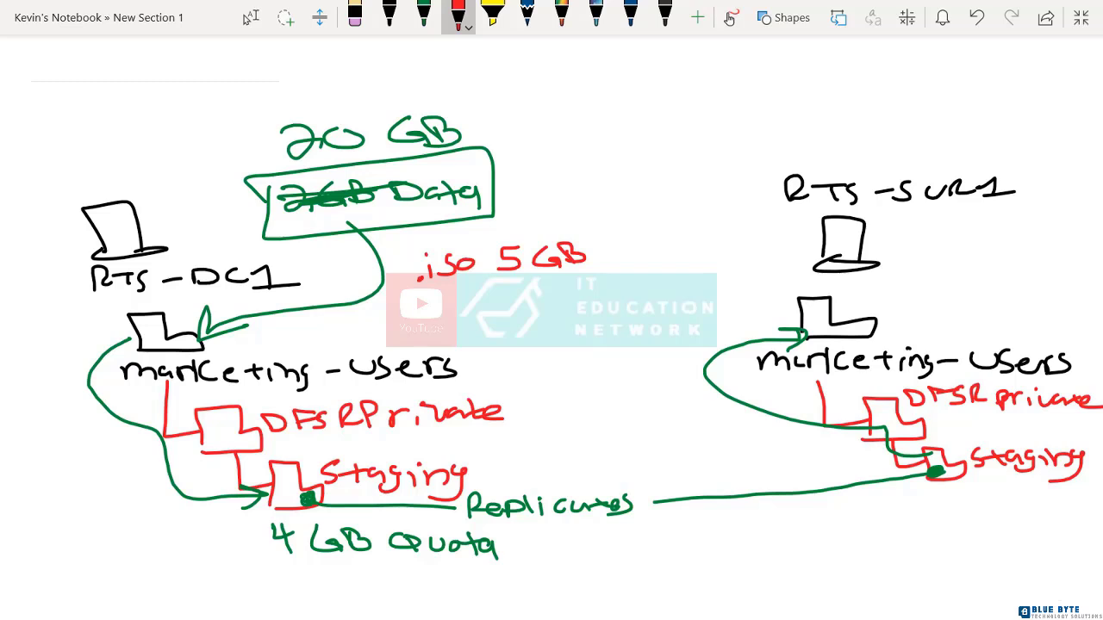
Draw red arrows from the .iso note toward Marketing-Users and from that folder to the 4 GB quota, and underline the note.
drag(417, 267, 268, 312)
drag(296, 286, 269, 310)
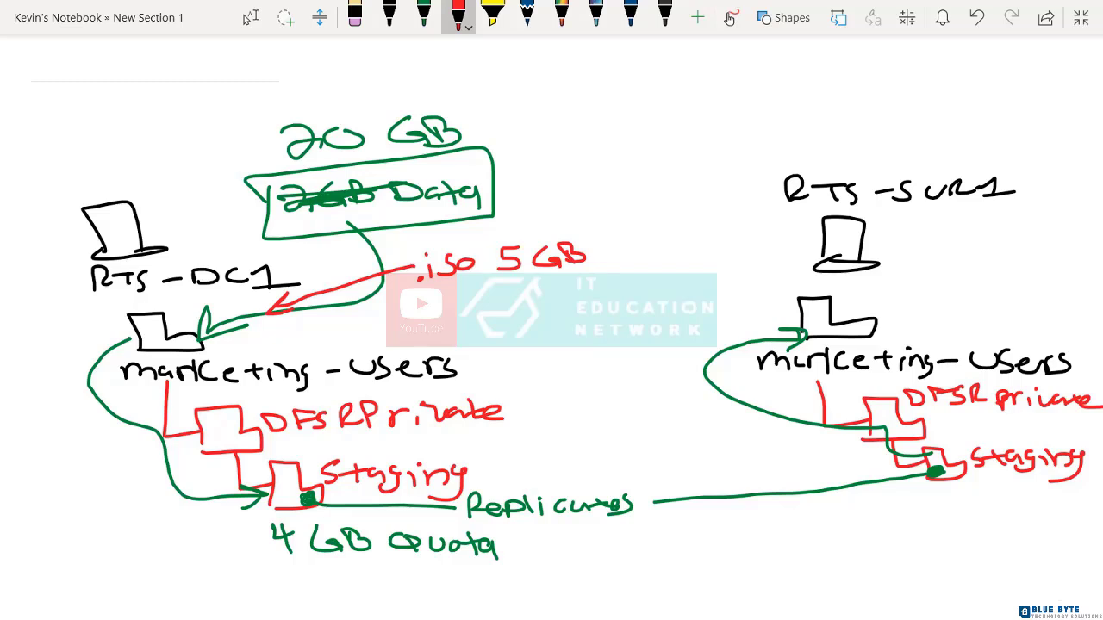
mouse_move(146, 332)
mouse_down()
mouse_move(34, 414)
mouse_move(138, 547)
mouse_move(243, 523)
mouse_move(221, 539)
mouse_up()
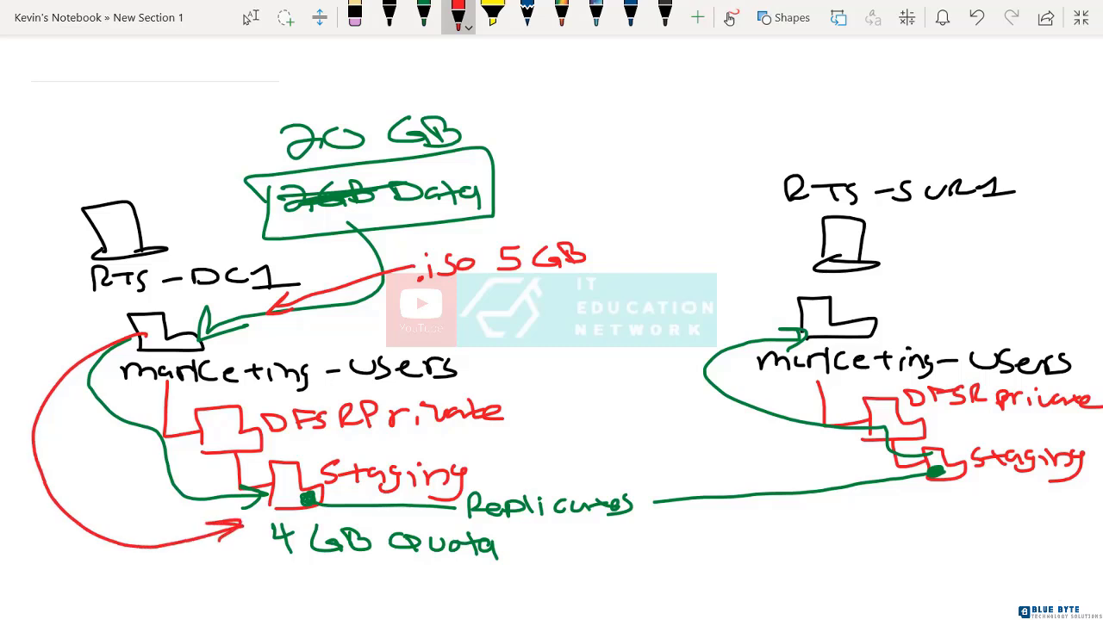
drag(412, 295, 612, 283)
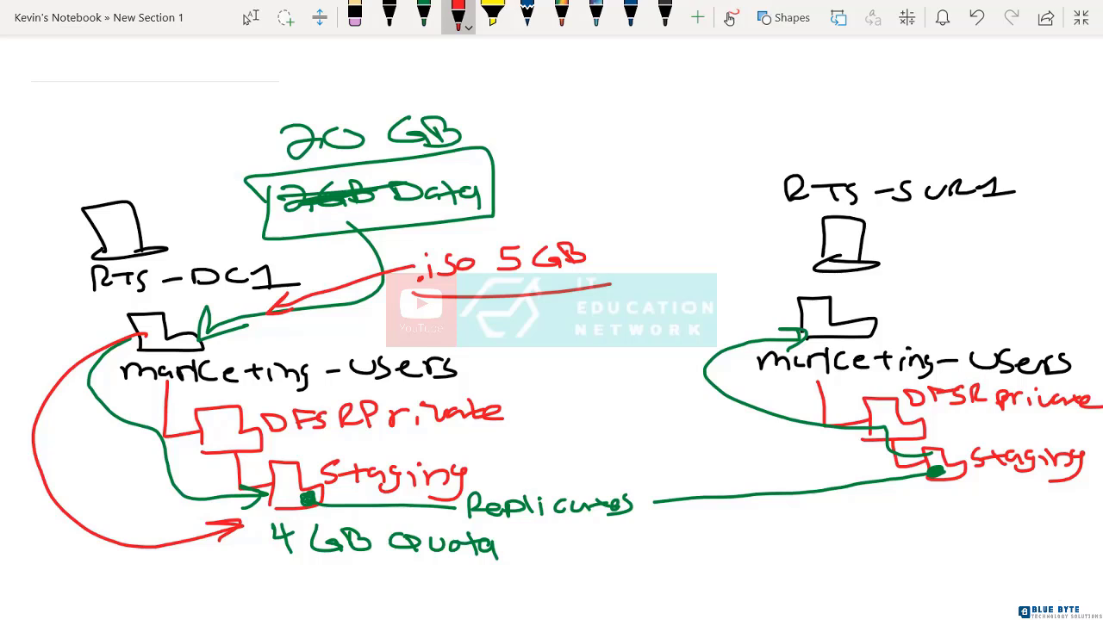
Underline the 4 GB quota beneath RTS-DC1's Staging folder in red and write 10 GB below it.
drag(270, 559, 365, 556)
drag(291, 569, 290, 586)
mouse_move(303, 574)
mouse_down()
mouse_move(352, 569)
mouse_move(349, 586)
mouse_up()
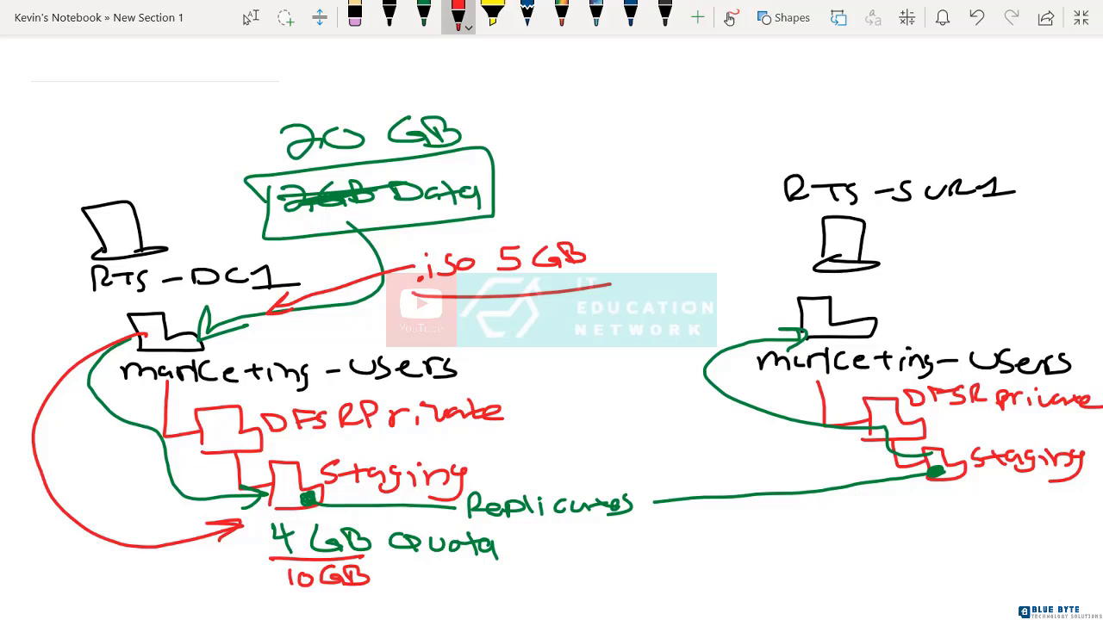
Draw a wavy red line from RTS-DC1's Staging folder to RTS-SVR1's and write 4GB beneath the RTS-SVR1 Staging folder.
mouse_move(319, 517)
mouse_down()
mouse_move(525, 528)
mouse_move(932, 493)
mouse_move(971, 512)
mouse_move(998, 508)
mouse_up()
mouse_move(991, 501)
mouse_down()
mouse_move(993, 519)
mouse_move(1018, 508)
mouse_move(1024, 517)
mouse_up()
drag(1024, 500, 1041, 515)
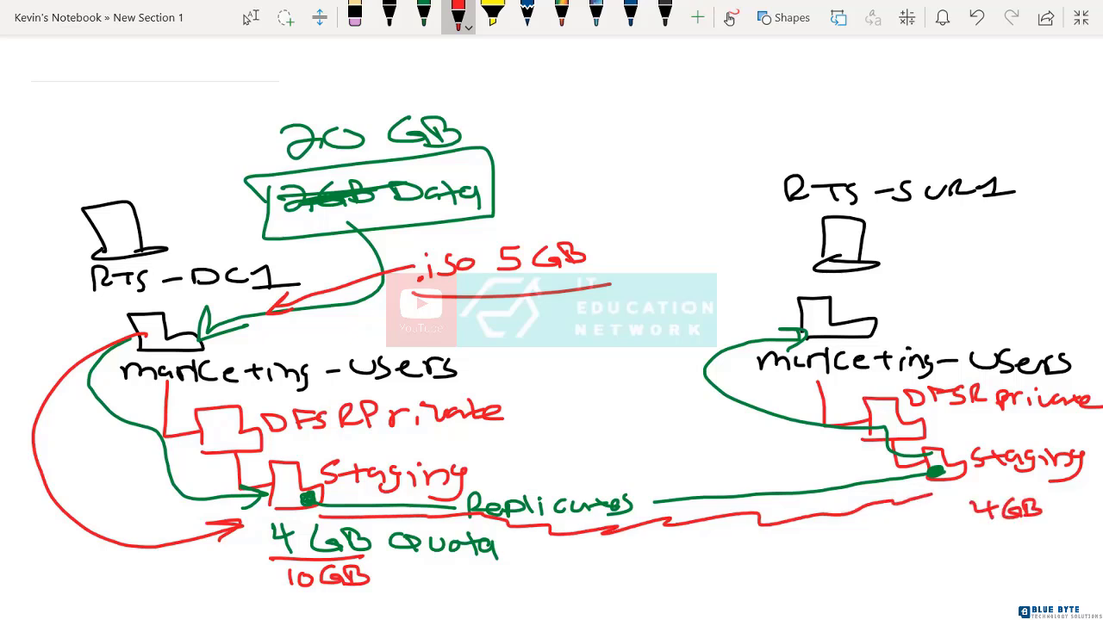
Underline the 4GB note beneath RTS-SVR1's Staging folder in red and write a new quota size below it.
drag(960, 536, 1045, 523)
mouse_move(953, 552)
mouse_down()
mouse_move(950, 572)
mouse_move(970, 556)
mouse_move(1019, 570)
mouse_up()
mouse_move(1025, 552)
mouse_down()
mouse_move(1027, 569)
mouse_move(1046, 567)
mouse_up()
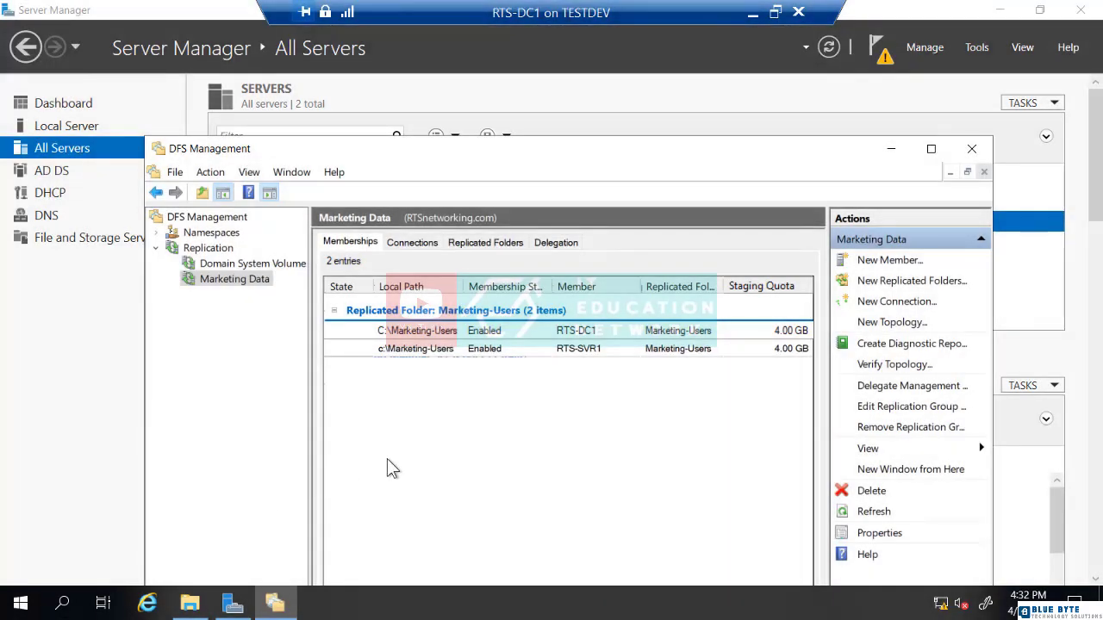
Switch to DFS Management on RTS-DC1 and check the staging path and quota of its Marketing-Users membership without changing them.
double_click(780, 334)
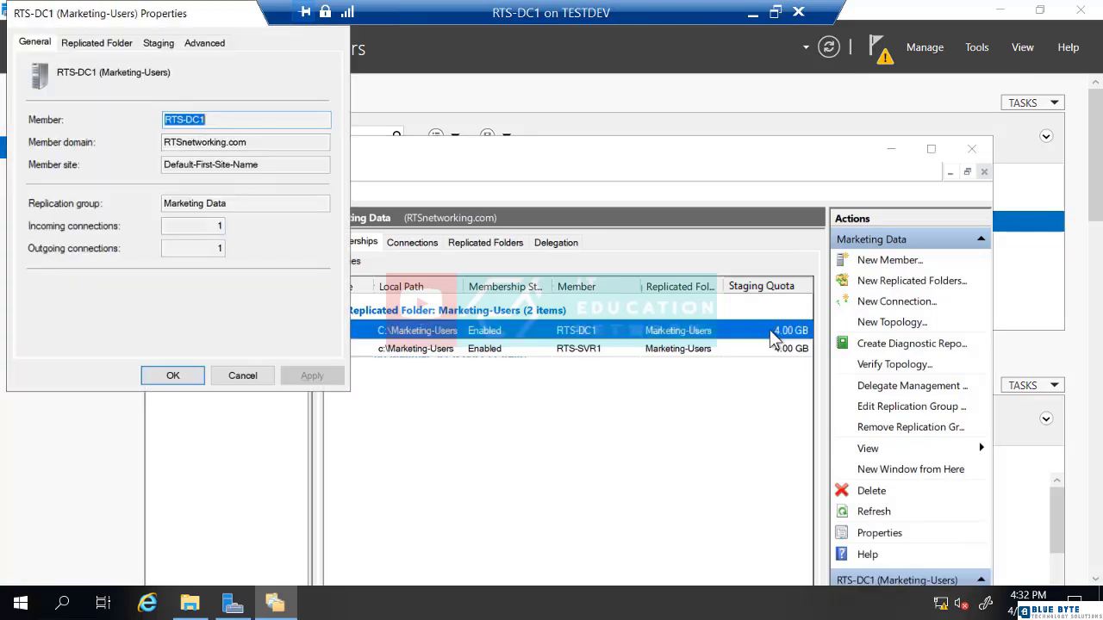
click(159, 43)
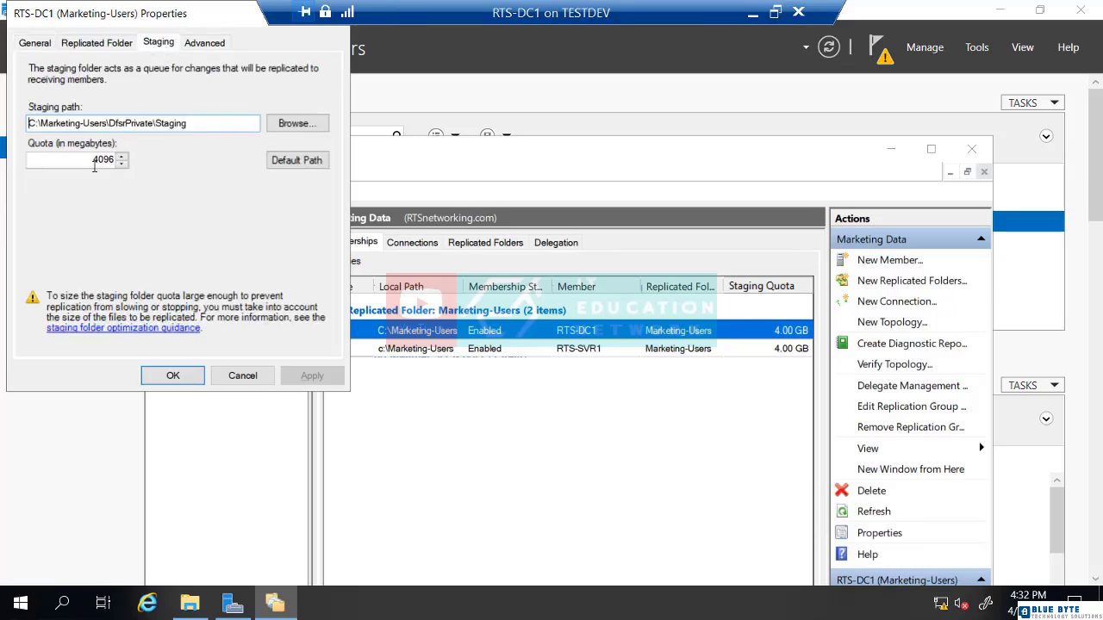
drag(95, 160, 117, 161)
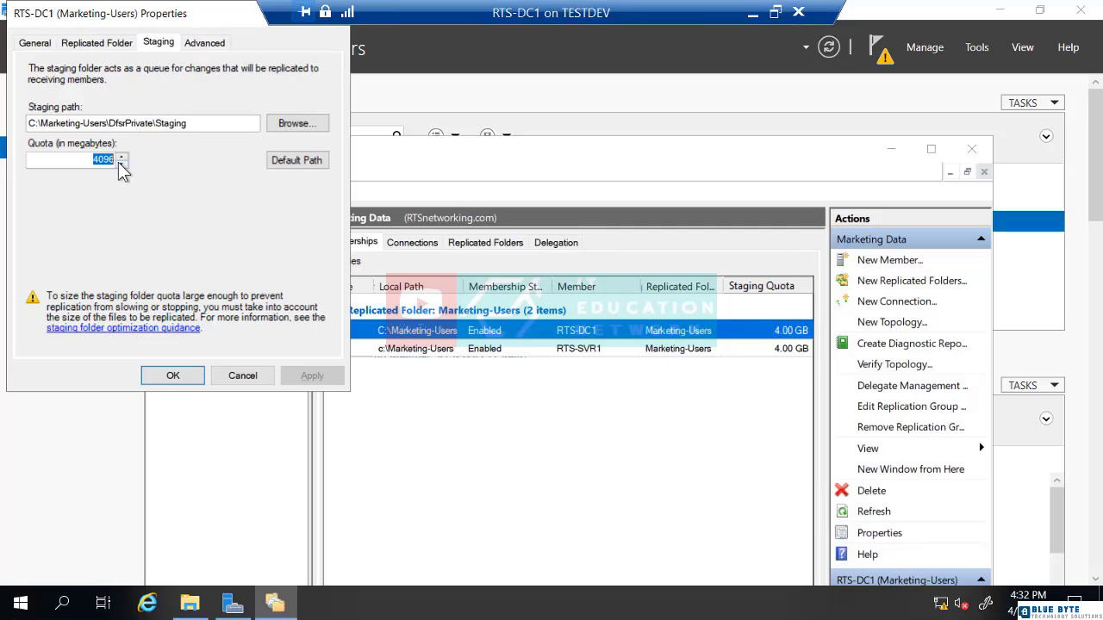
click(250, 383)
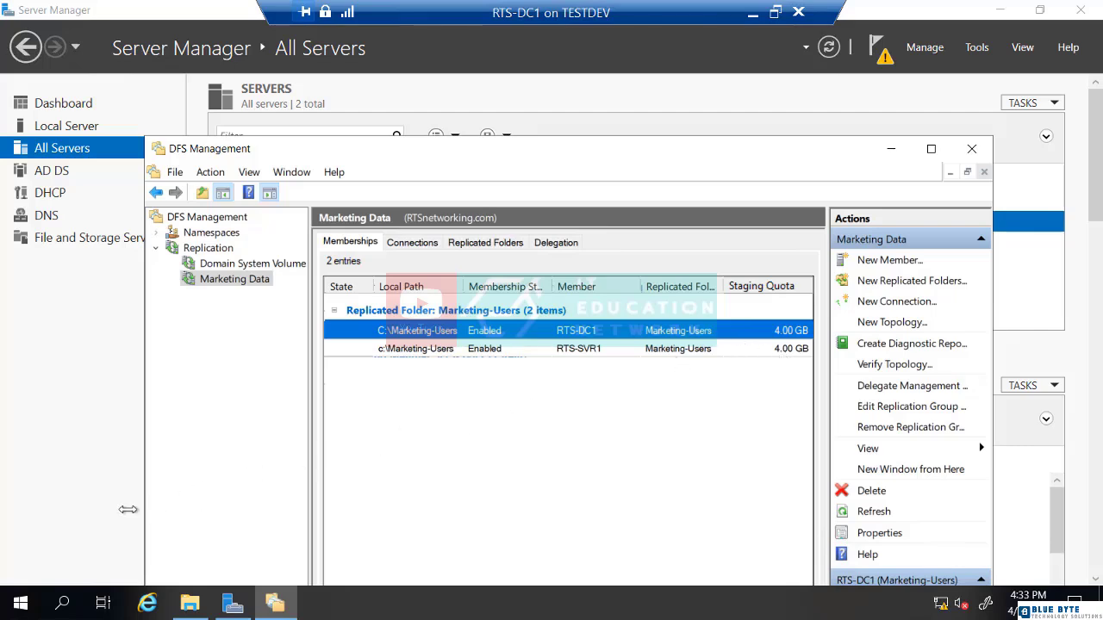
Open the folder c:\marketing-Users\dfsrprivate on RTS-DC1 by running its path.
right_click(24, 611)
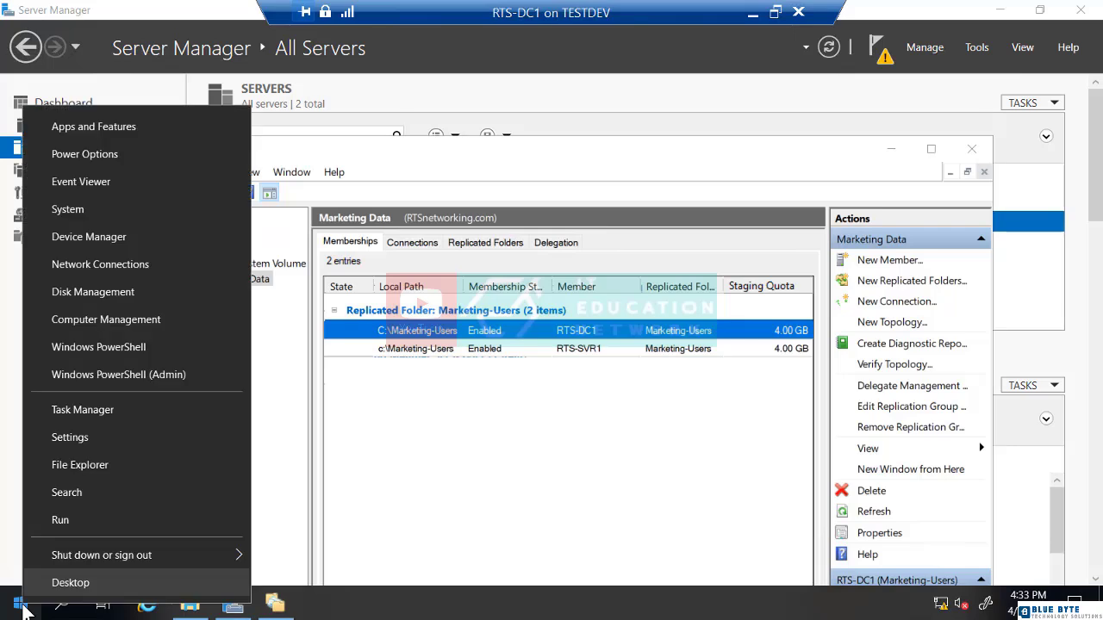
click(81, 521)
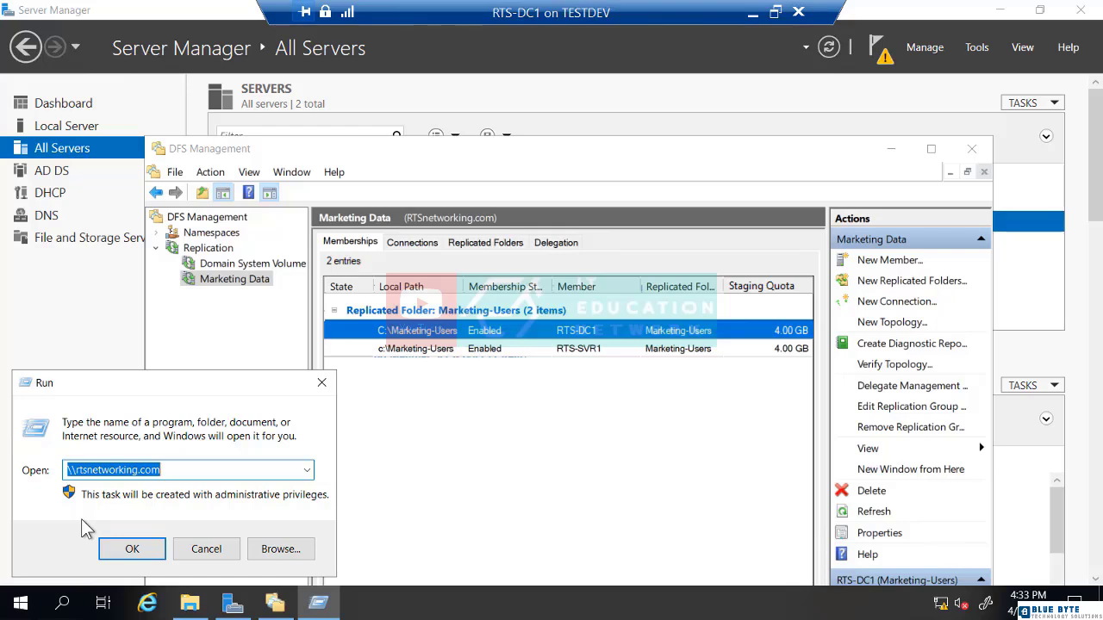
text(c:\)
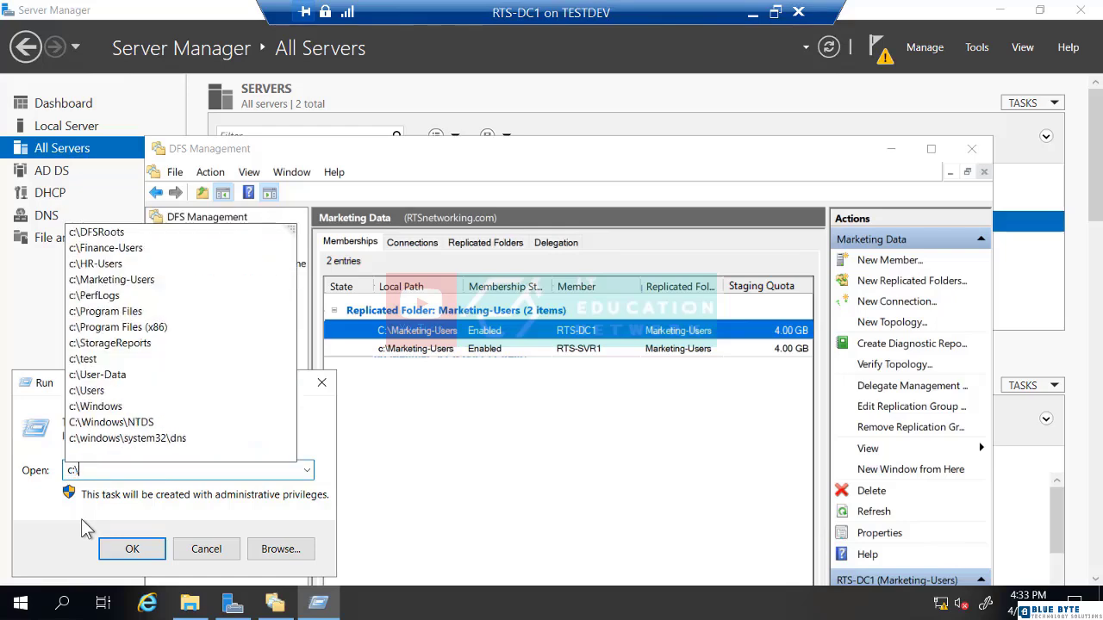
text(marketing-Users)
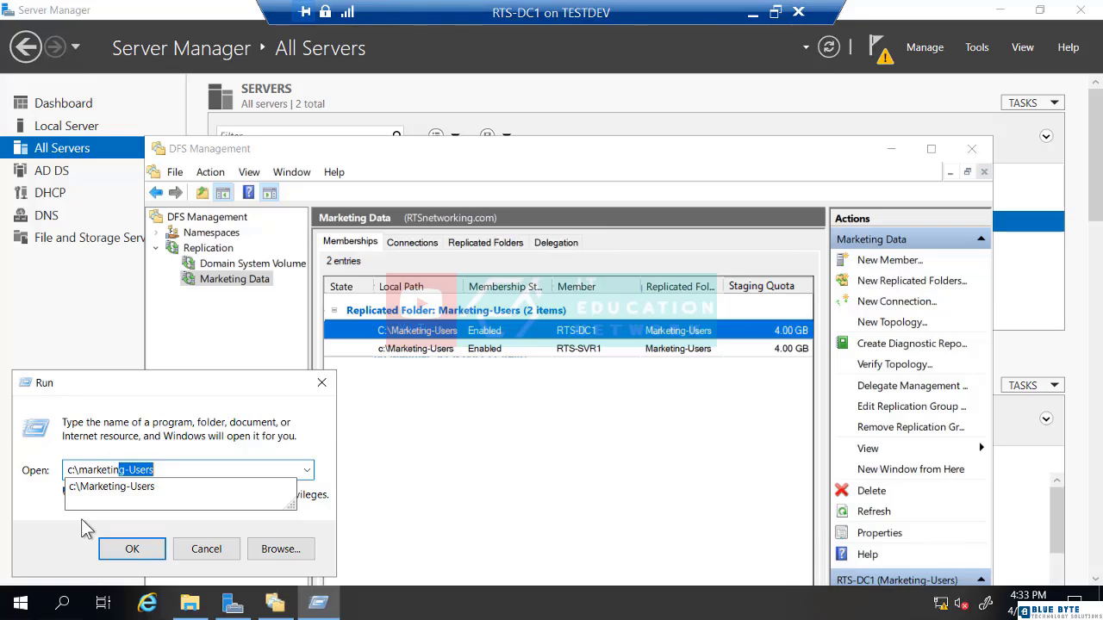
key(End)
text(\)
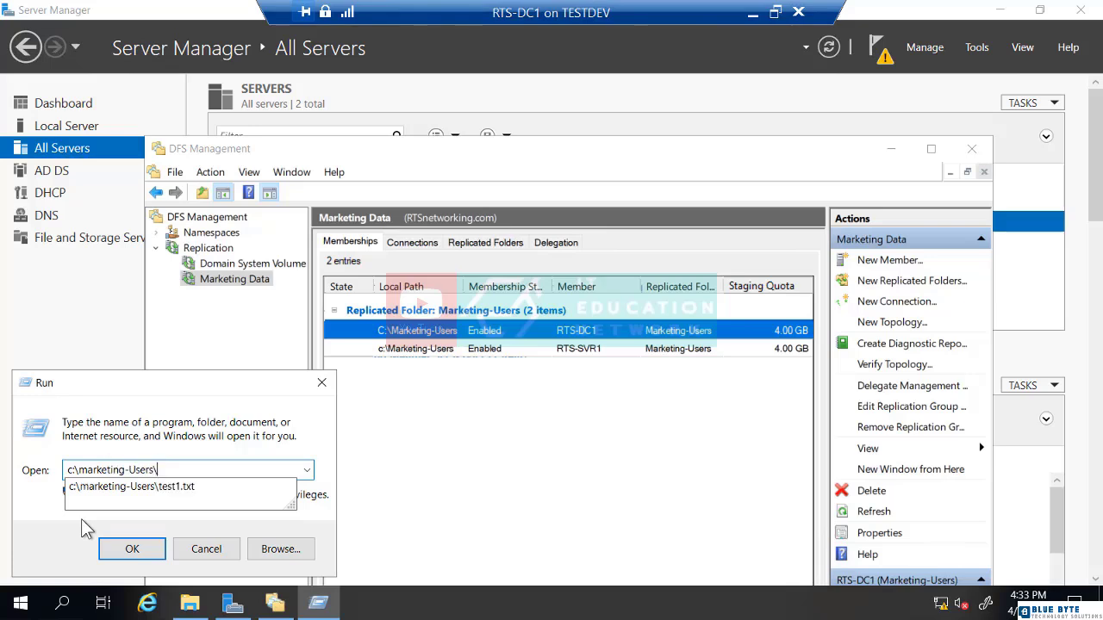
text(dfsrprivate)
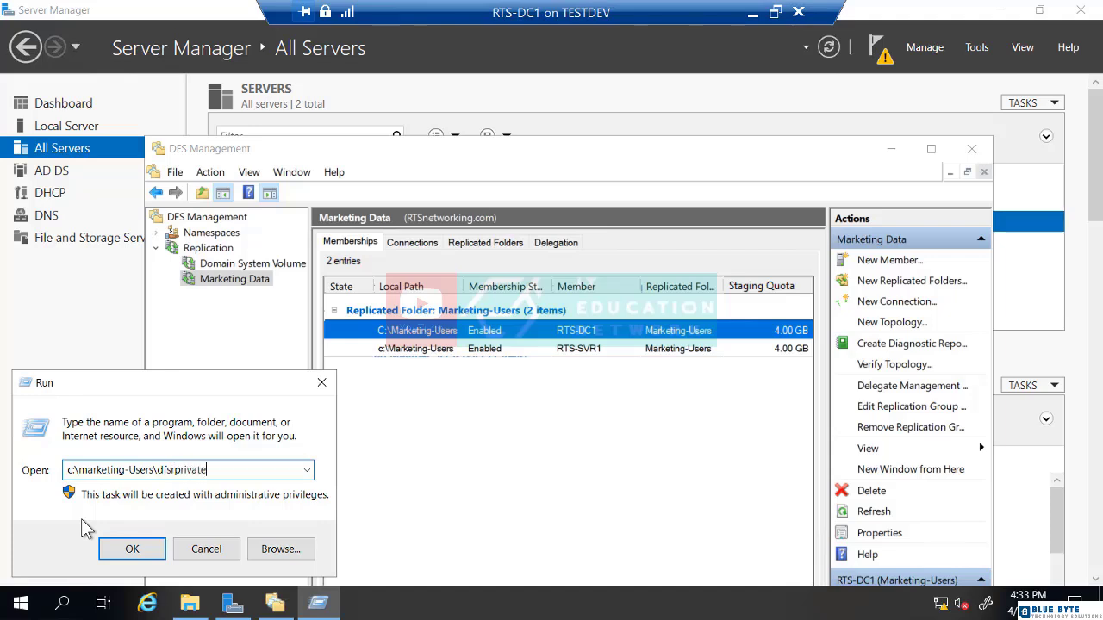
key(Return)
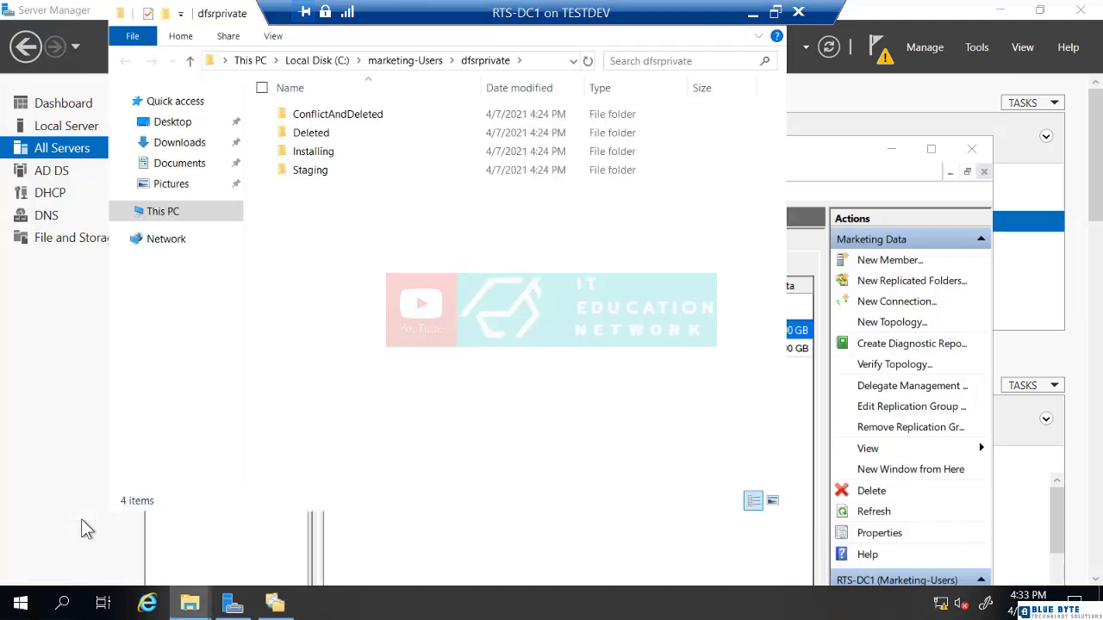
Examine the contents of the Staging folder inside dfsrprivate, and return to the marketing-Users folder.
double_click(317, 175)
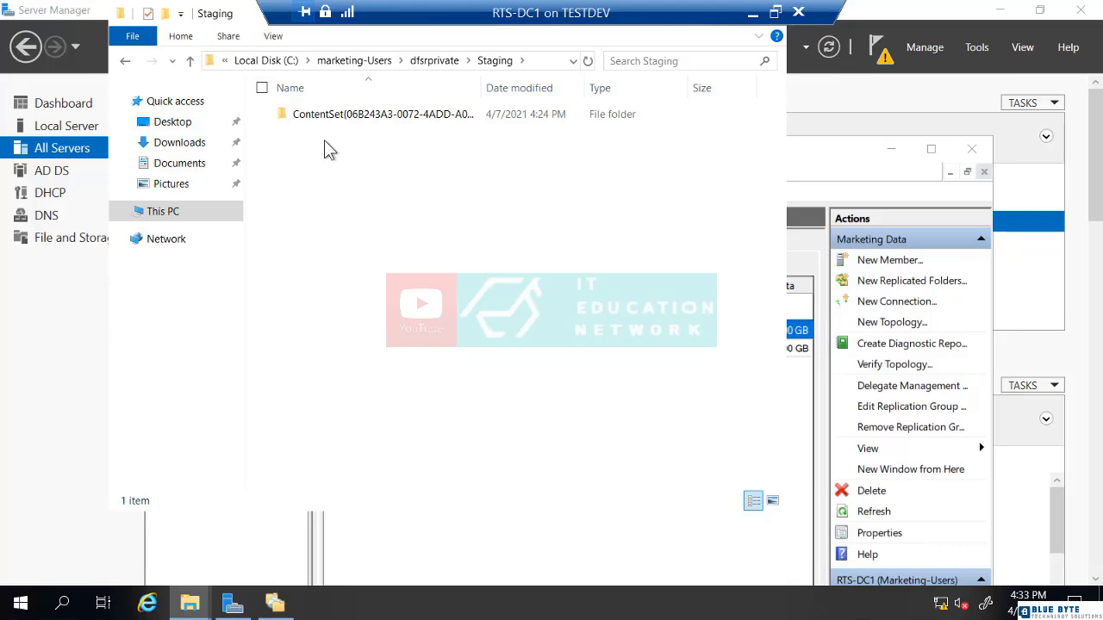
click(419, 63)
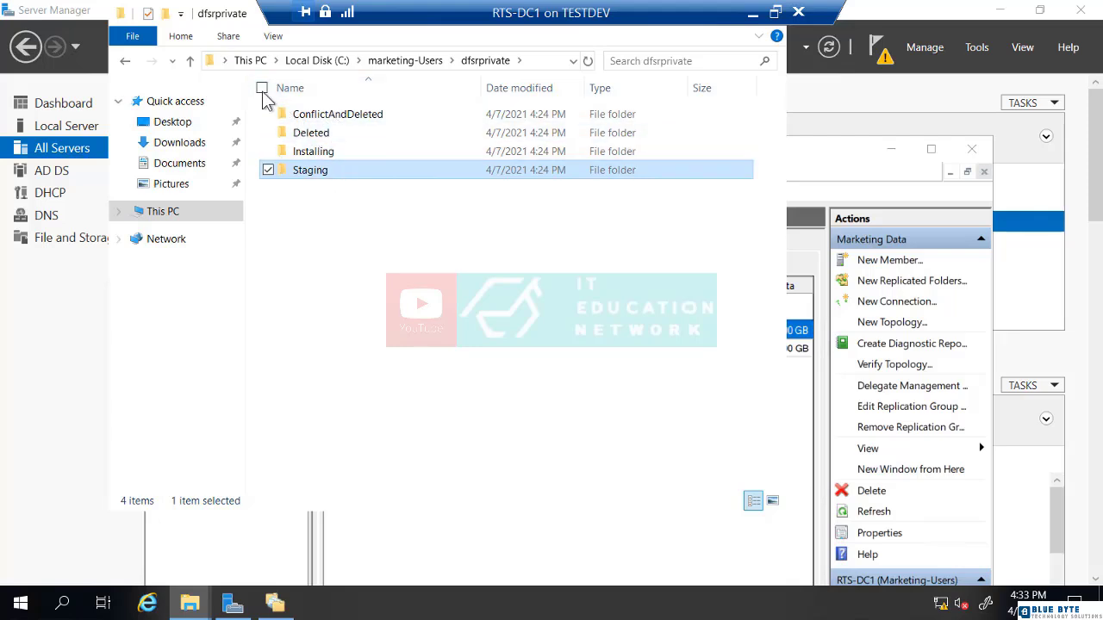
click(192, 61)
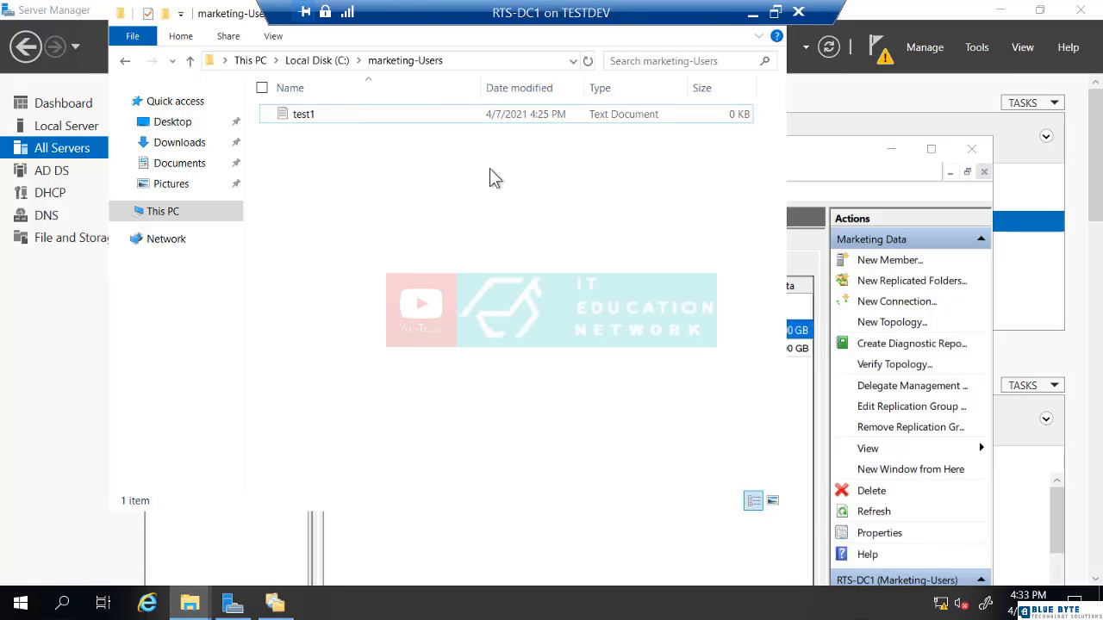
Restore the RTS-DC1 and RTS-SVR1 virtual machine windows from full screen and arrange them side by side.
click(776, 13)
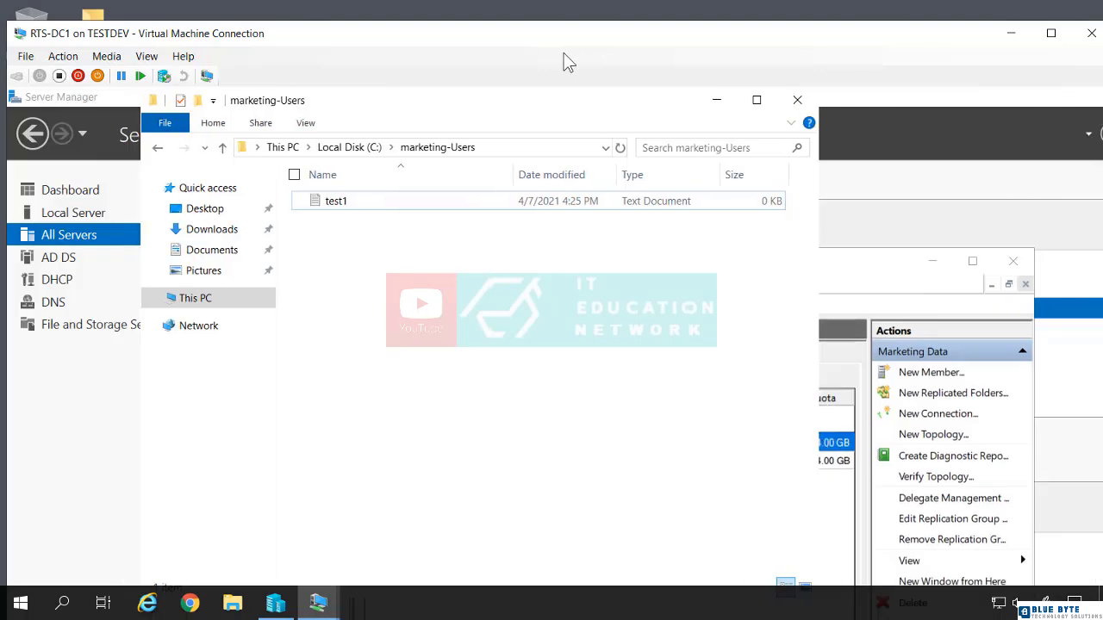
drag(600, 48, 436, 54)
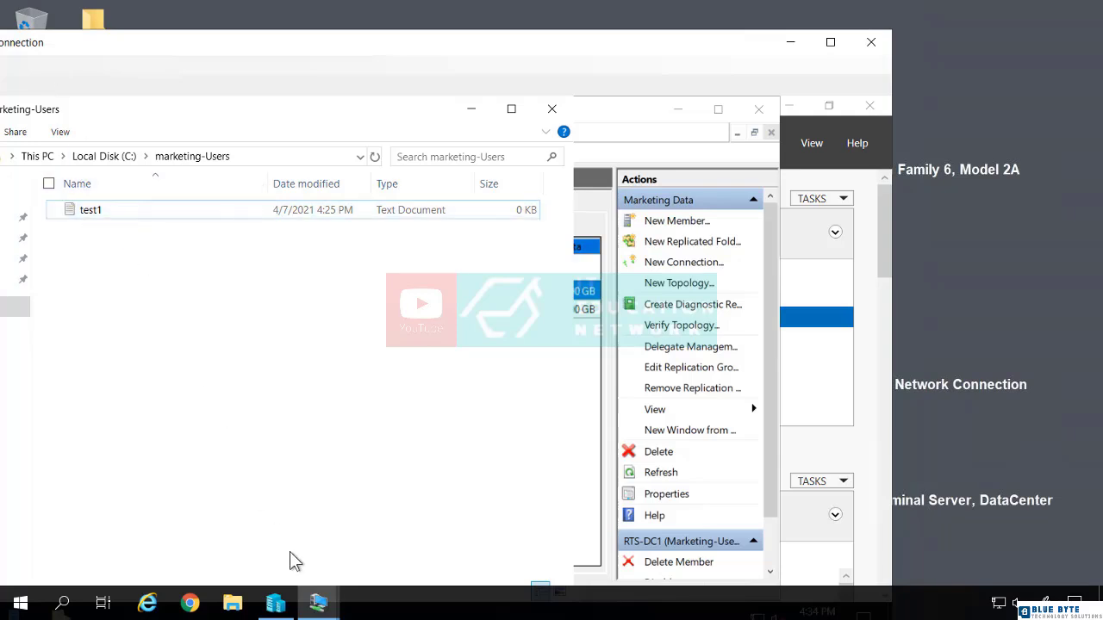
mouse_move(326, 608)
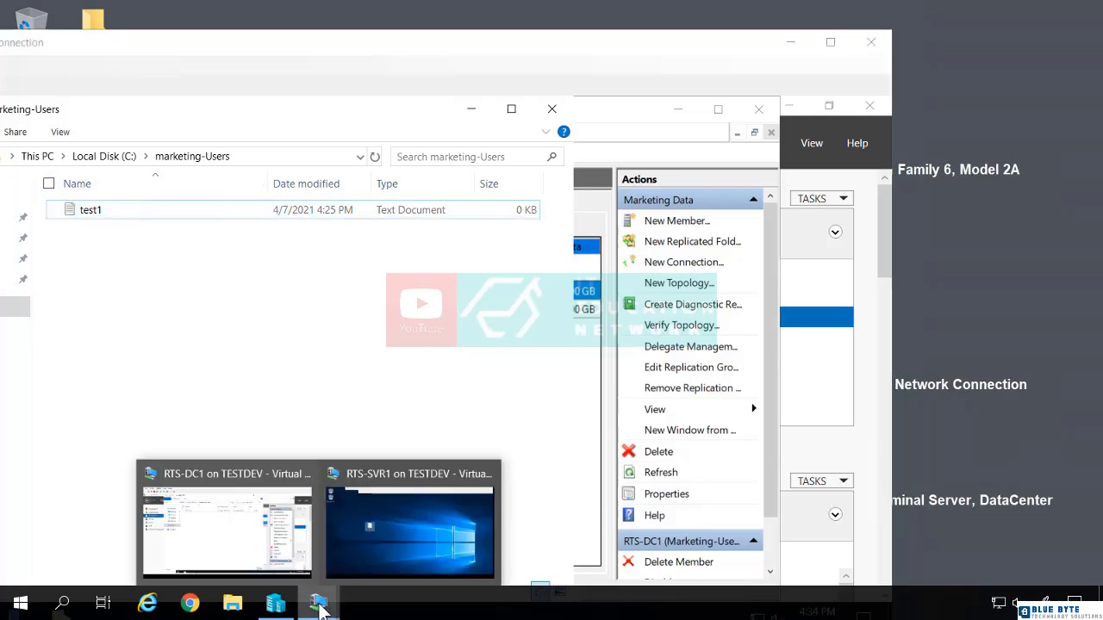
click(410, 542)
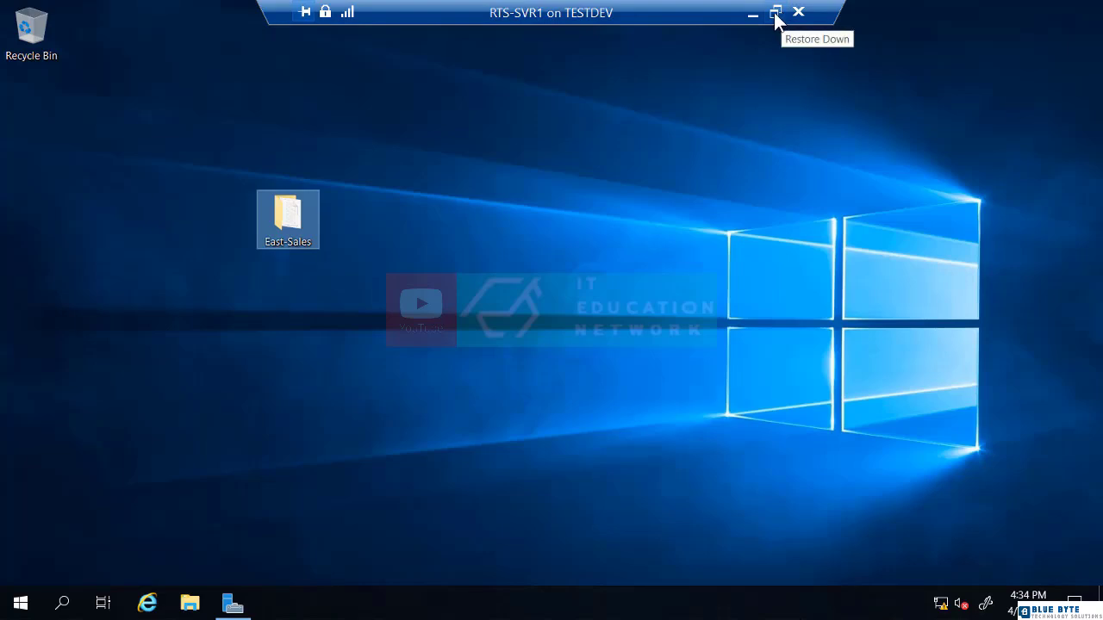
click(775, 13)
drag(489, 38, 742, 21)
Open C:\Marketing-Users on RTS-SVR1 and offset its window so both servers' copies of the folder can be compared.
double_click(565, 293)
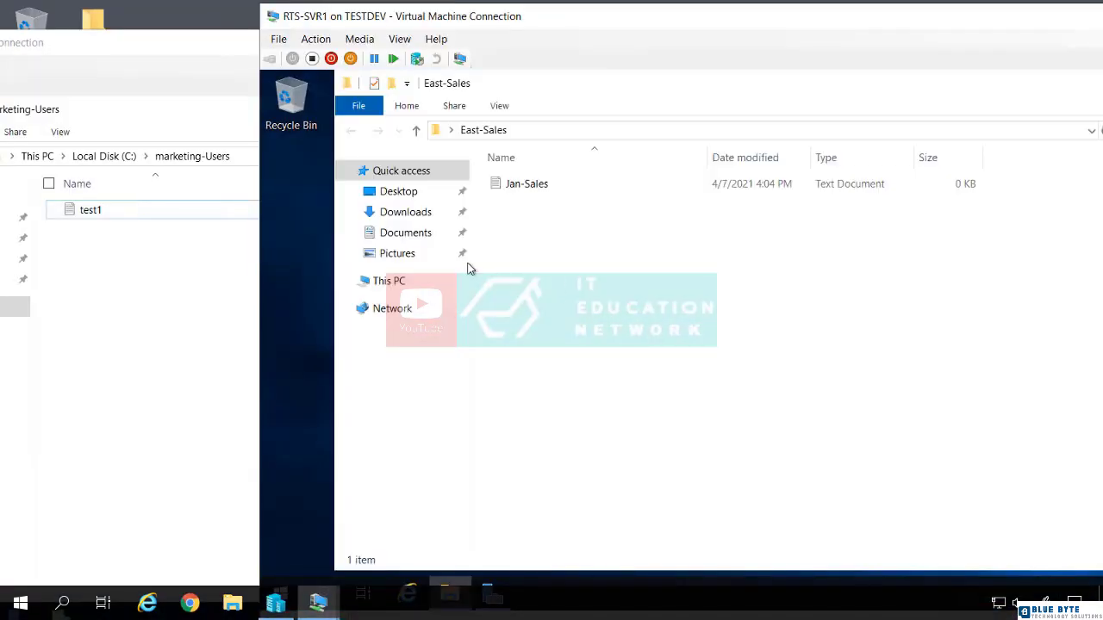
click(396, 281)
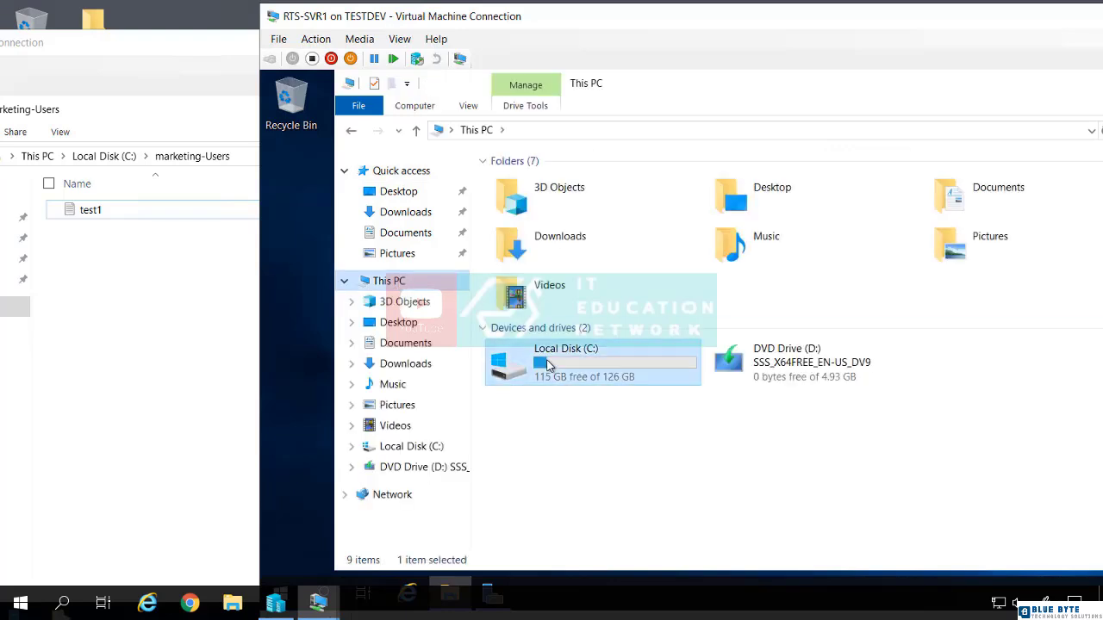
double_click(538, 355)
double_click(549, 188)
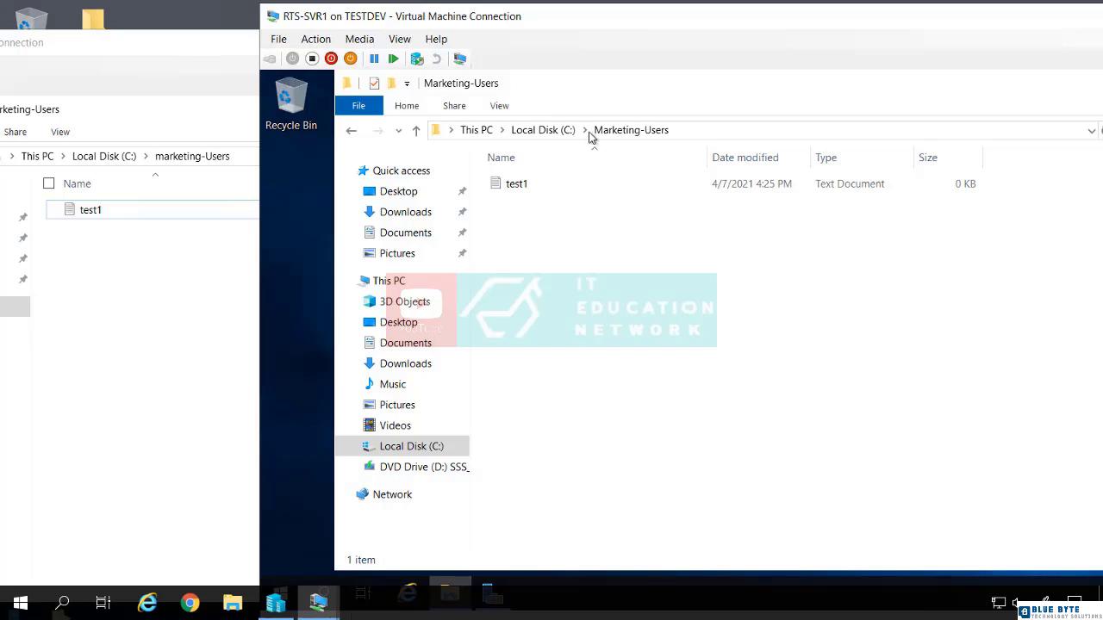
drag(597, 22, 658, 65)
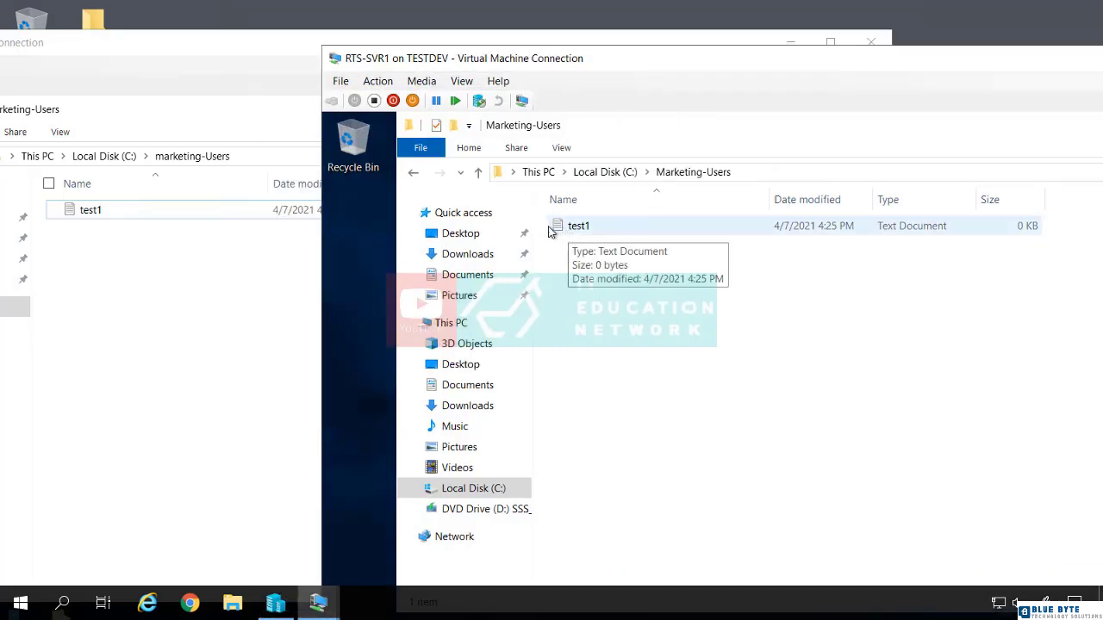
click(177, 50)
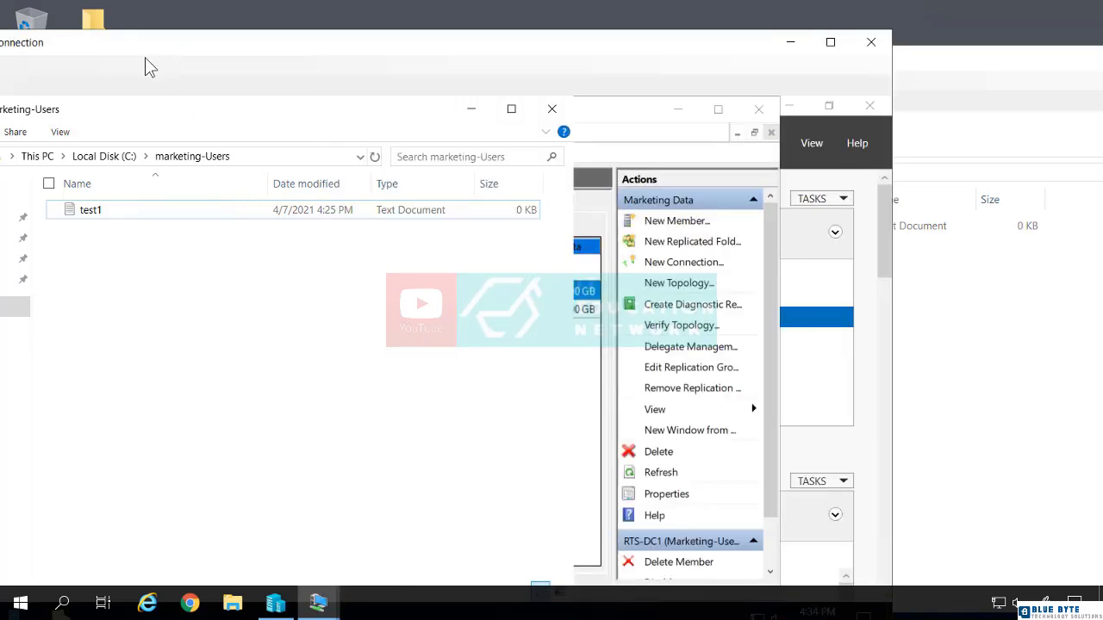
click(924, 65)
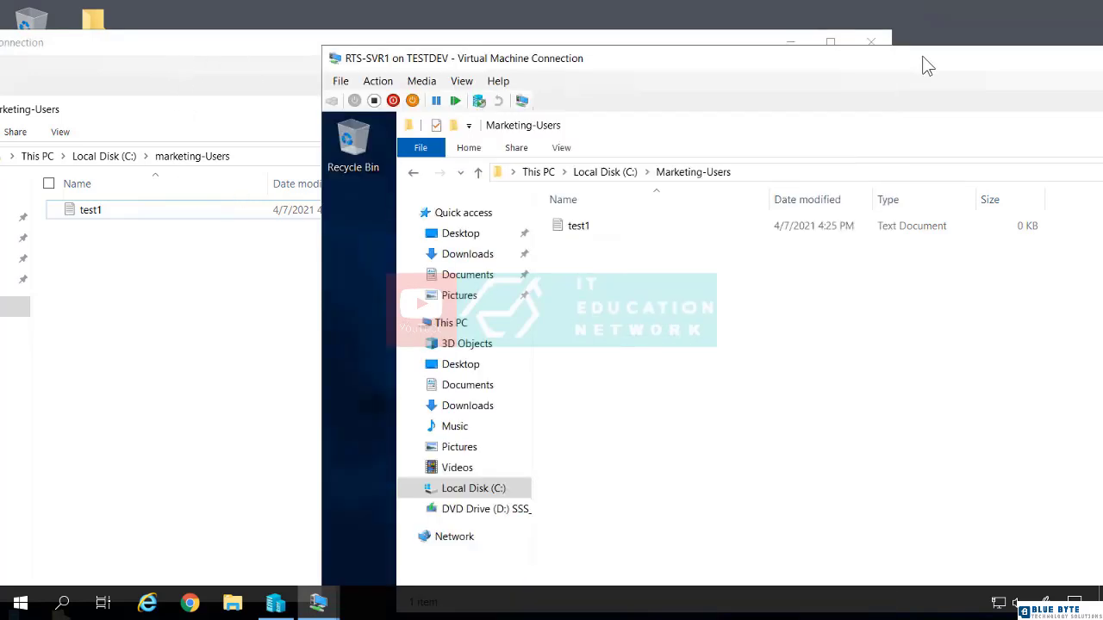
Duplicate the test1 file within the Marketing-Users folder on RTS-SVR1.
right_click(583, 226)
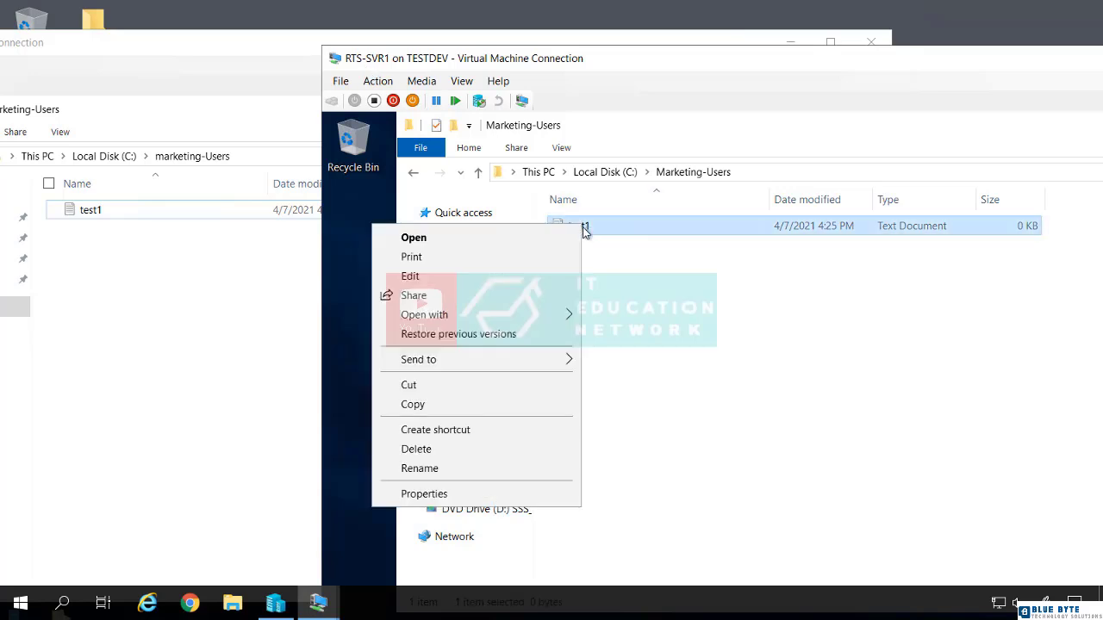
click(481, 408)
click(635, 306)
right_click(609, 286)
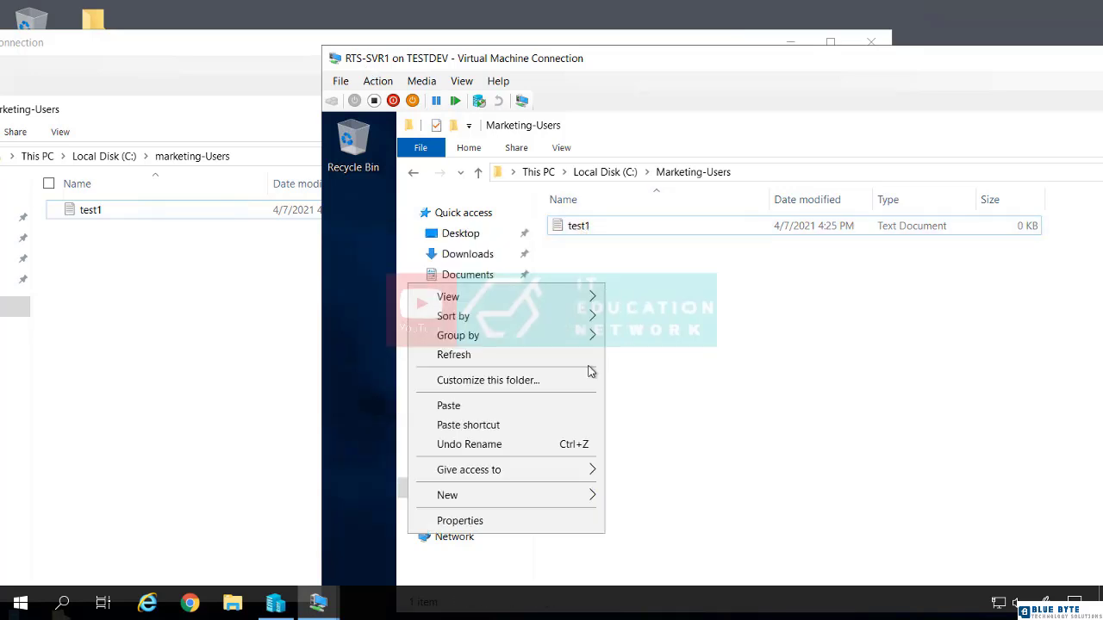
click(489, 406)
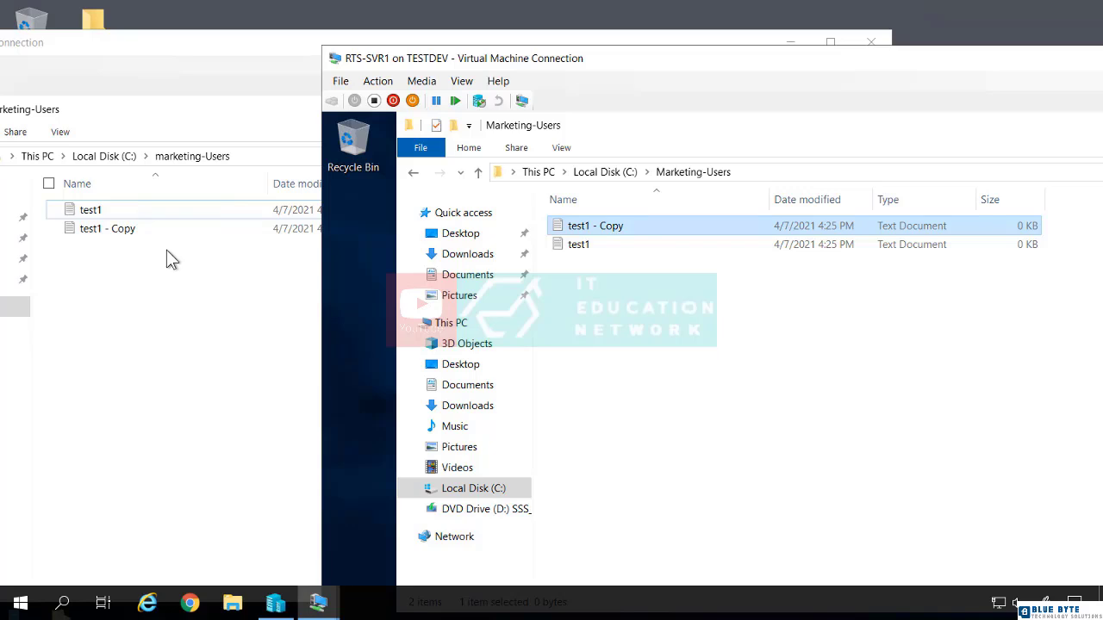
Delete test1 - Copy from RTS-DC1's marketing-Users folder and check the Marketing-Users folder on RTS-SVR1.
click(96, 229)
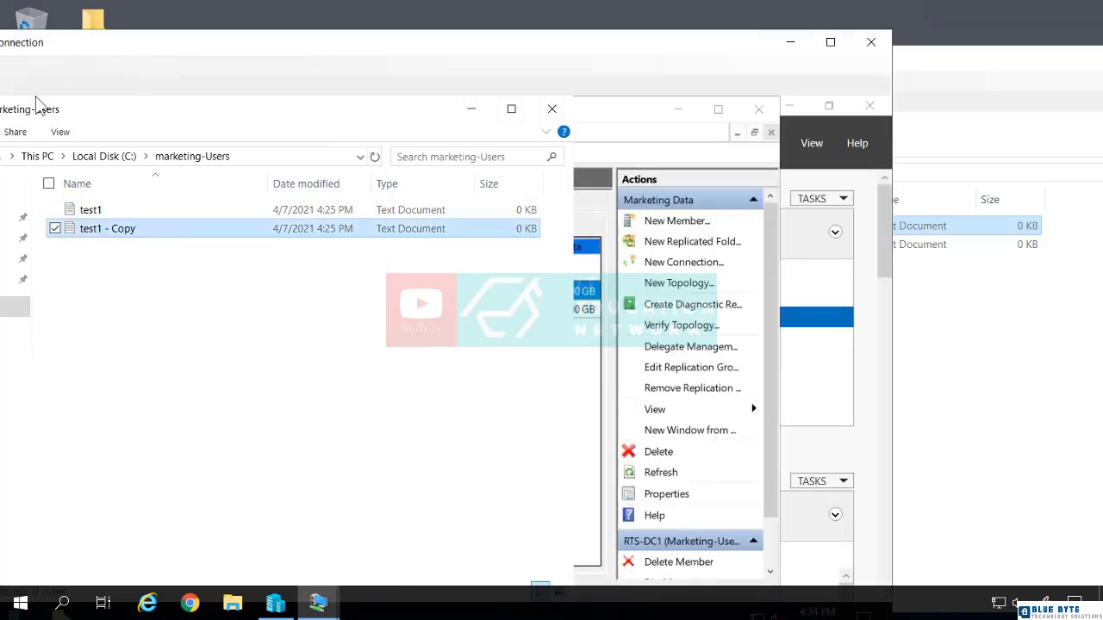
right_click(98, 231)
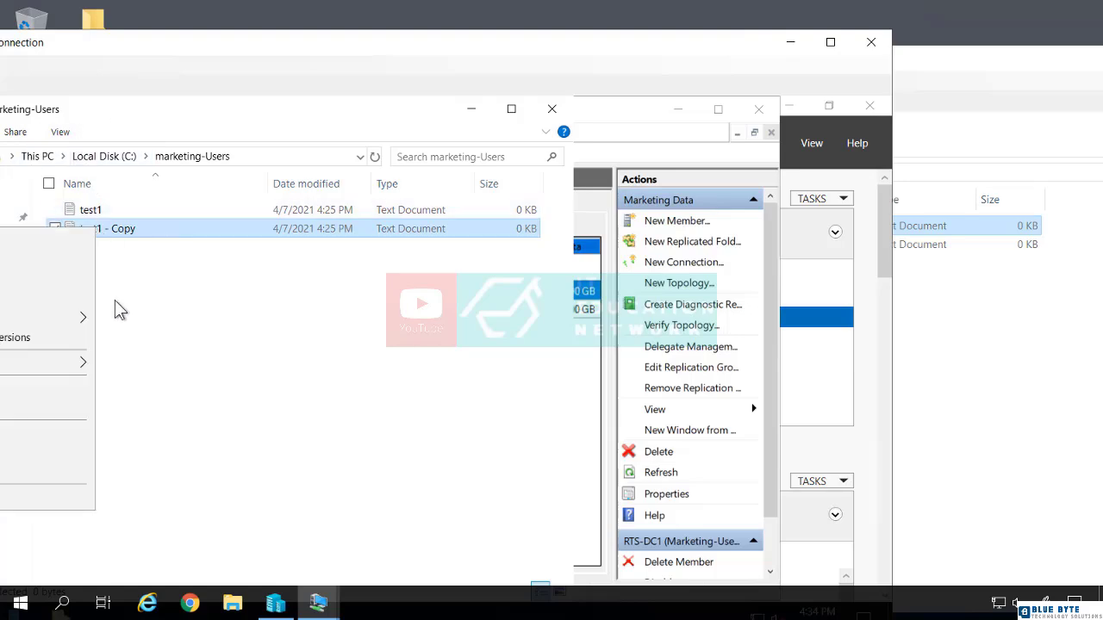
click(244, 297)
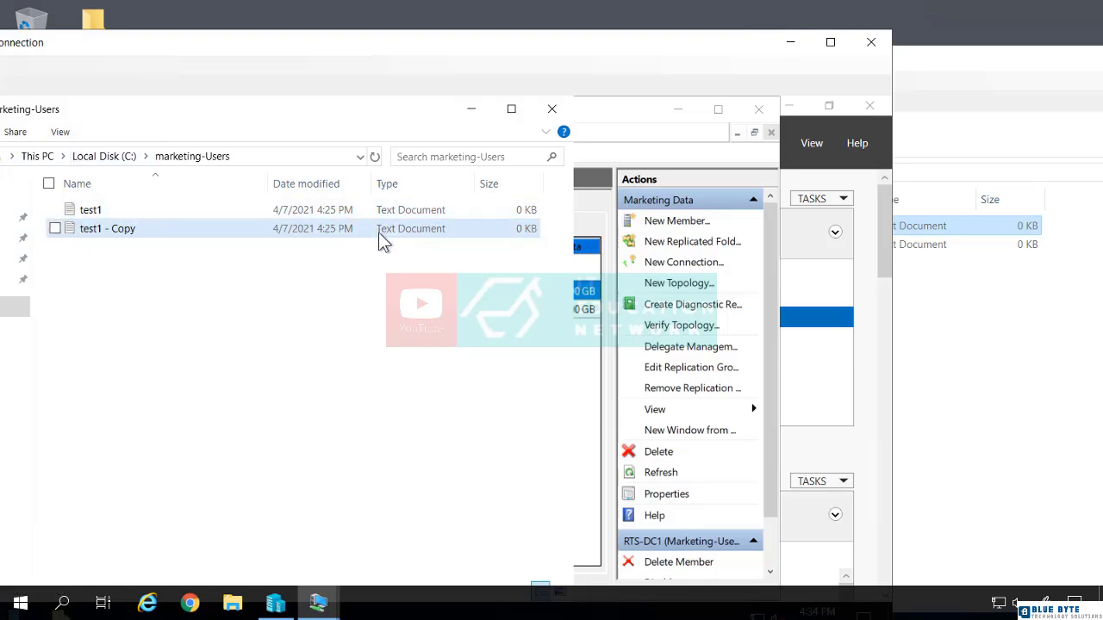
right_click(378, 231)
click(226, 456)
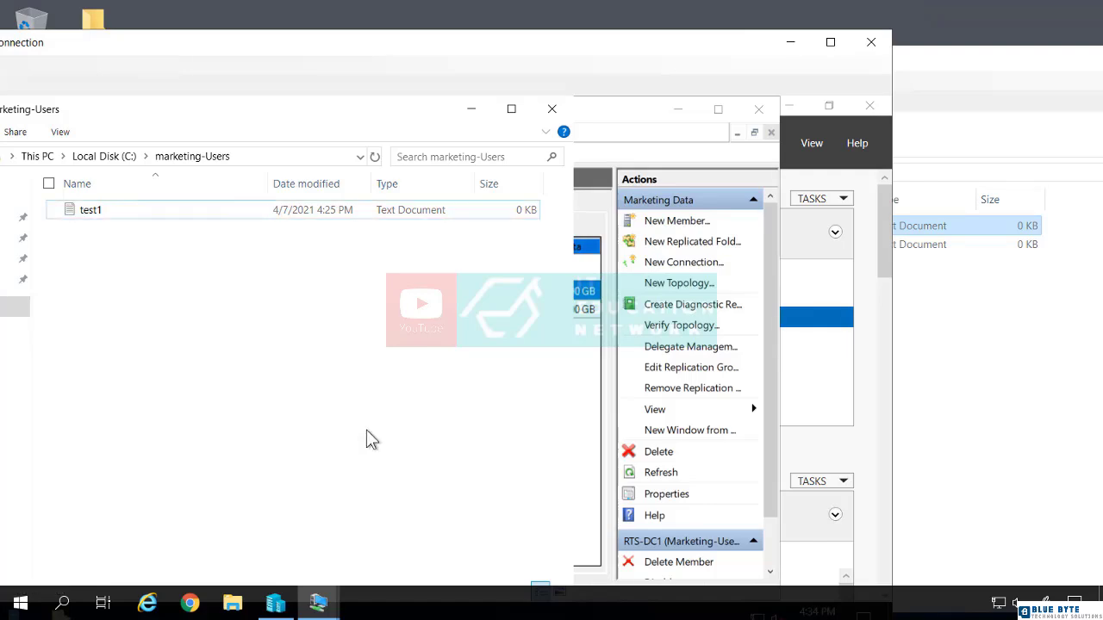
click(1018, 356)
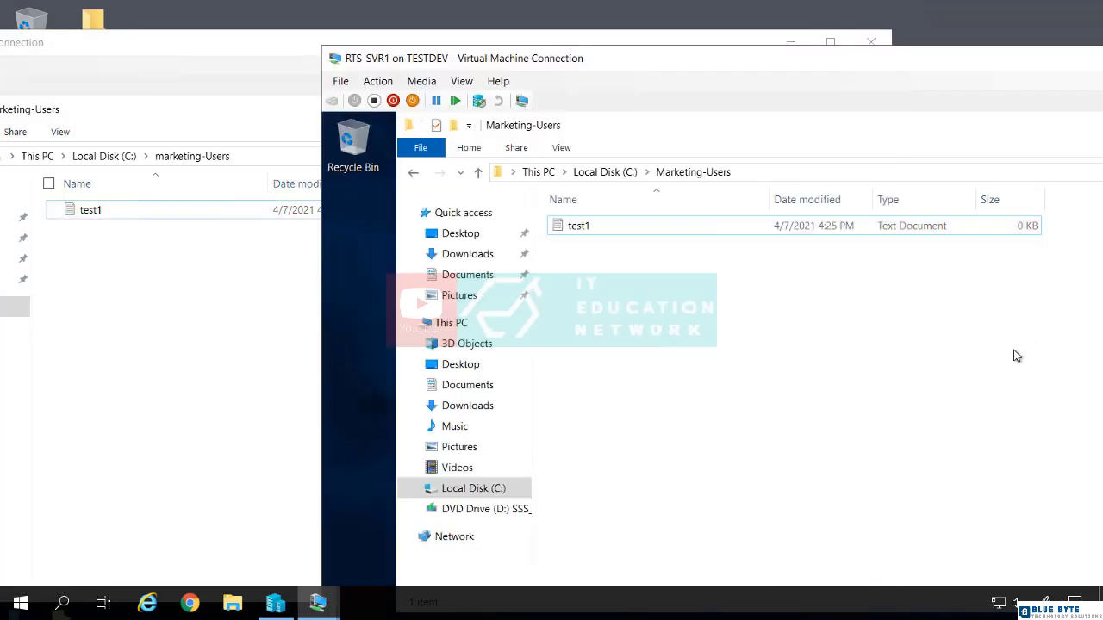
Rename the test1 file in RTS-SVR1's Marketing-Users folder to Marketing.
right_click(587, 230)
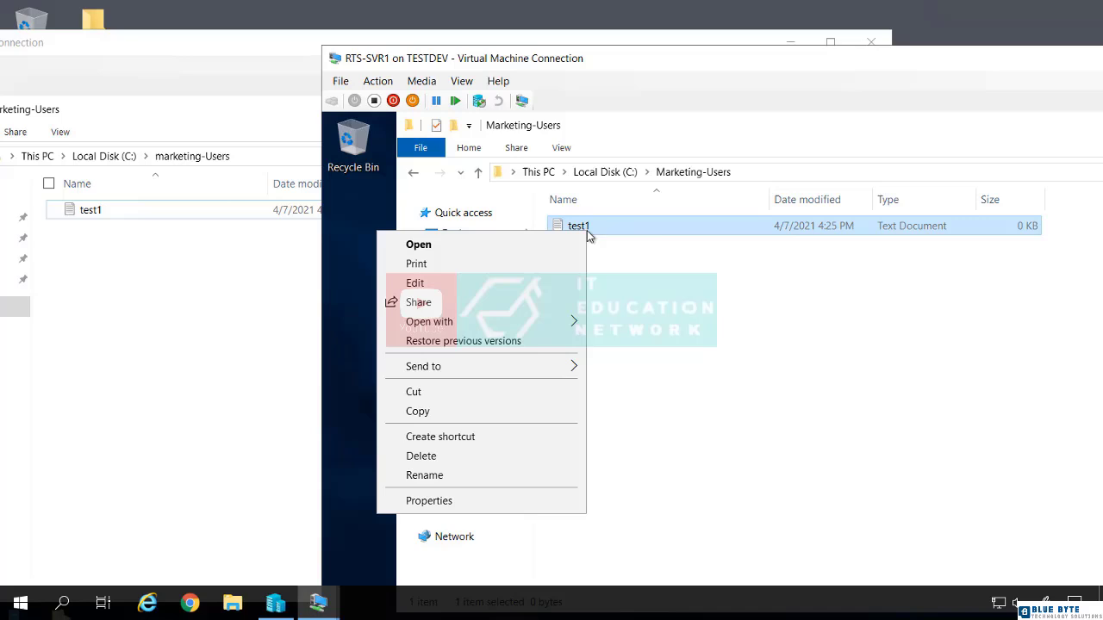
click(500, 474)
text(Marketing)
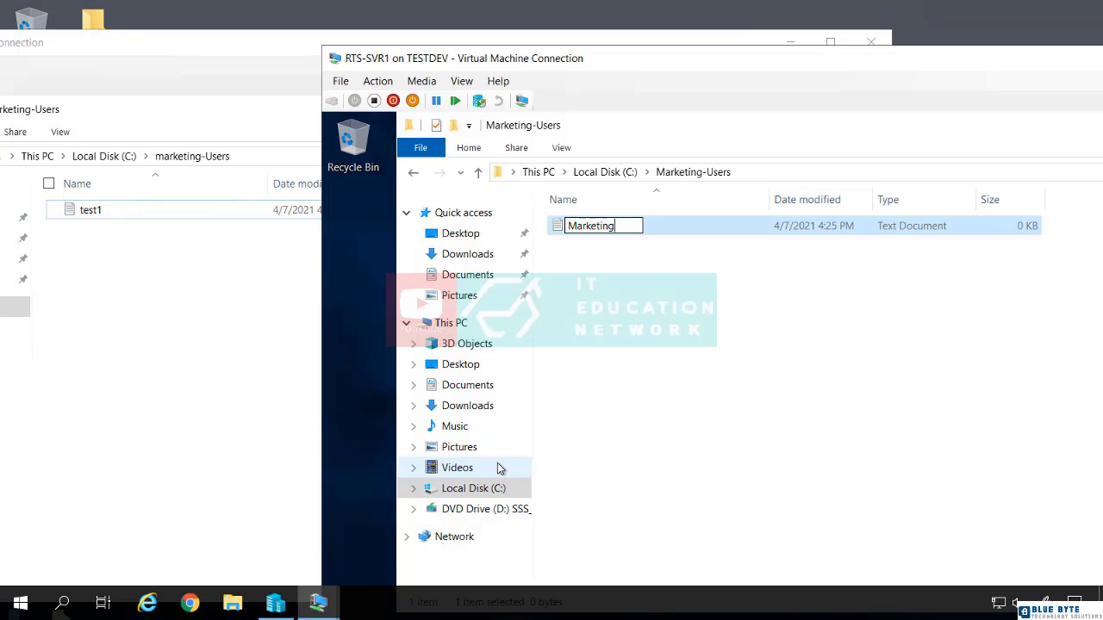
key(Return)
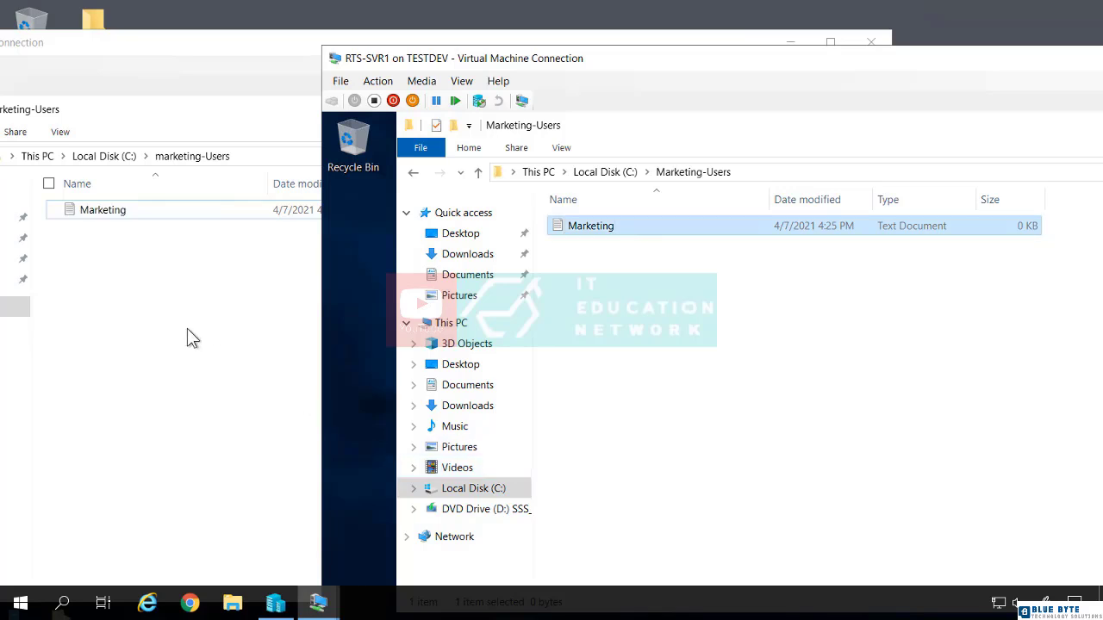
Write "marketing data replication test" in the Marketing text file on RTS-DC1, then save and close it.
double_click(103, 209)
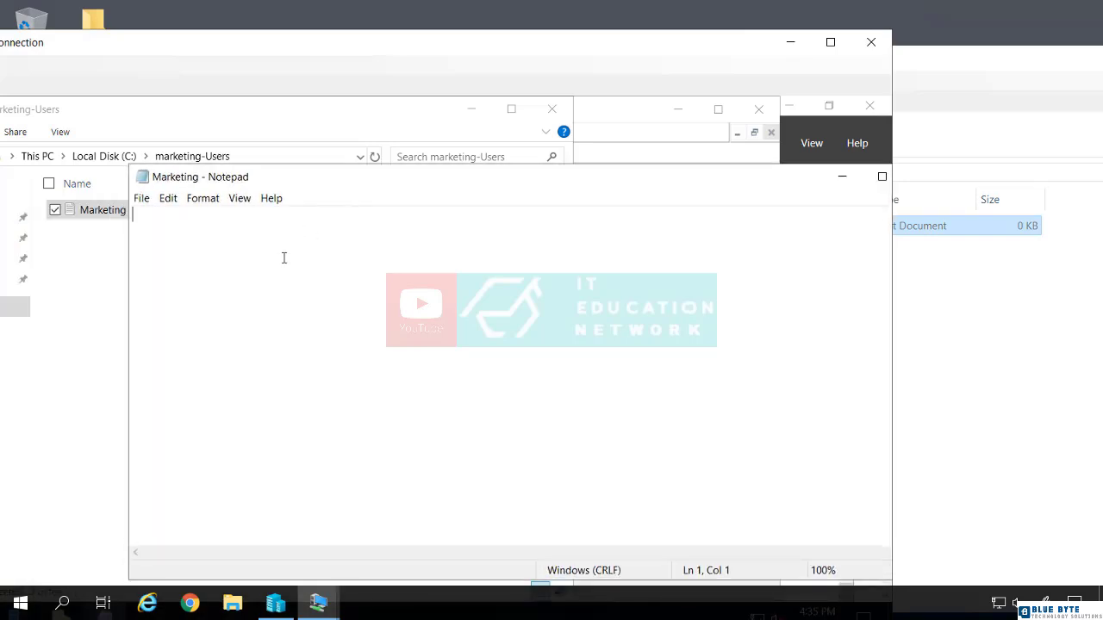
text(marketing data)
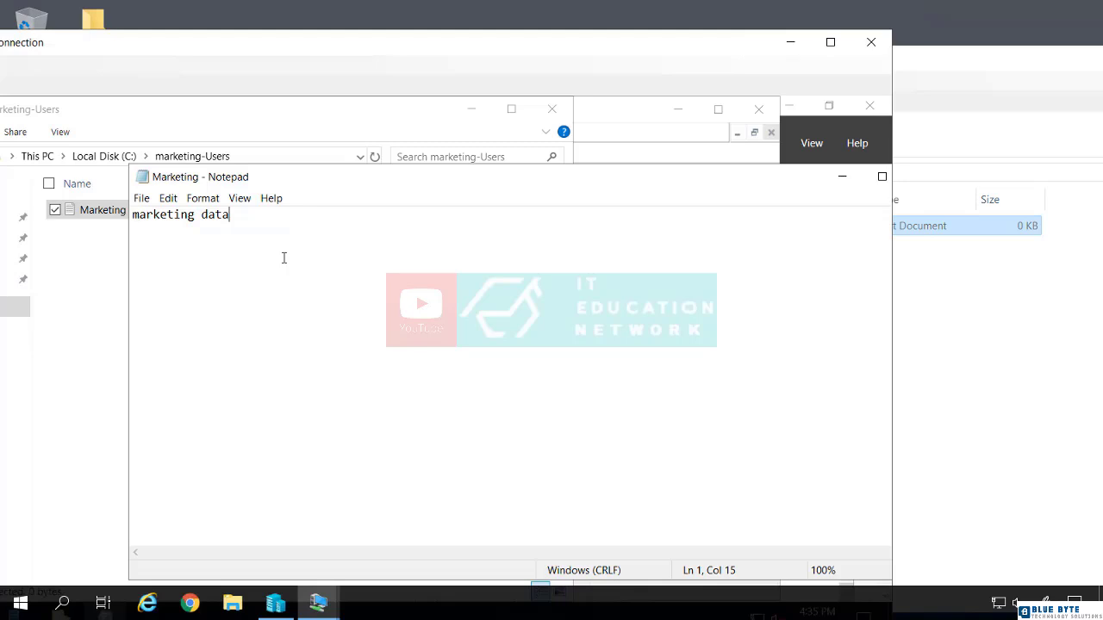
text( replication tes)
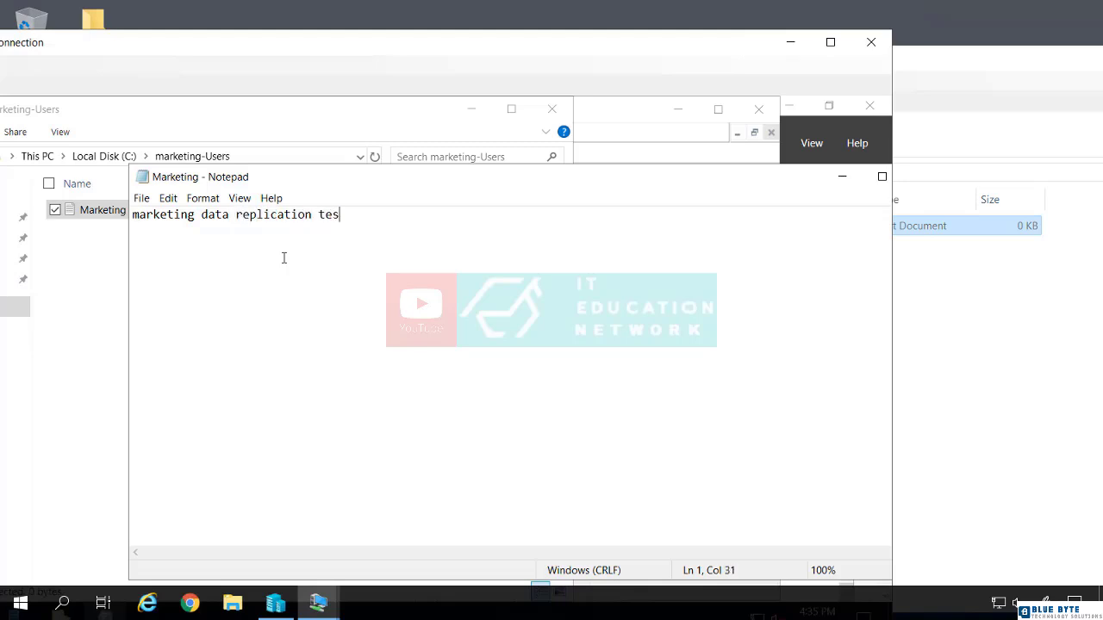
text(t)
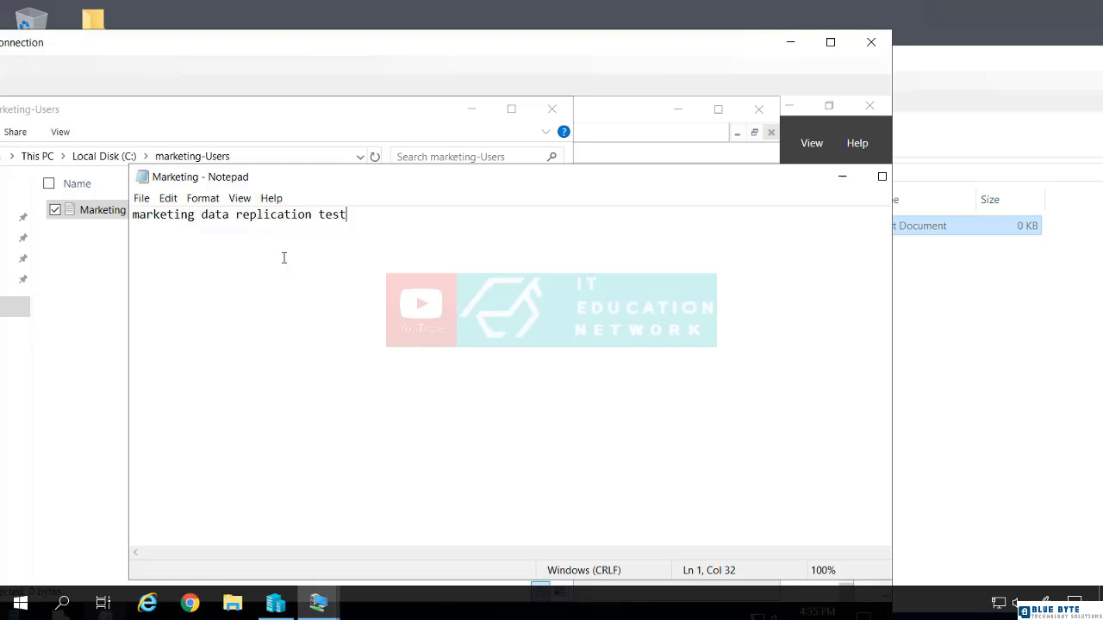
click(141, 204)
click(155, 249)
drag(791, 188, 598, 155)
click(713, 143)
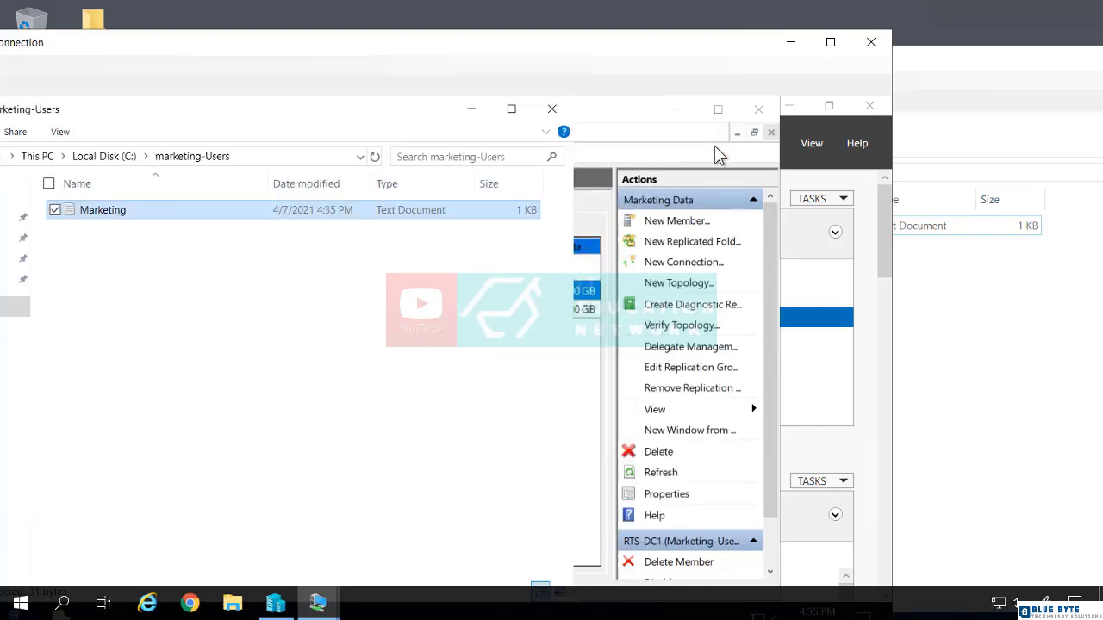
Open the Marketing text file on RTS-SVR1, delete all of its text and save it.
click(920, 74)
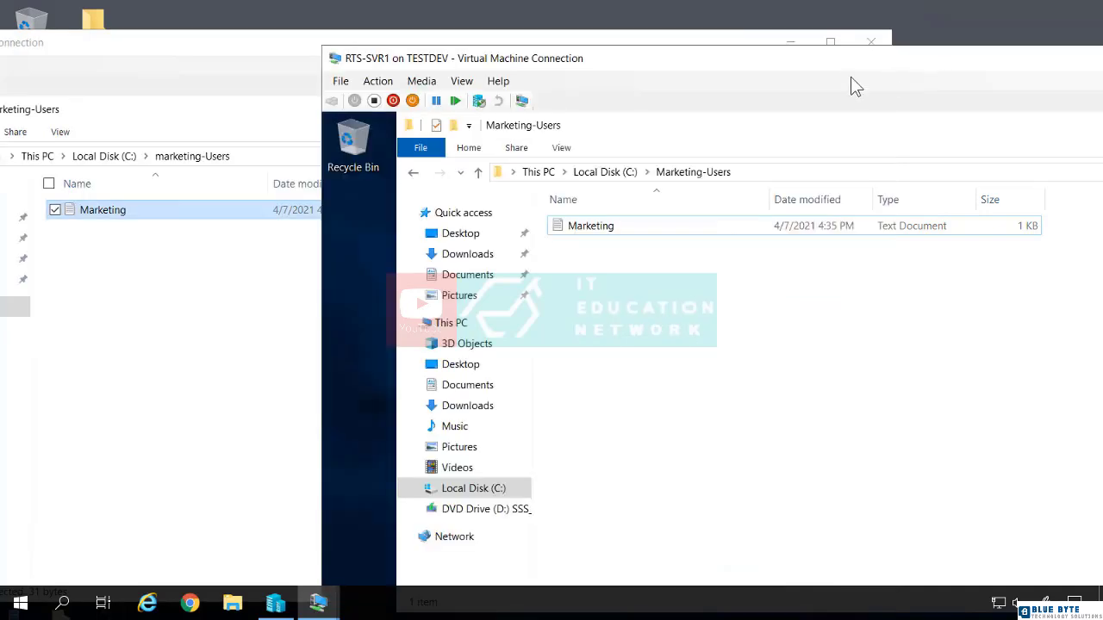
double_click(618, 227)
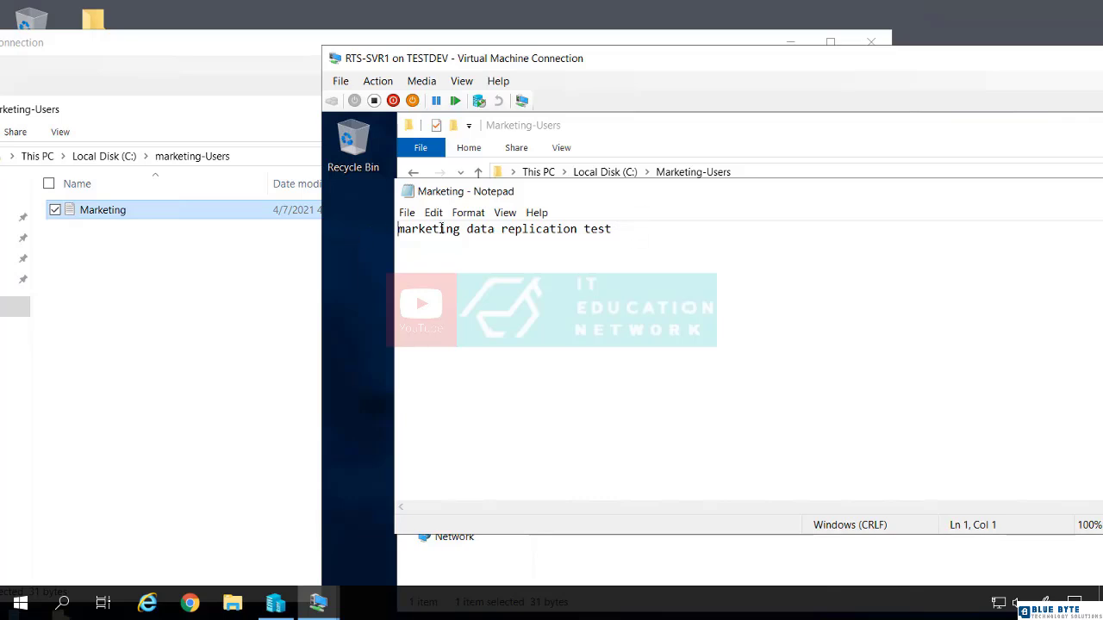
drag(613, 232, 396, 231)
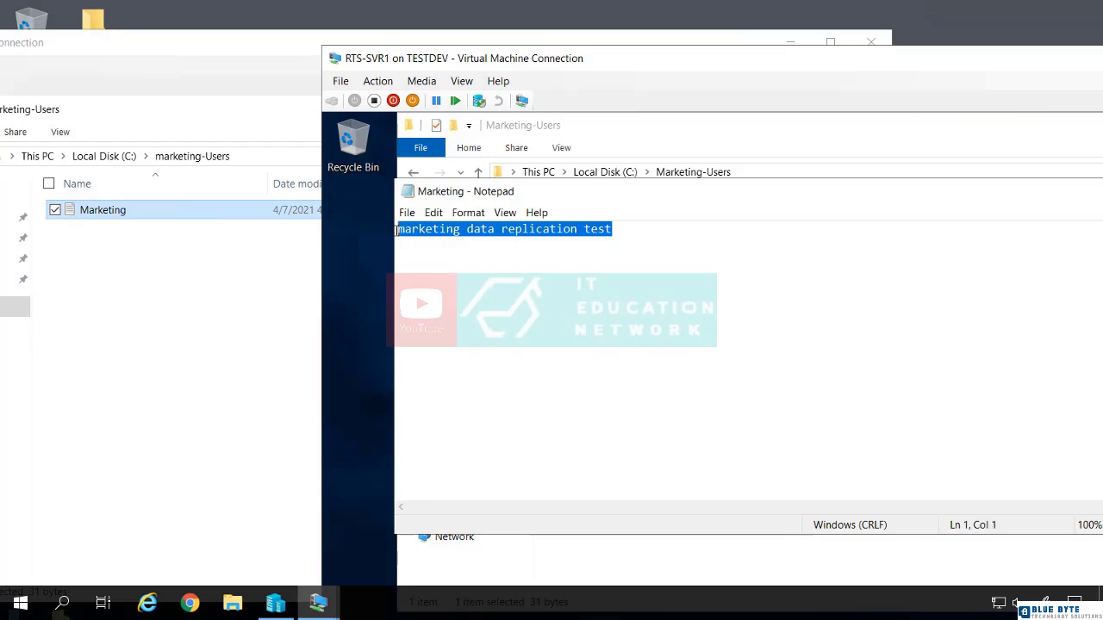
key(Delete)
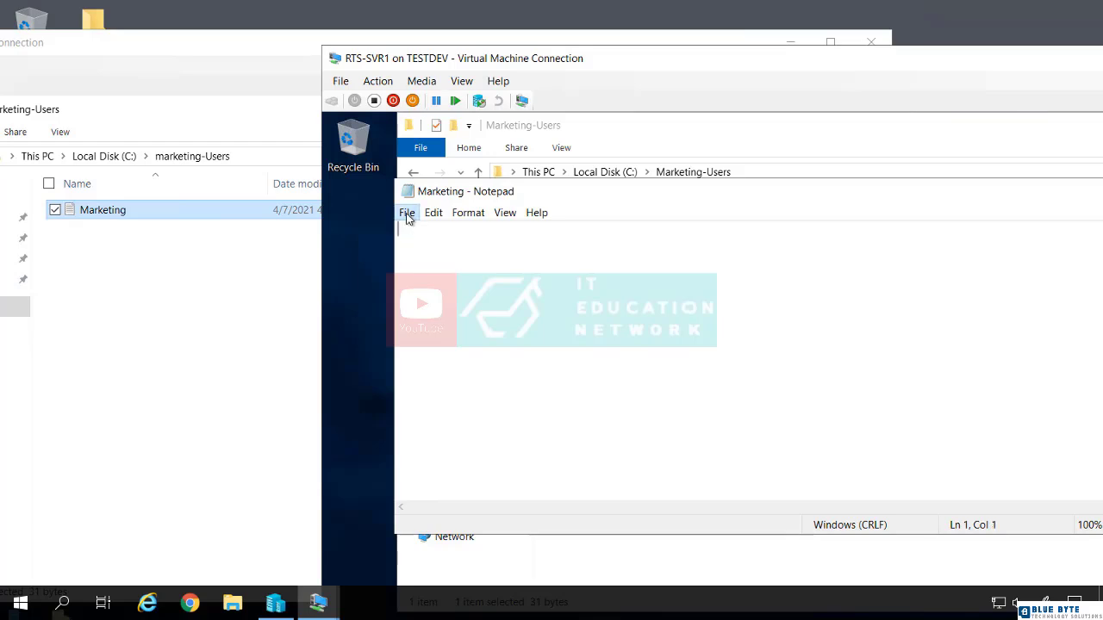
click(406, 213)
click(428, 264)
Open the Marketing text file on RTS-DC1 to check its contents, then close it.
click(119, 264)
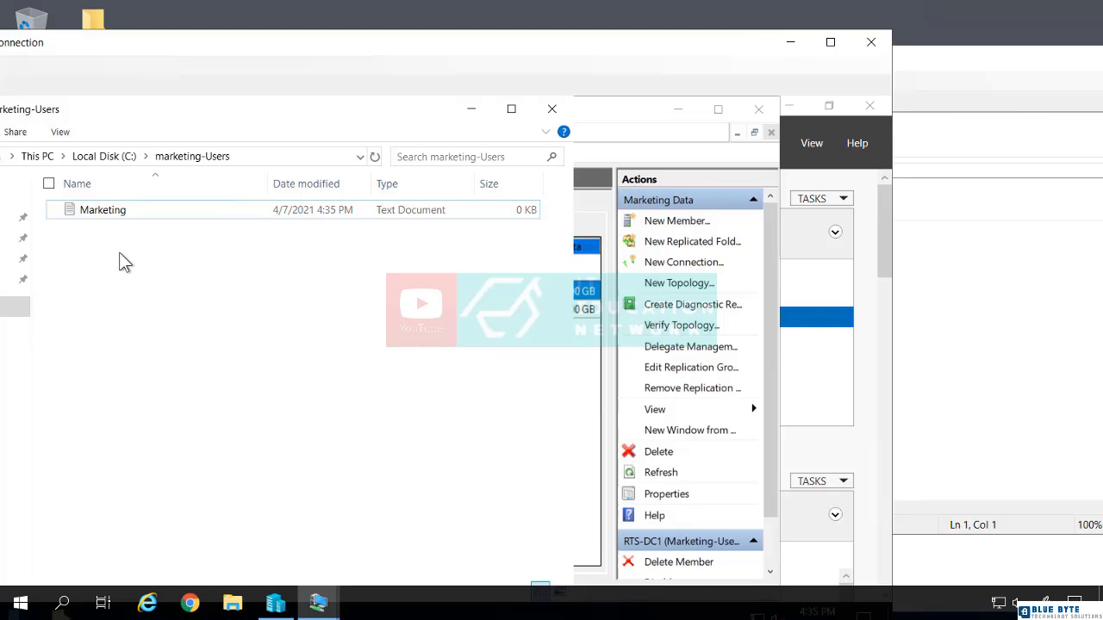
double_click(112, 214)
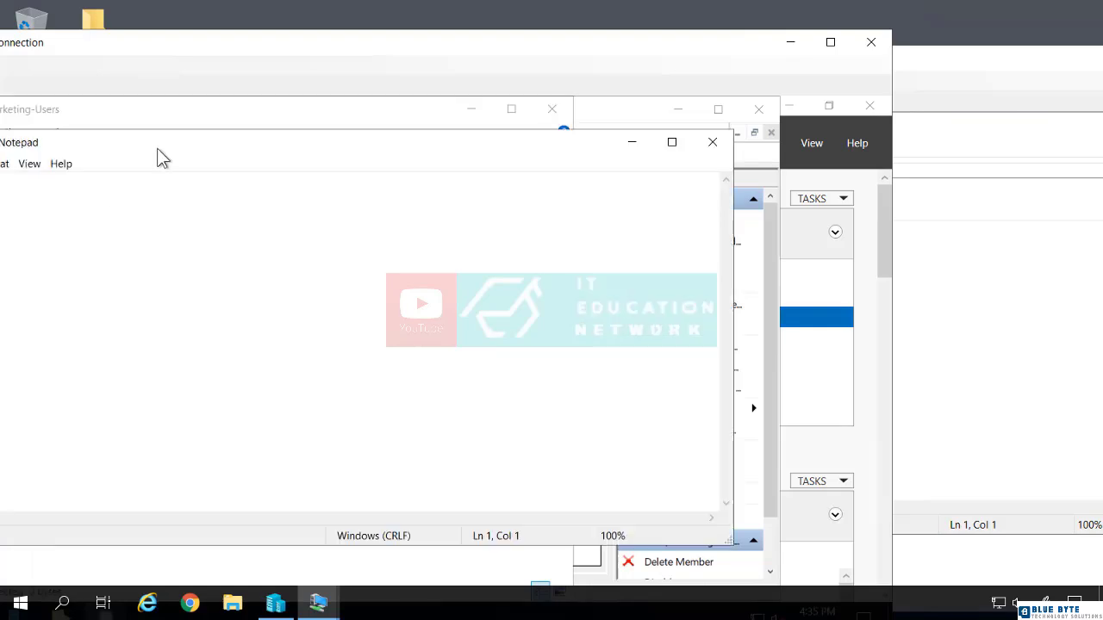
drag(157, 137, 300, 143)
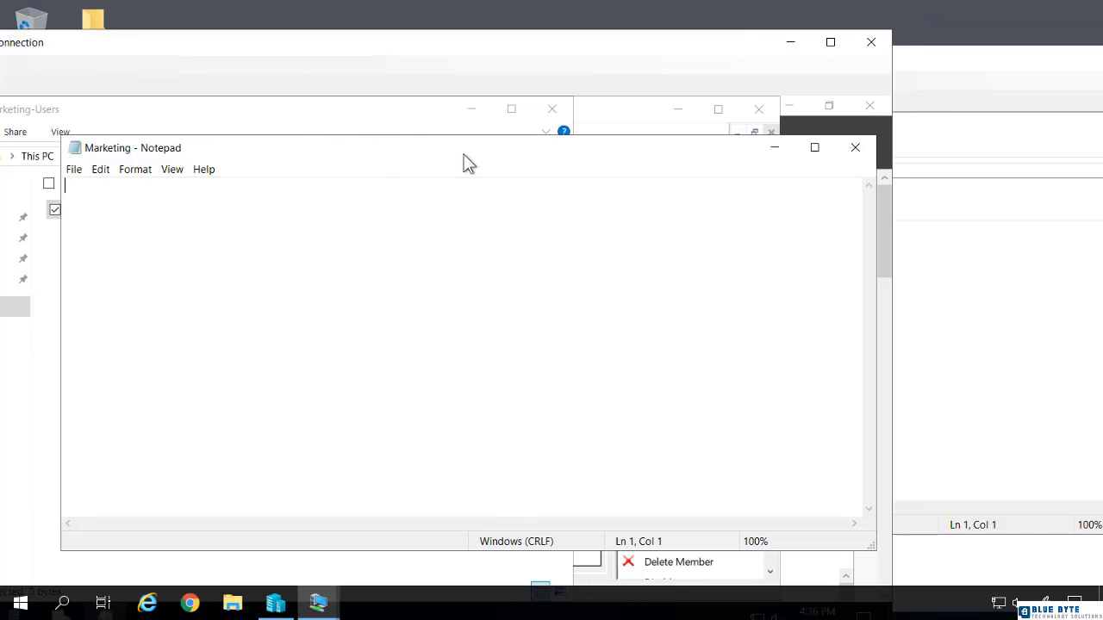
click(854, 149)
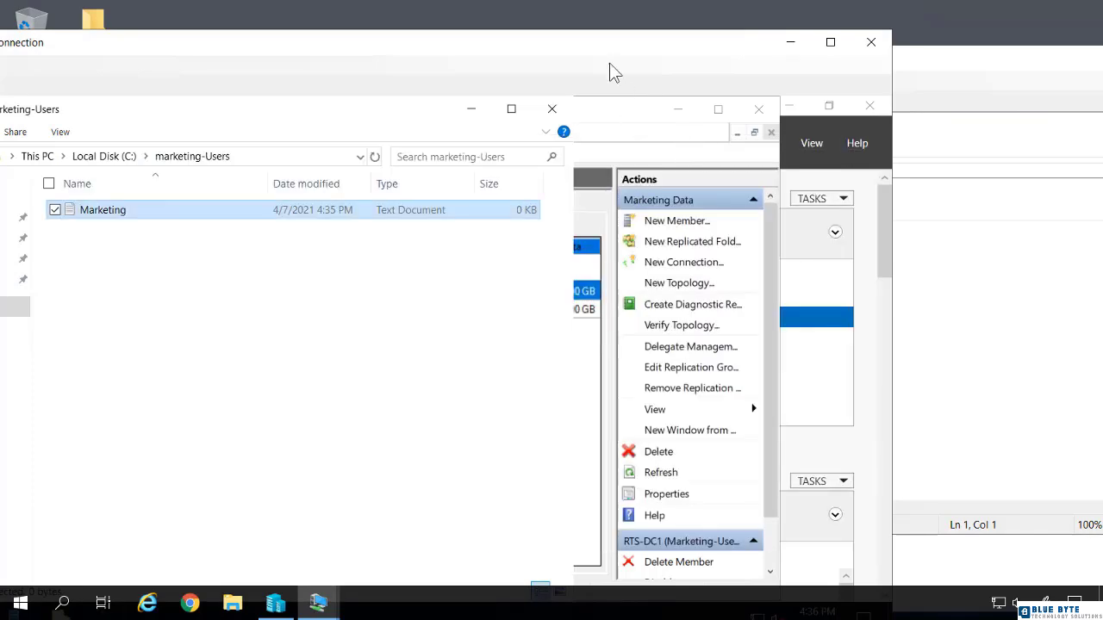
Return the RTS-DC1 virtual machine to full screen and minimize its marketing-Users folder window to uncover DFS Management.
drag(603, 53, 682, 55)
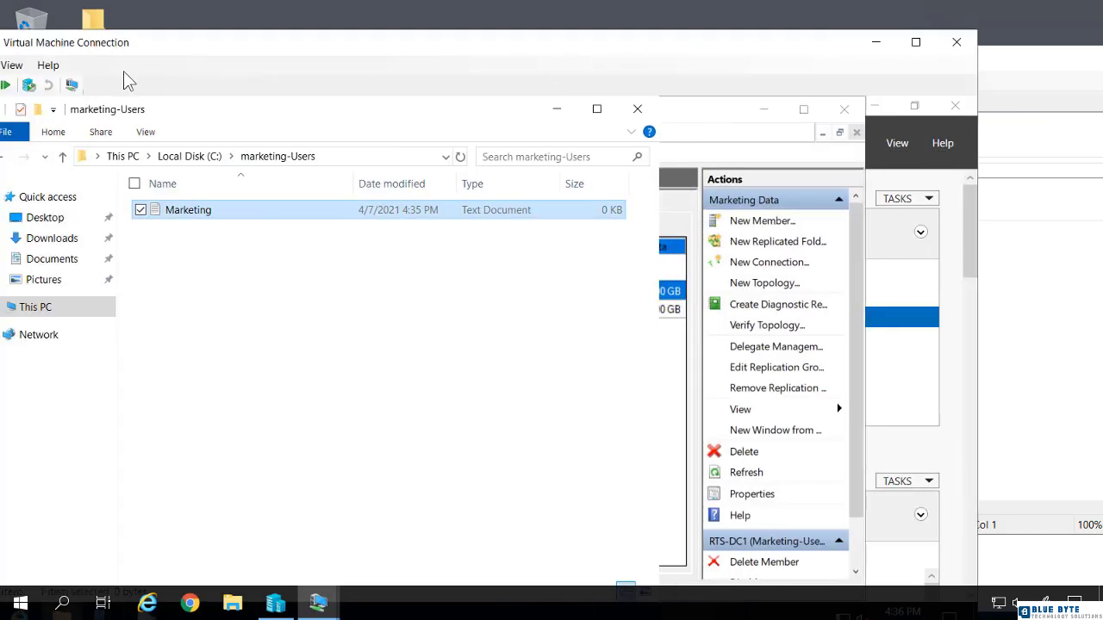
double_click(234, 54)
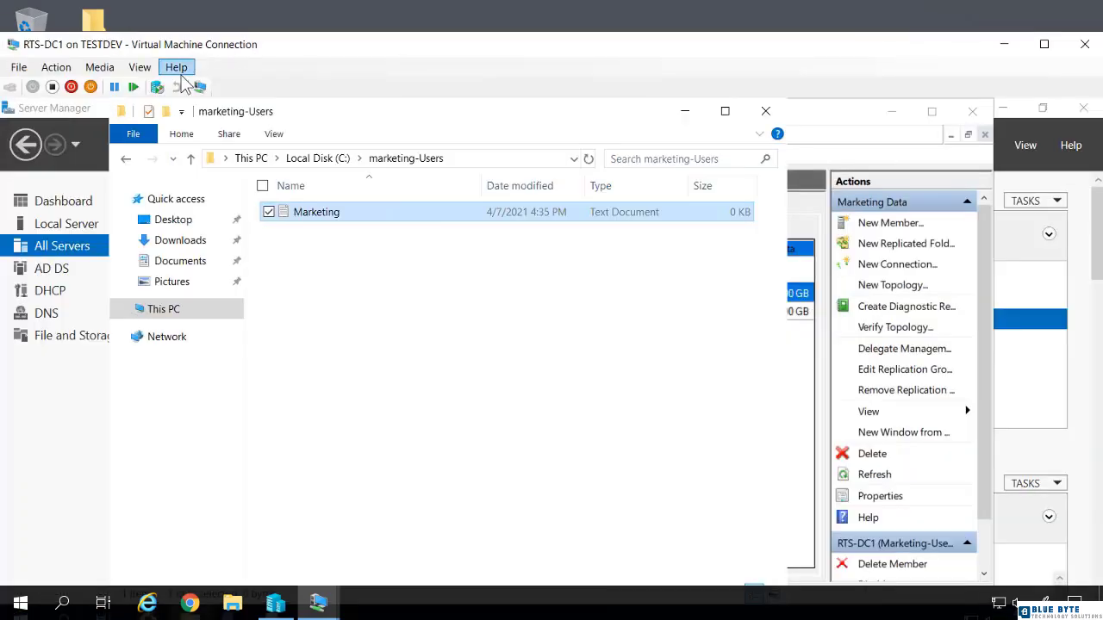
click(140, 67)
click(151, 81)
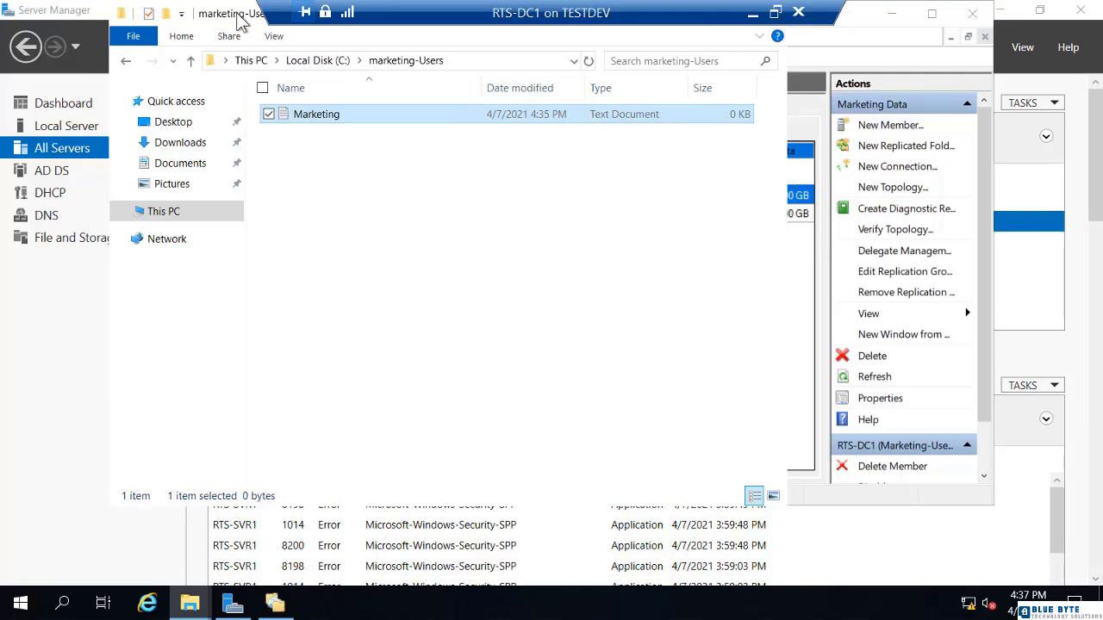
drag(238, 13, 225, 76)
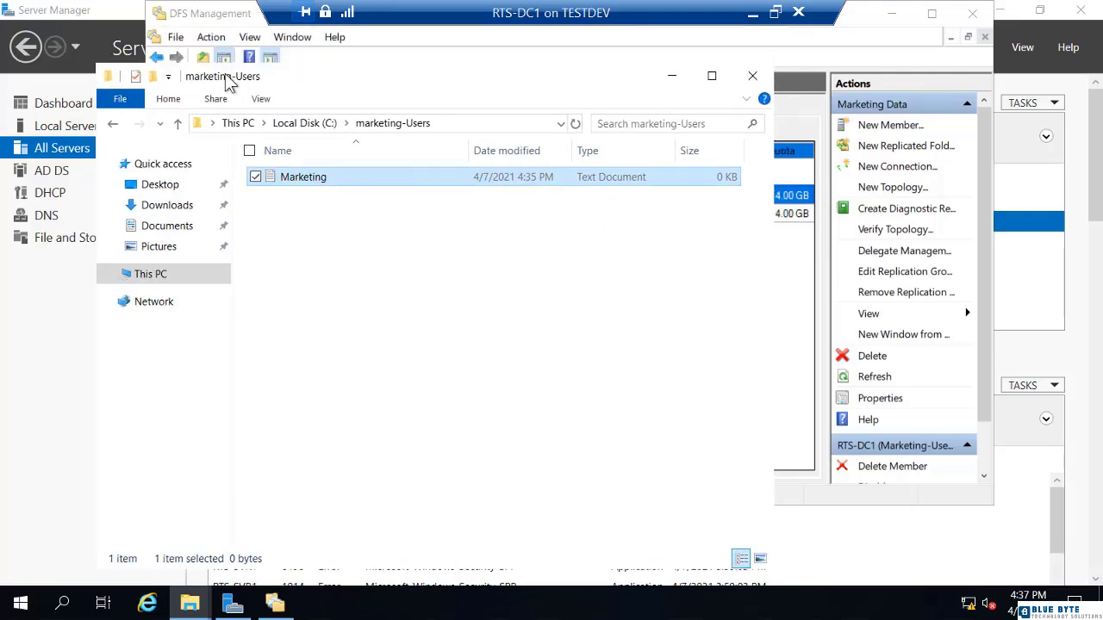
click(672, 76)
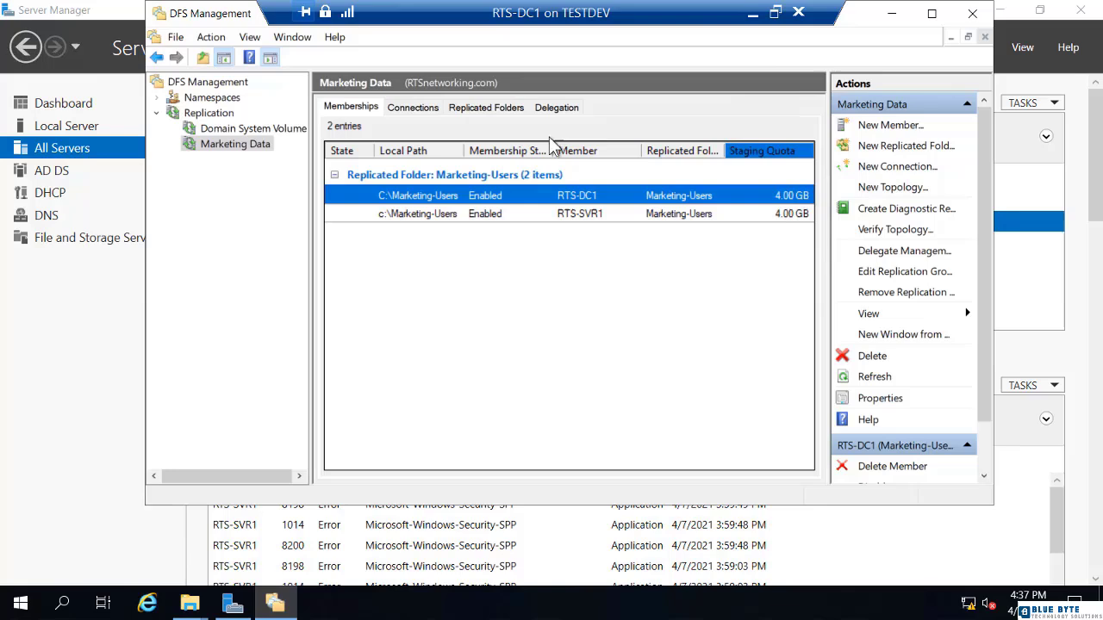
Examine the Domain System Volume replication group's membership, widening the Local Path column to read the full path.
click(239, 130)
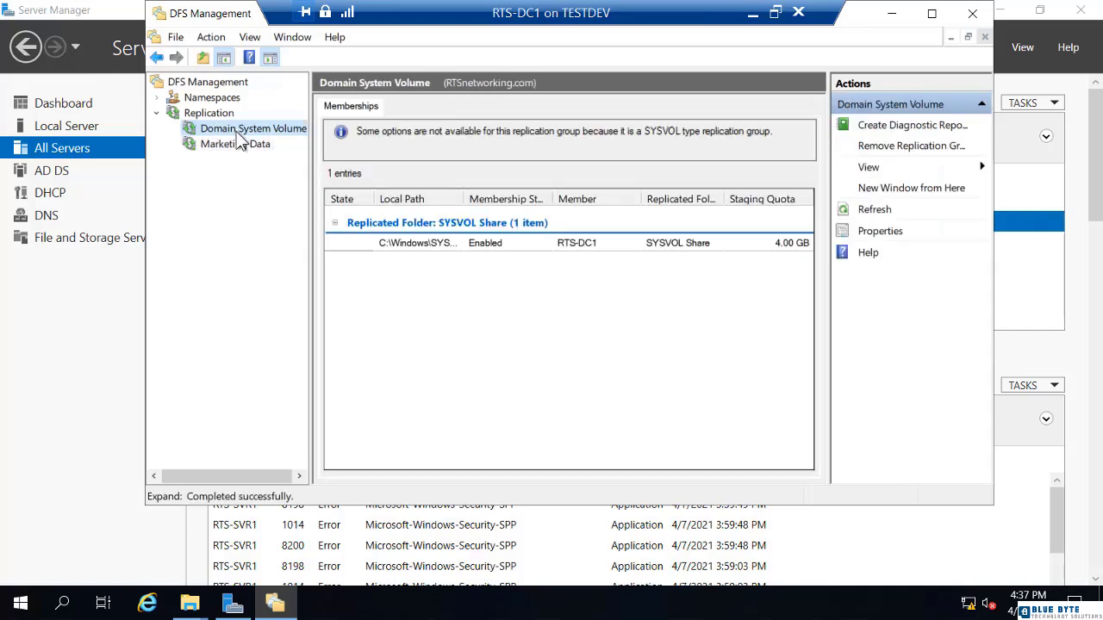
drag(463, 198, 507, 201)
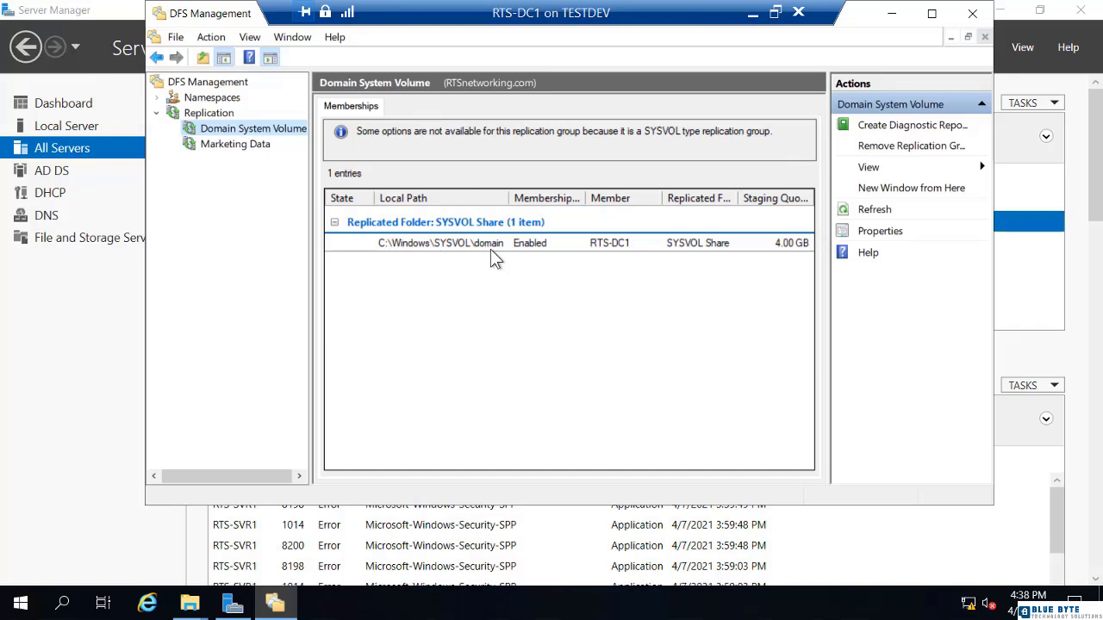
Verify the topology of the Marketing Data replication group and dismiss the status message.
click(245, 146)
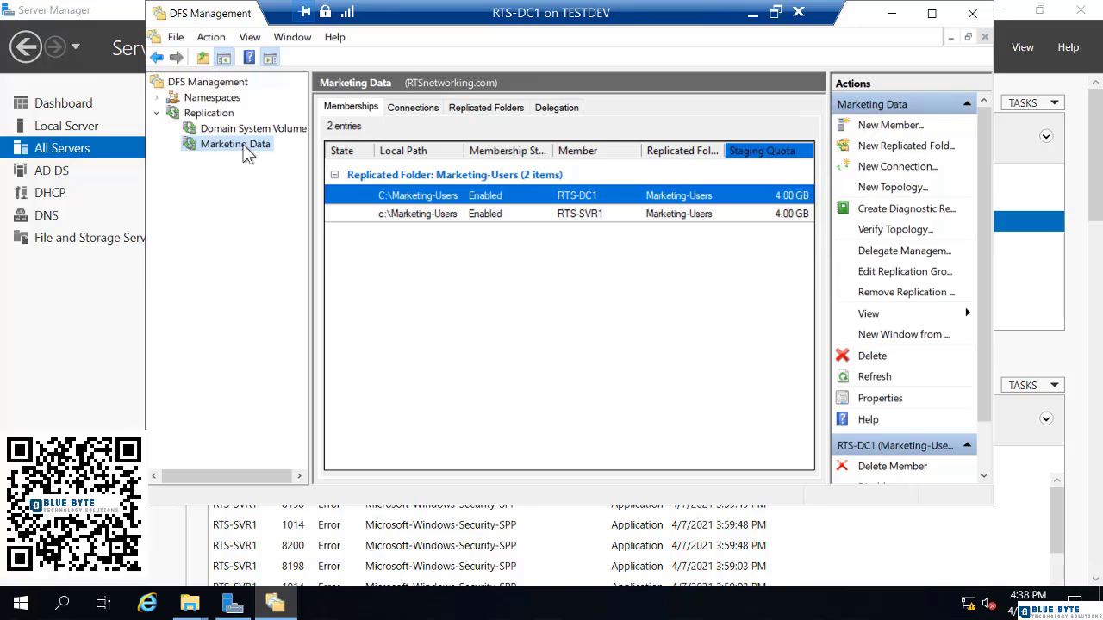
click(879, 231)
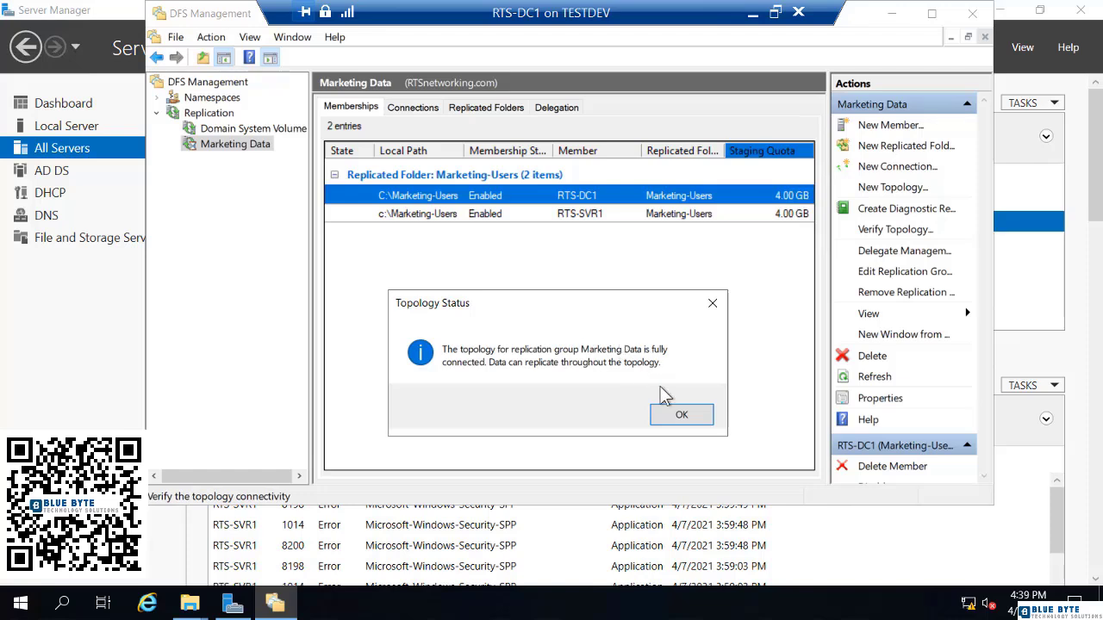
click(681, 417)
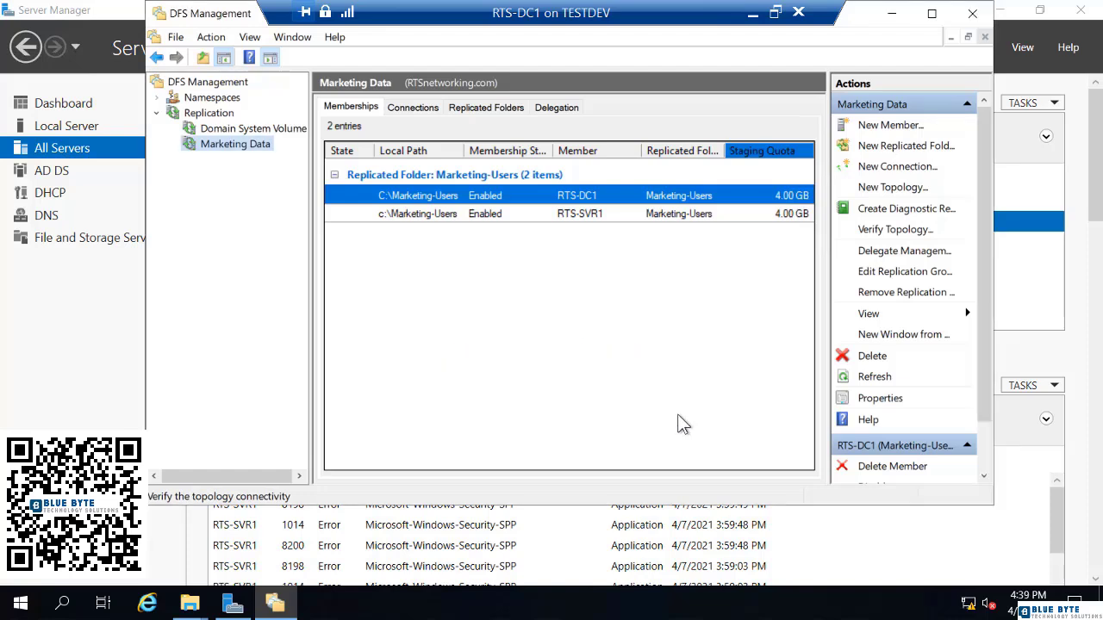
Run a propagation test on the Marketing-Users replicated folder from RTS-DC1, cleaning up test files older than 90 days.
click(903, 213)
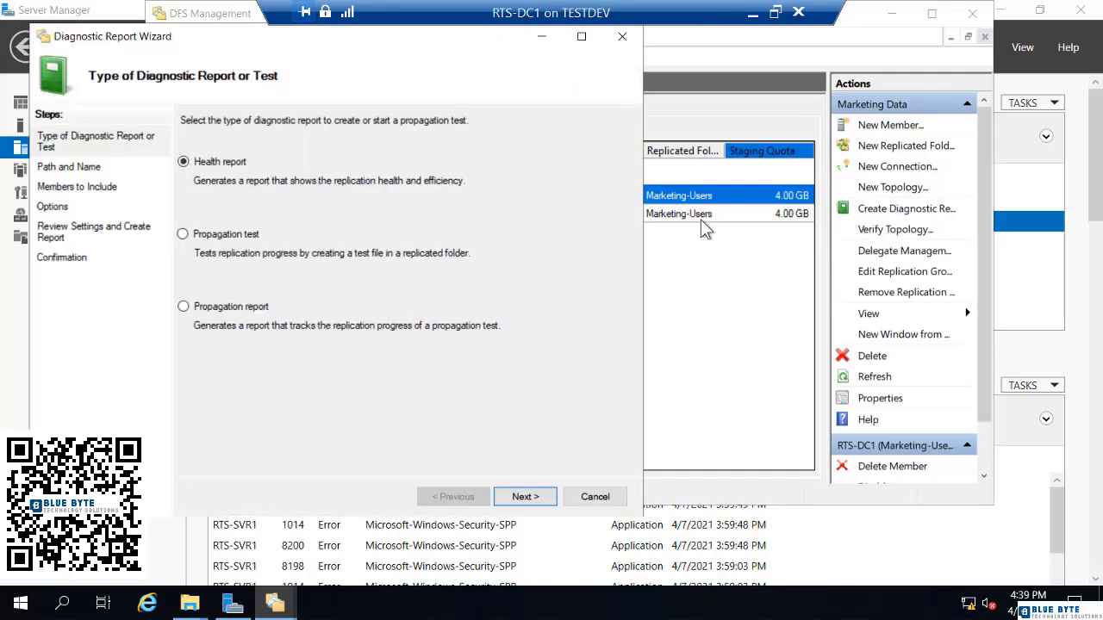
click(184, 236)
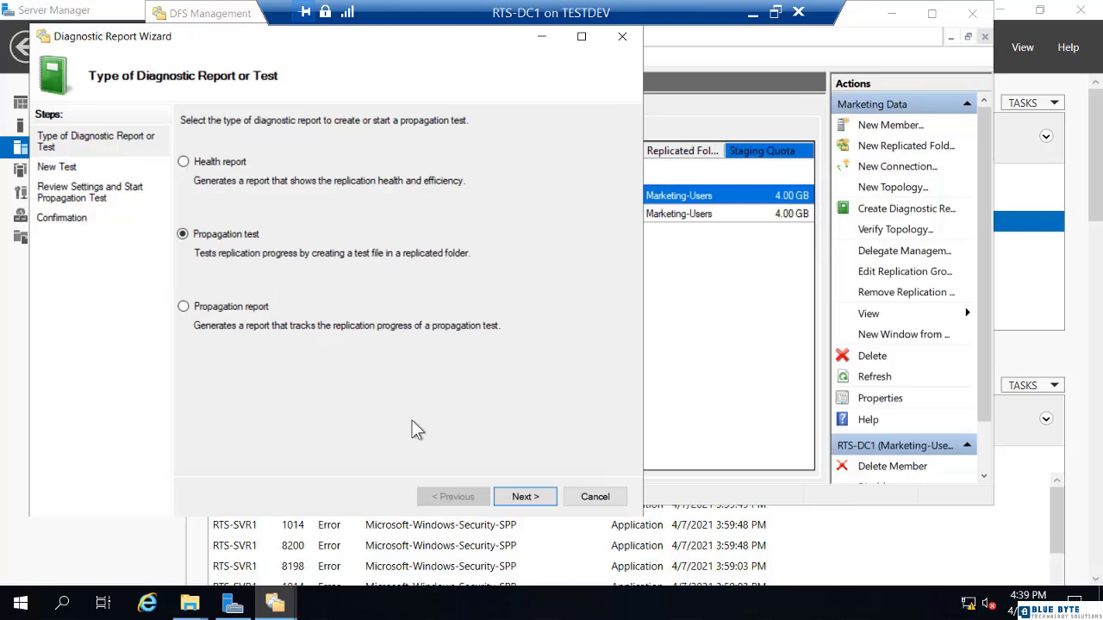
click(533, 503)
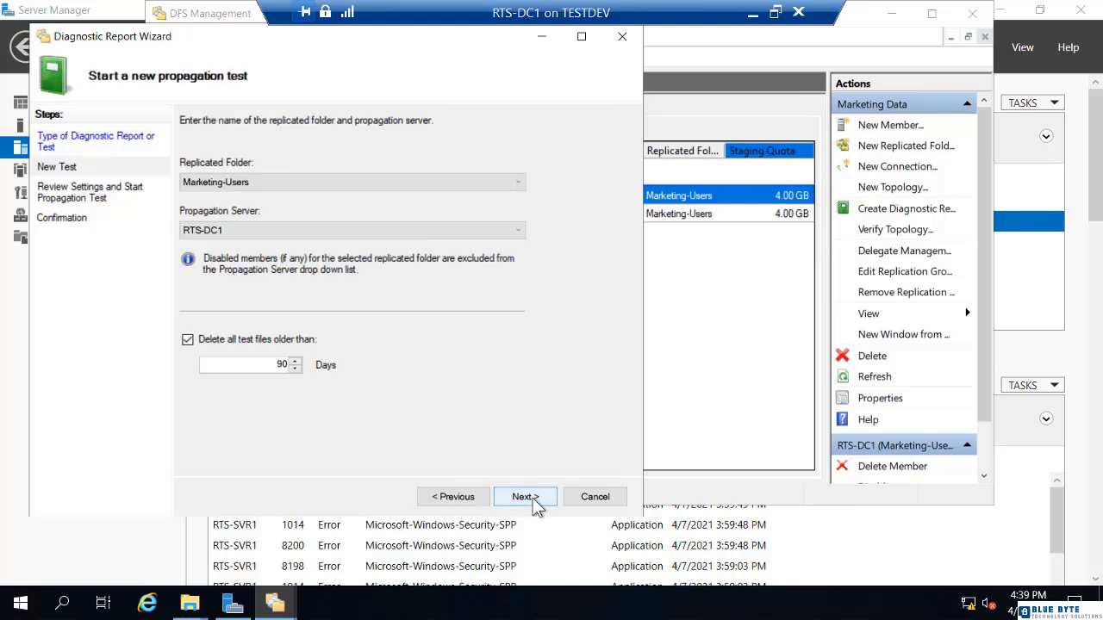
click(525, 497)
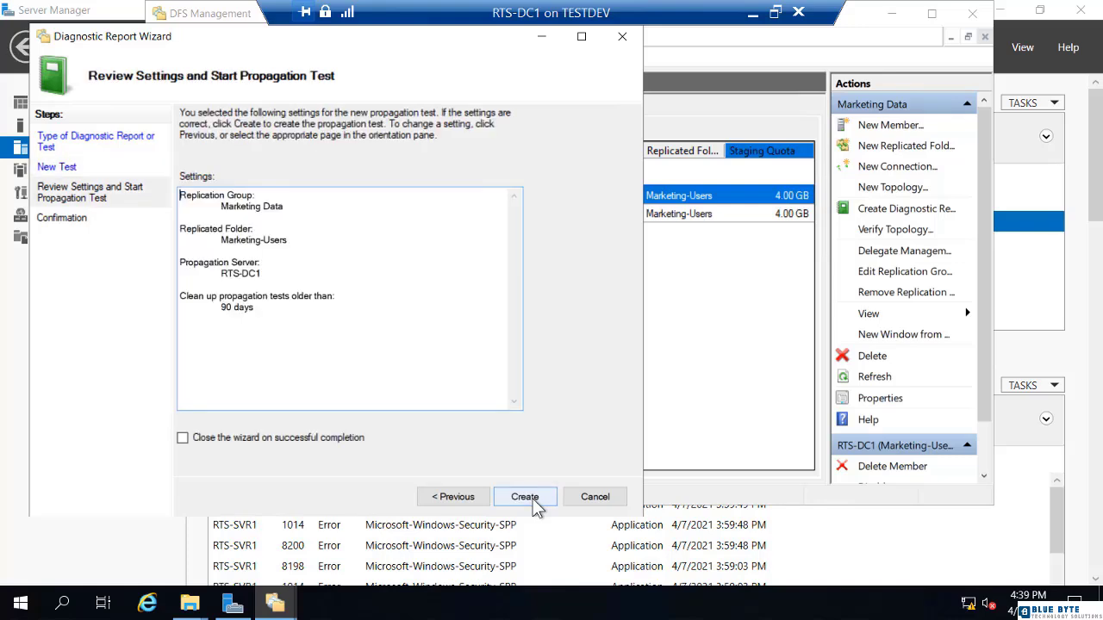
click(525, 498)
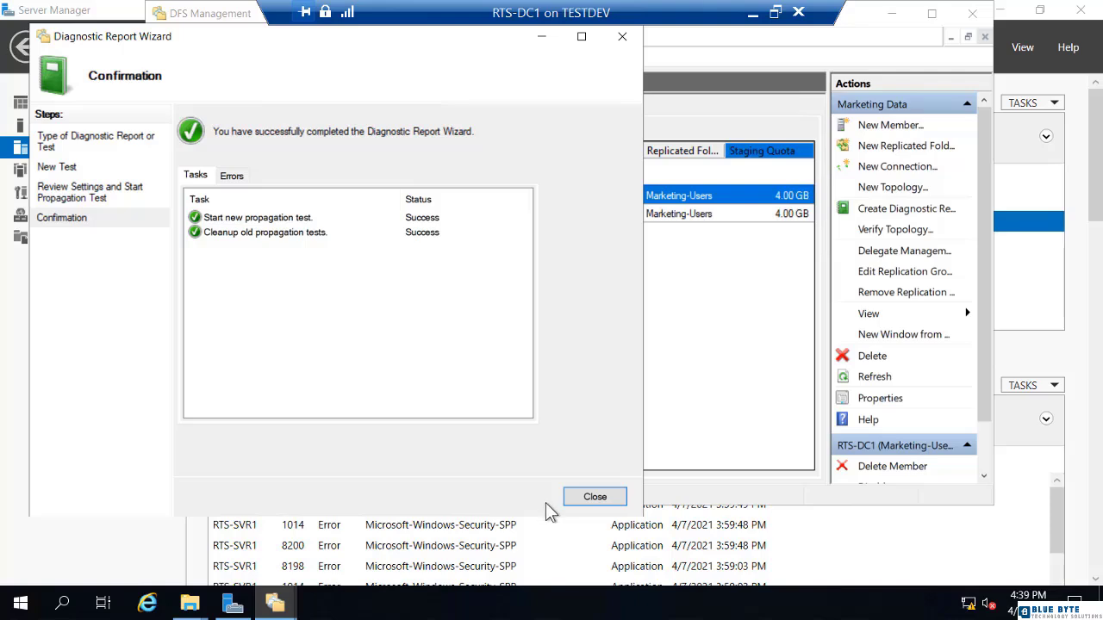
click(594, 498)
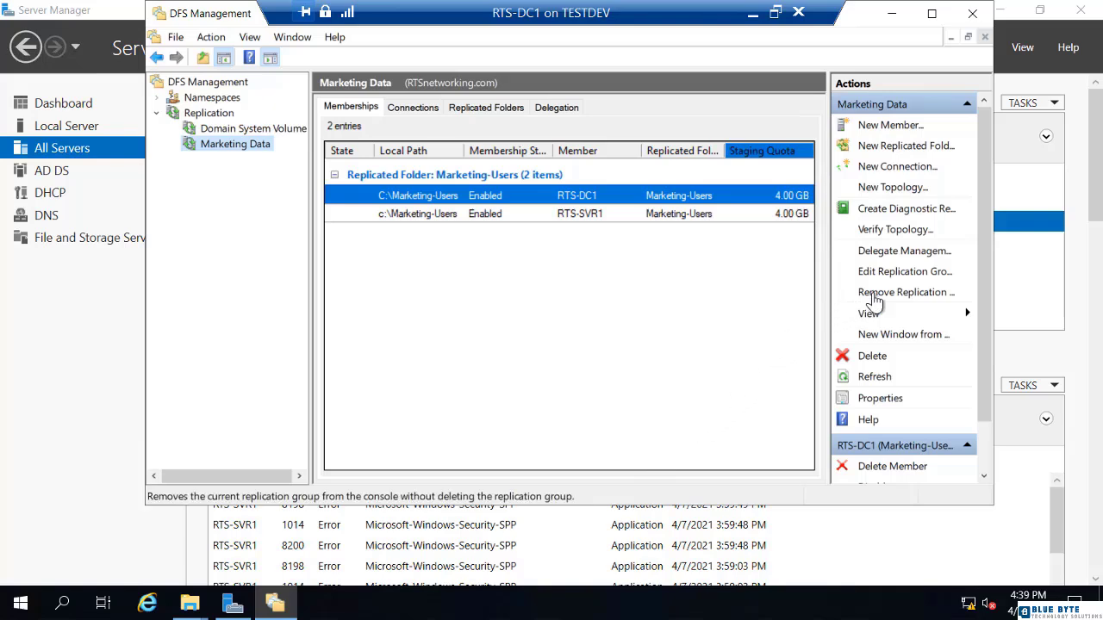
Create a propagation report for Marketing-Users with RTS-DC1 as propagation server, at most 5 test files, saved in C:\DFSReports.
click(890, 214)
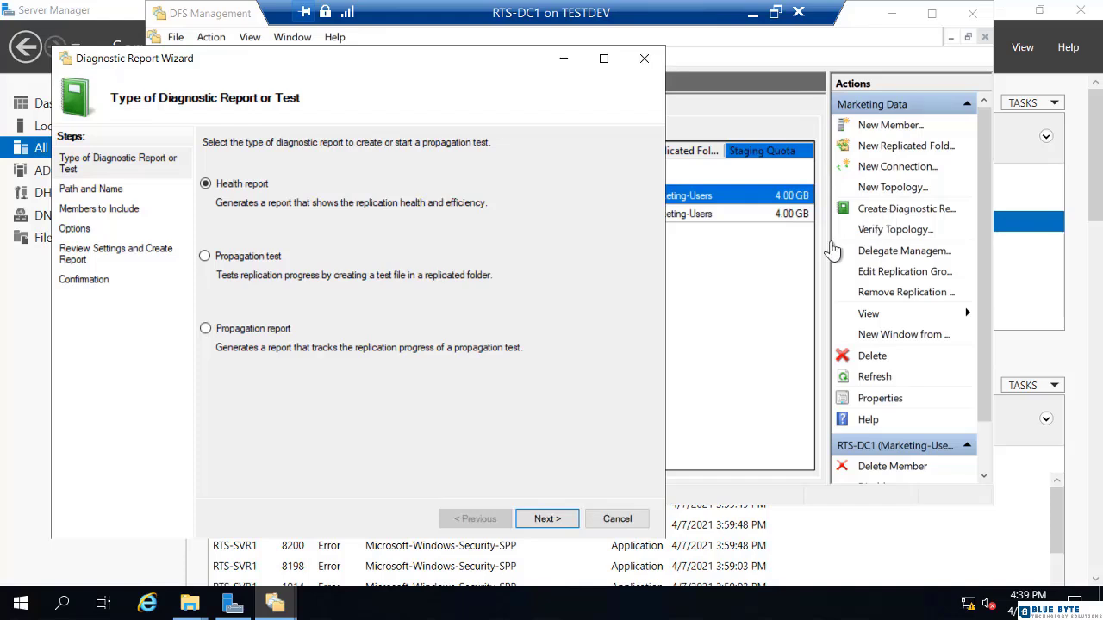
click(224, 343)
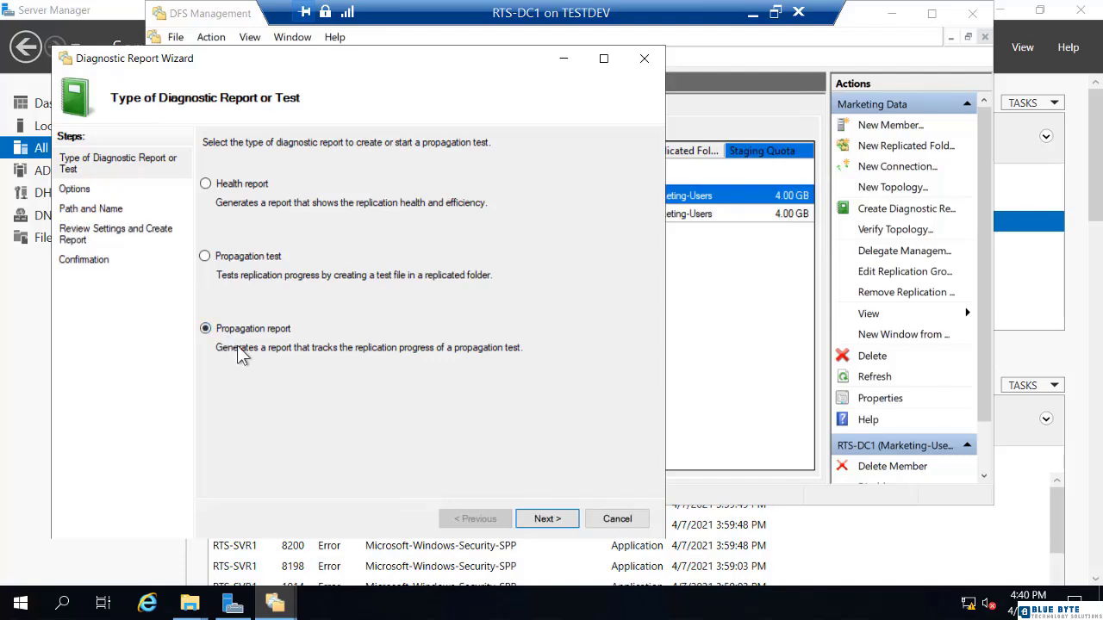
click(534, 526)
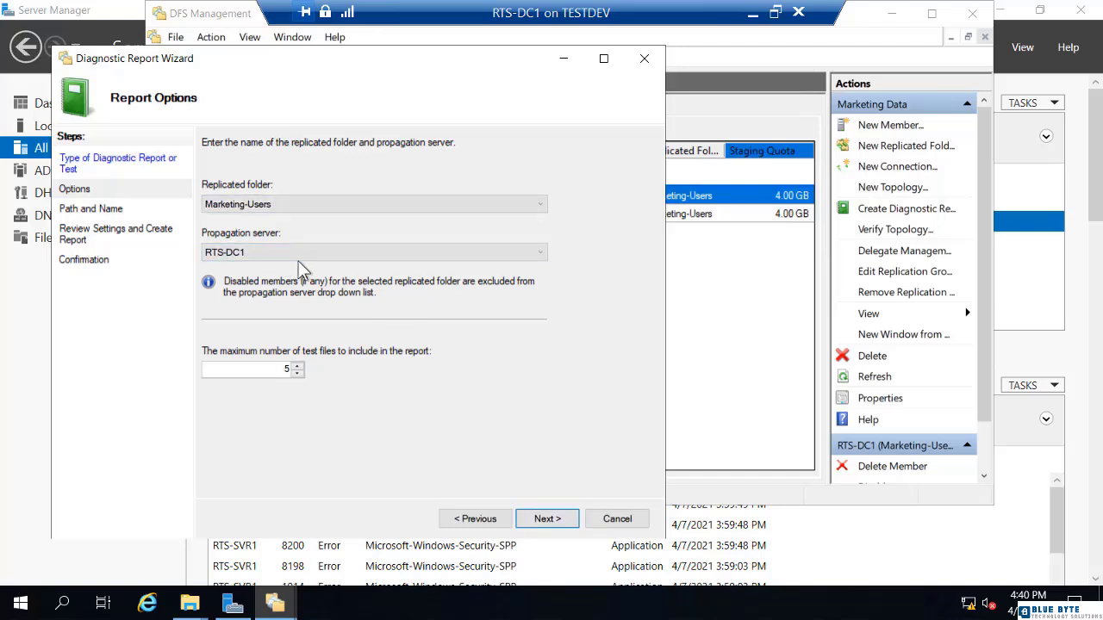
click(533, 520)
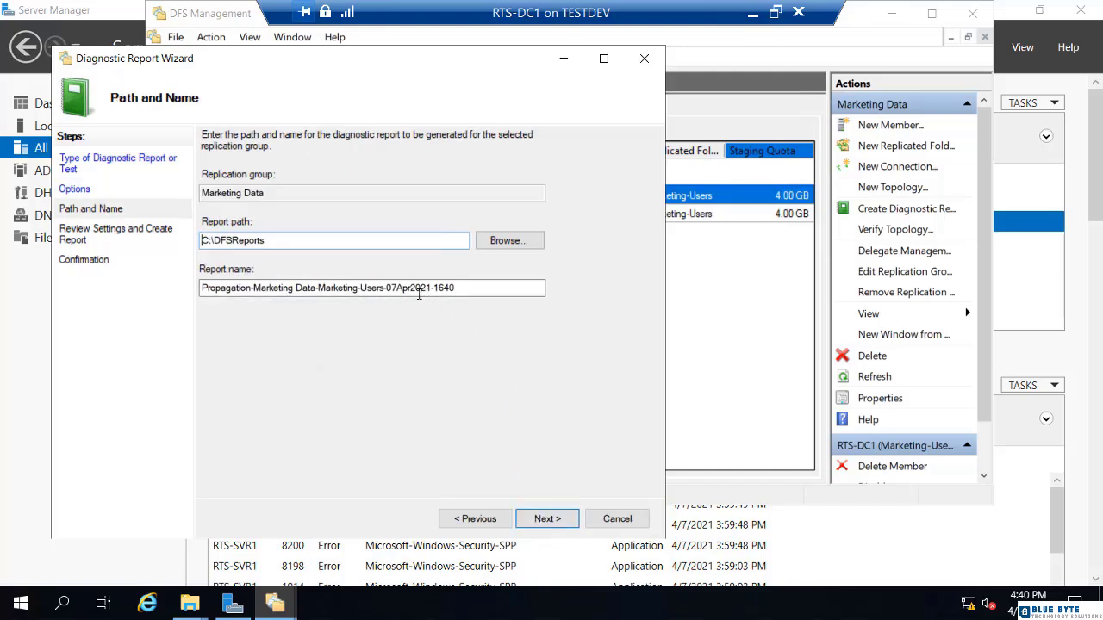
click(548, 519)
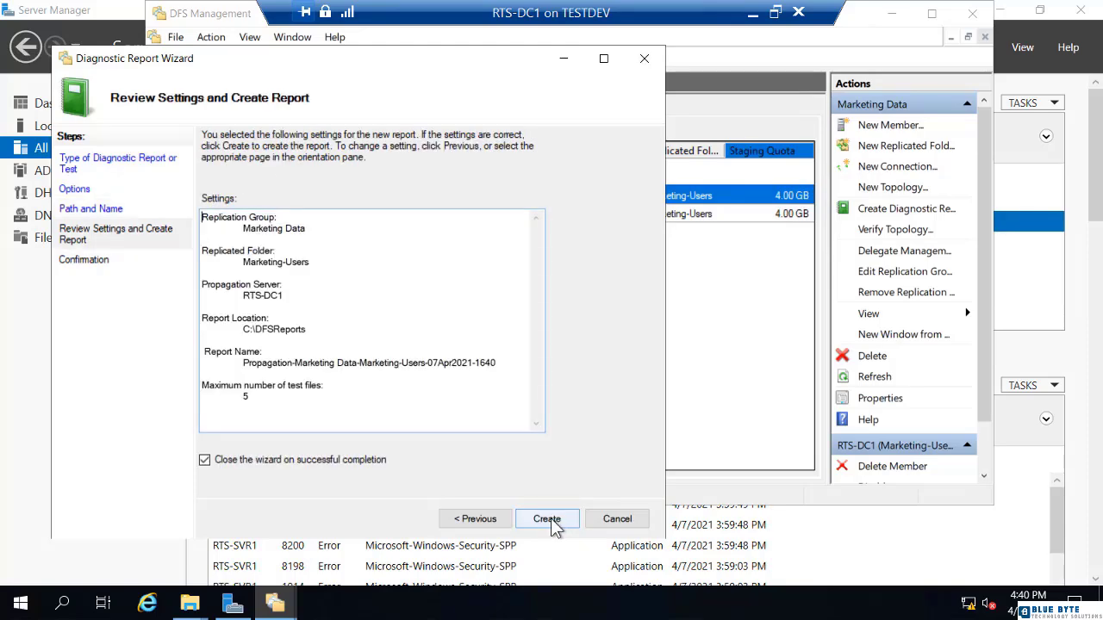
click(549, 520)
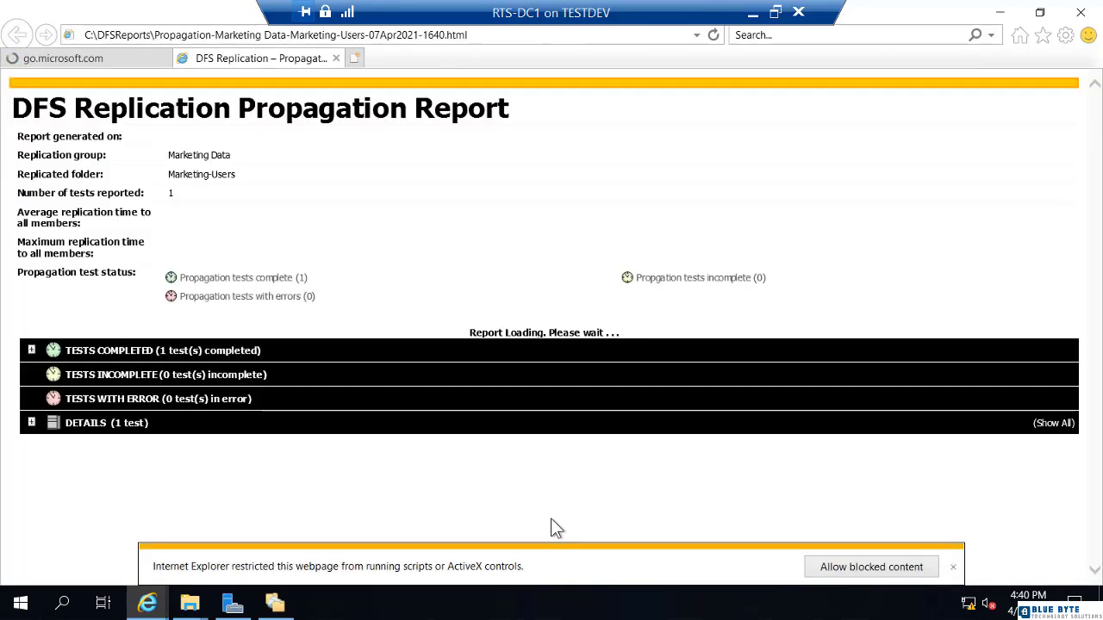
Allow the propagation report's blocked content and expand its completed tests and the details of the test launched from RTS-DC1.
click(844, 569)
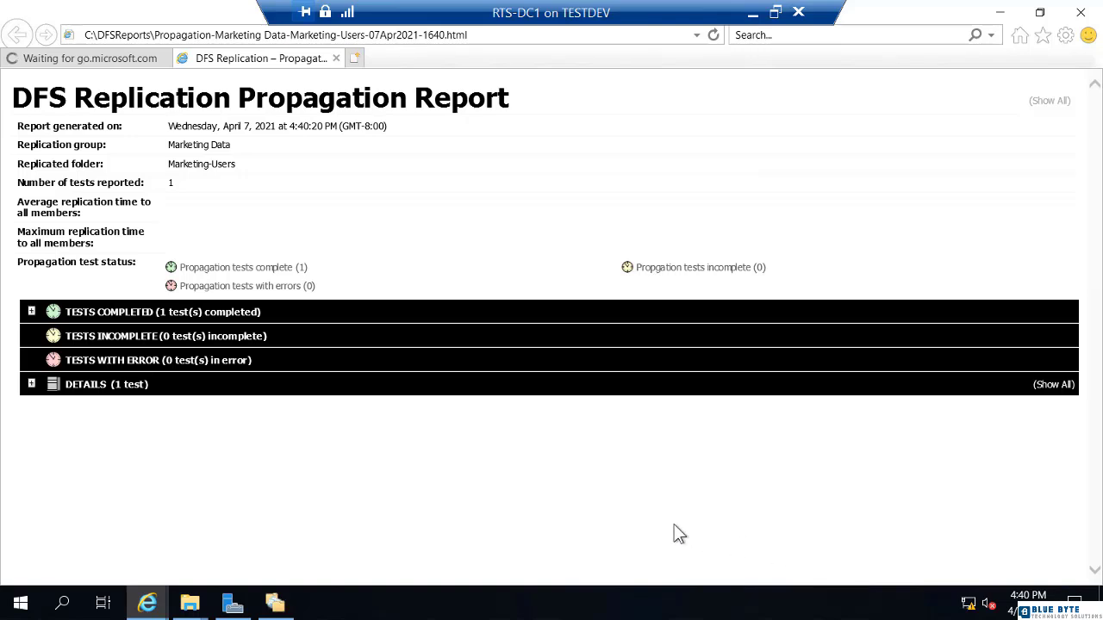
click(31, 385)
click(31, 312)
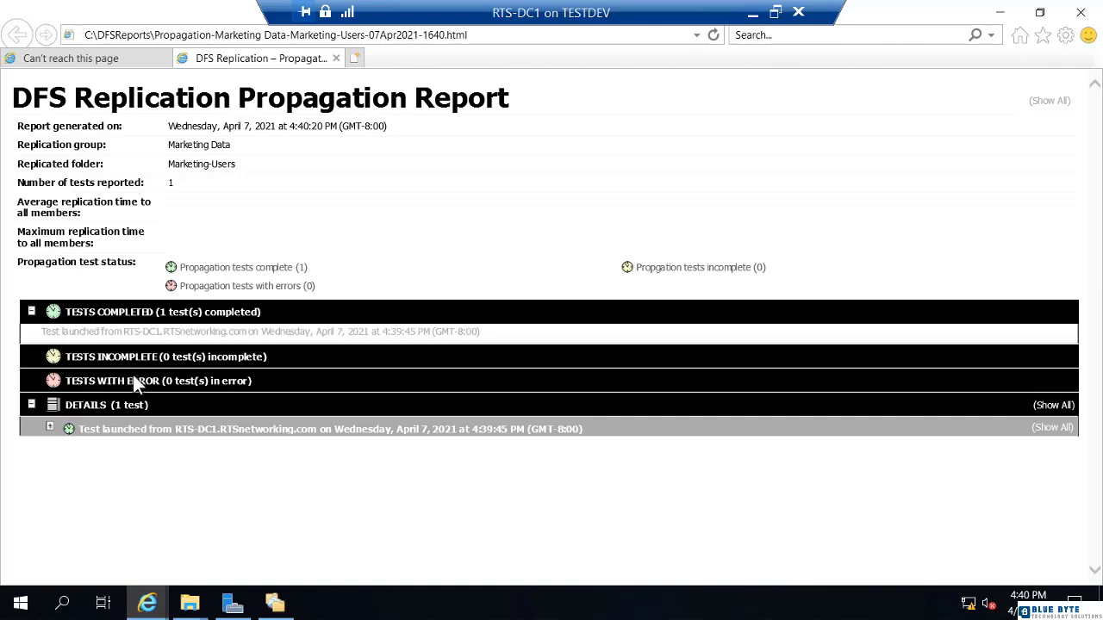
click(50, 428)
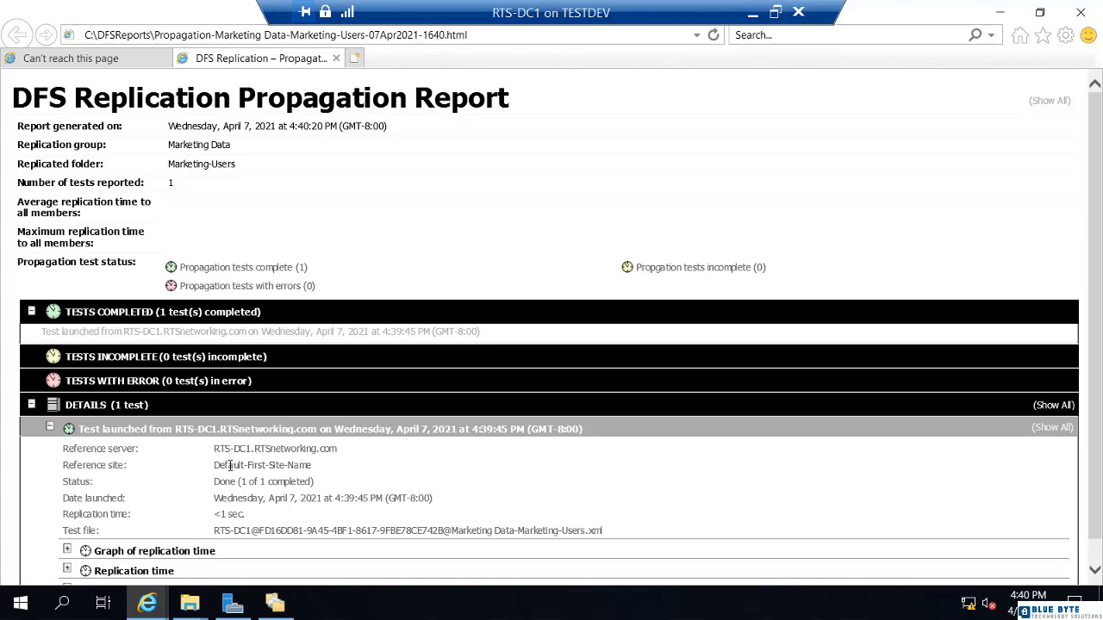
drag(231, 466, 284, 465)
scroll(294, 454, down, 1)
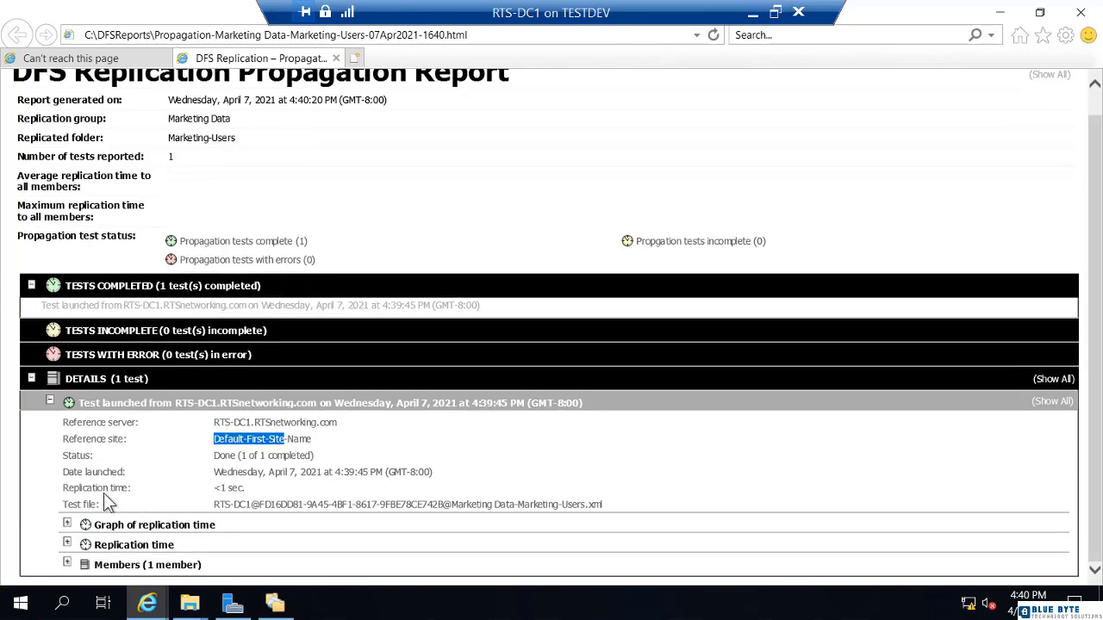
Examine the test's replication time graph, the replication times by percentage of members, and the member's replication status.
click(67, 524)
scroll(73, 526, down, 3)
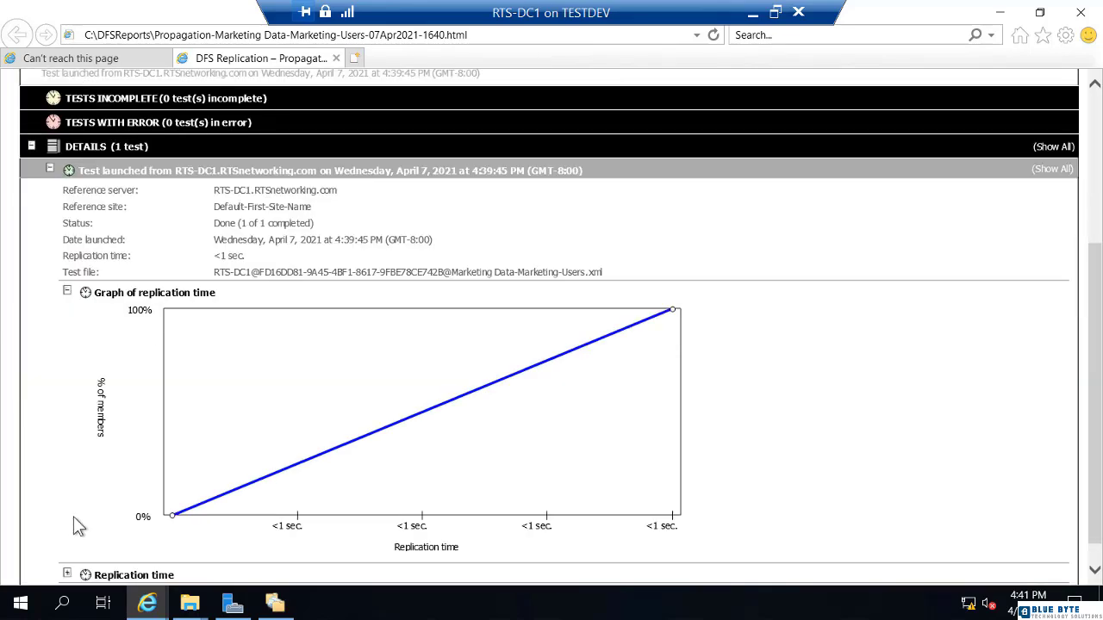
scroll(194, 493, down, 1)
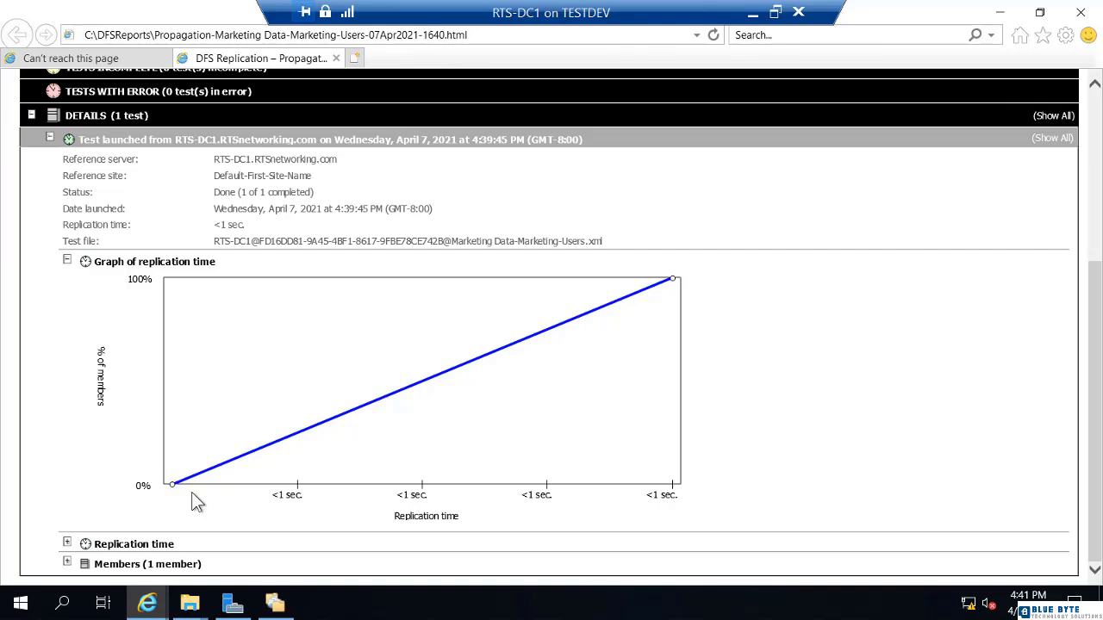
click(67, 545)
scroll(67, 550, down, 2)
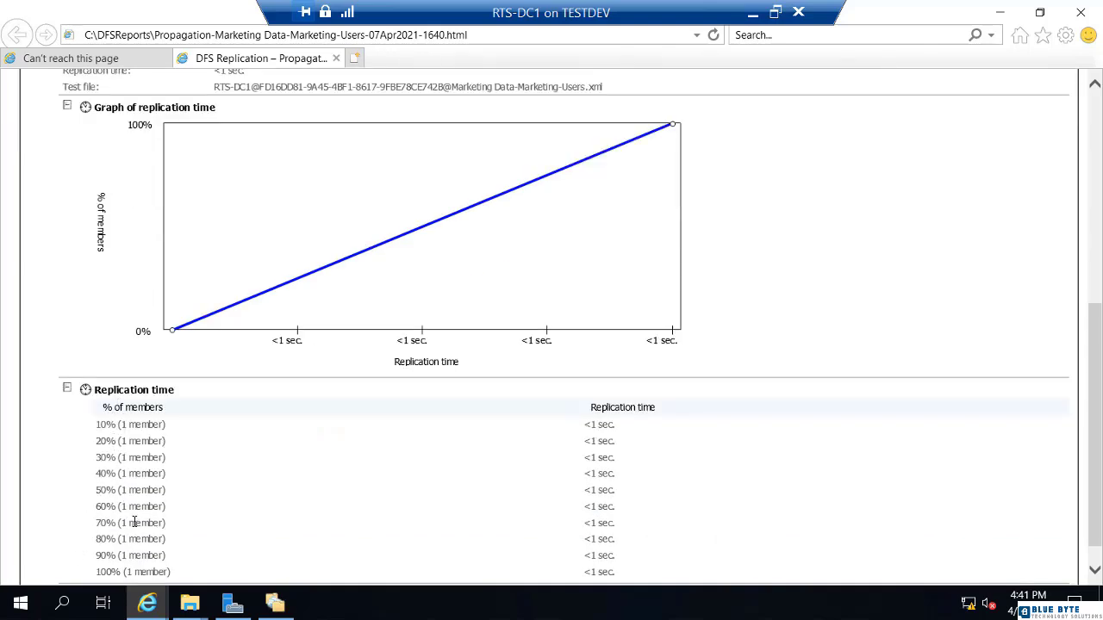
scroll(138, 525, down, 1)
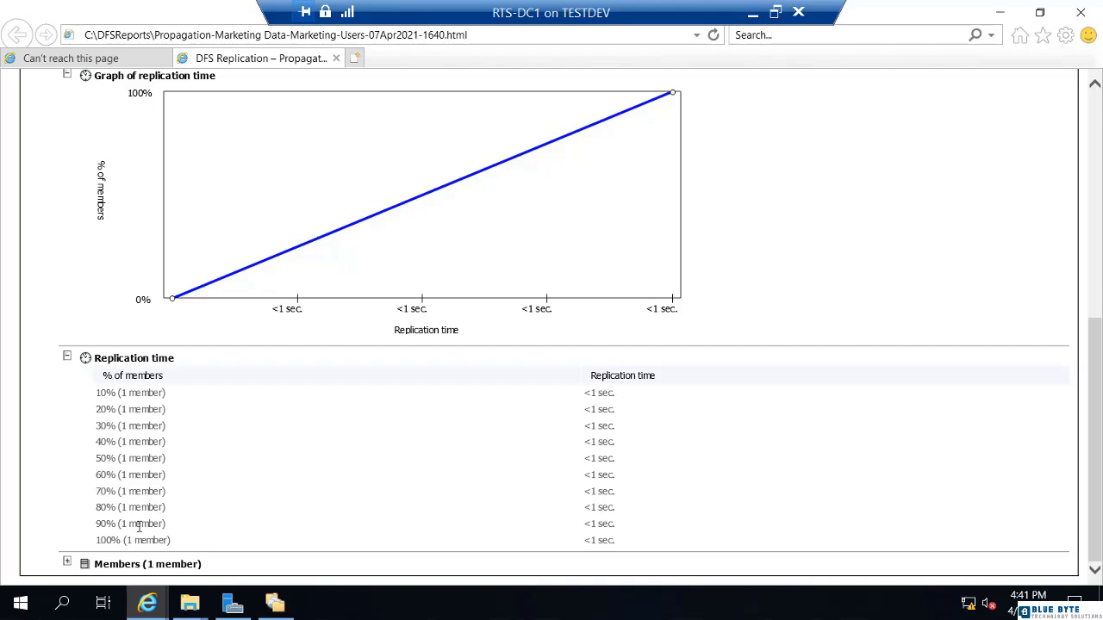
click(68, 562)
scroll(71, 560, down, 1)
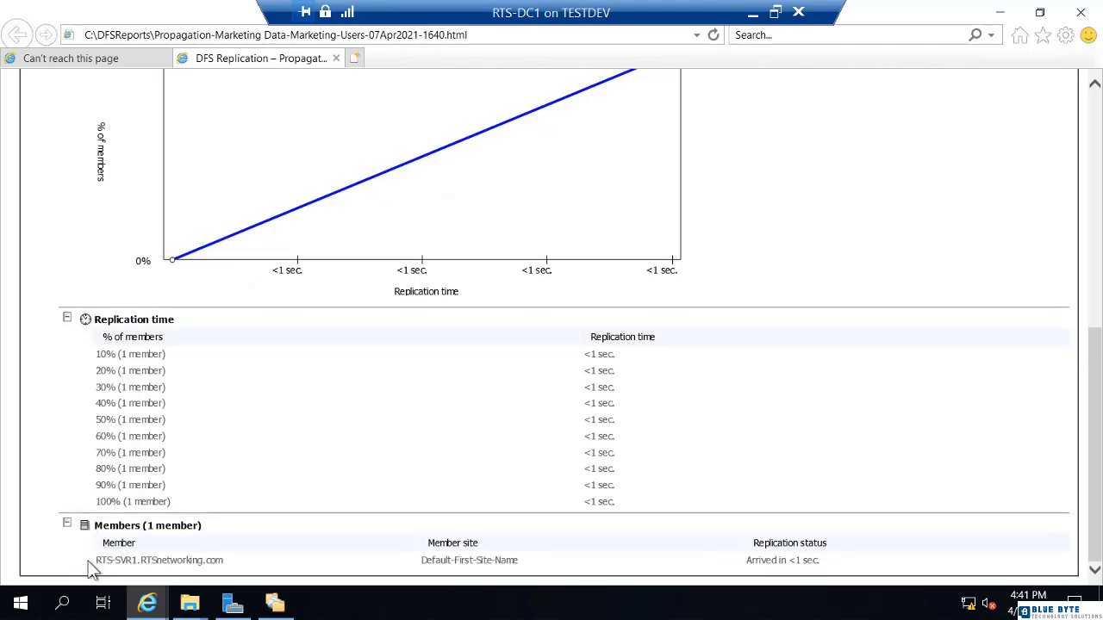